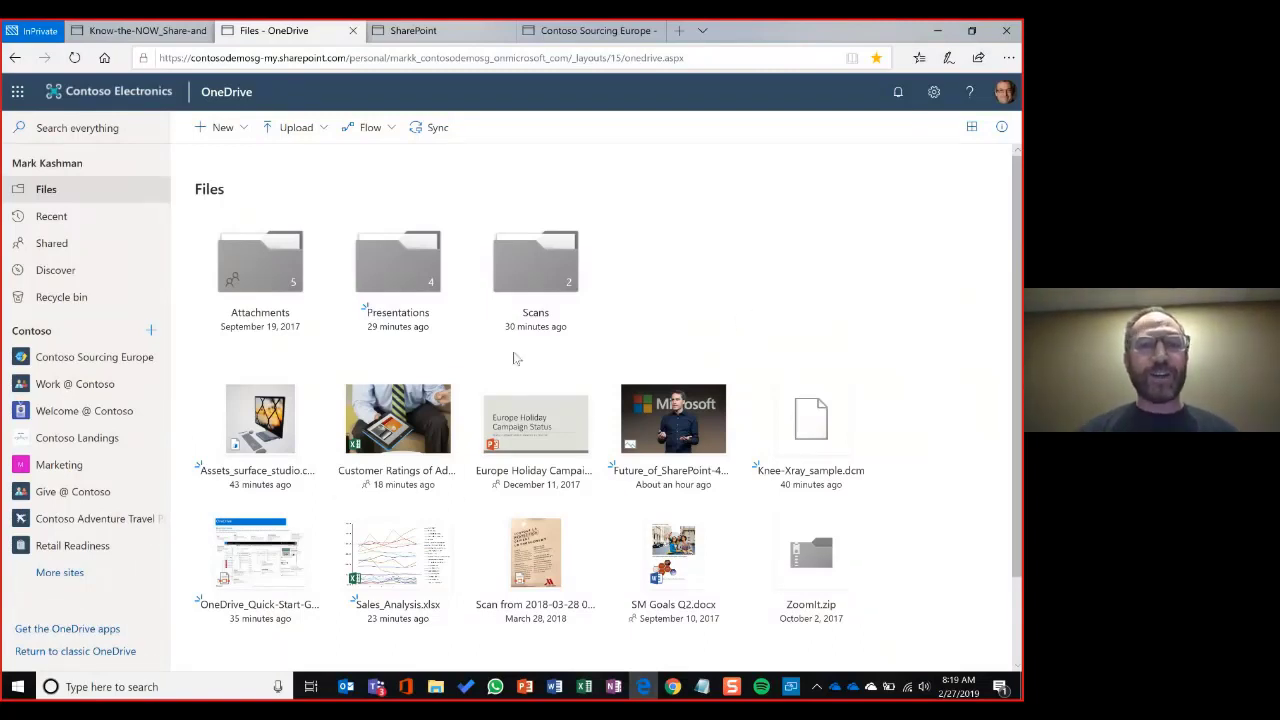
# Preview the Assets_surface_studio 3D file, rotate the model to view it from another angle, and close the preview.
pyautogui.moveTo(273, 428)
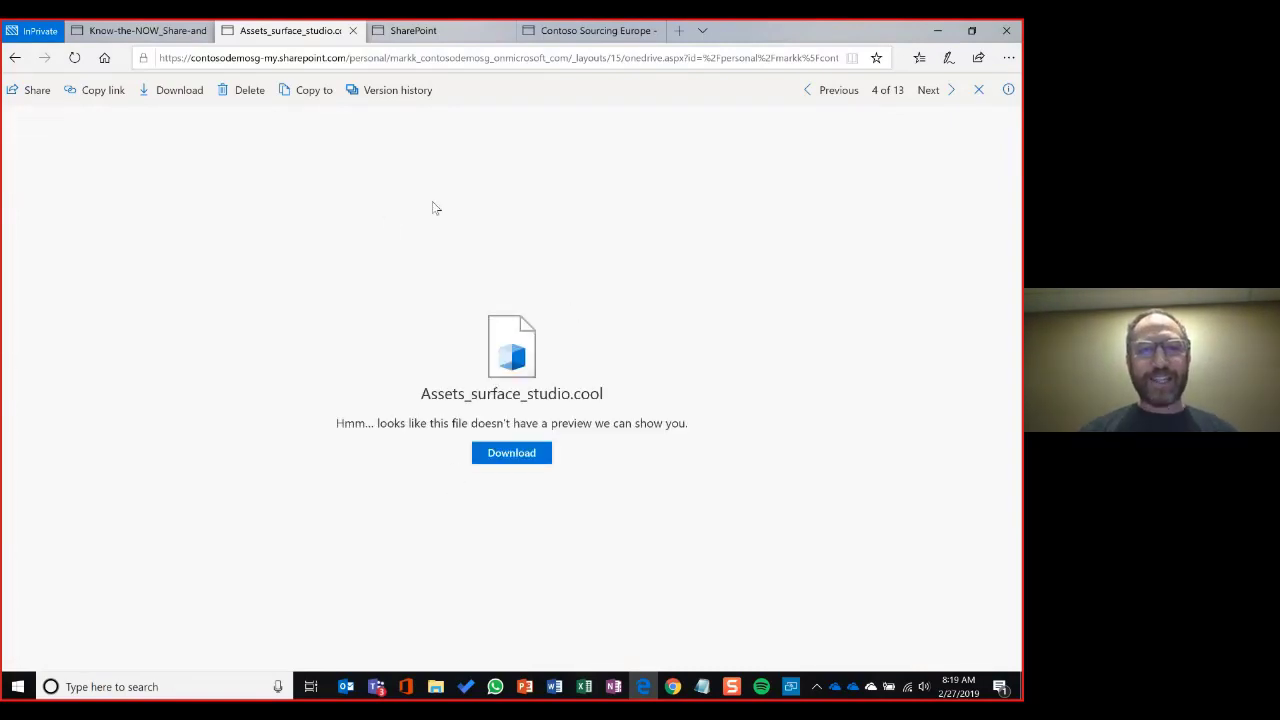
pyautogui.click(74, 57)
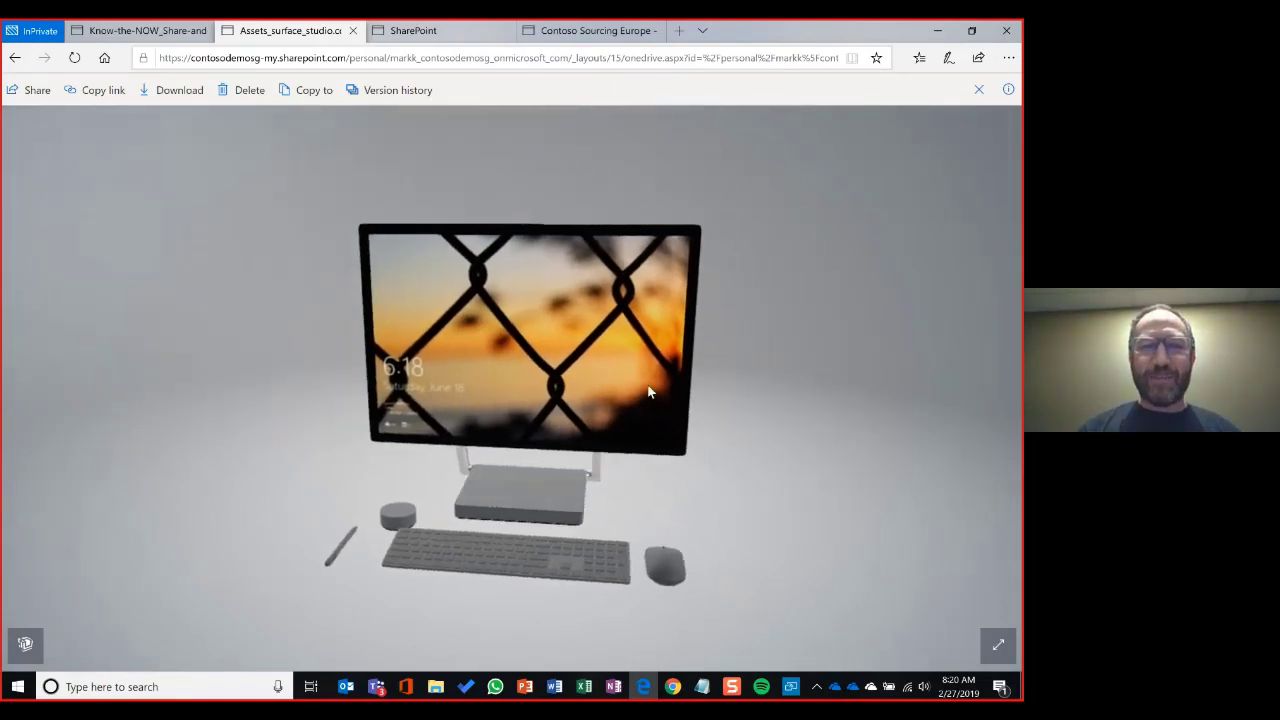
pyautogui.moveTo(648, 392); pyautogui.dragTo(535, 408)
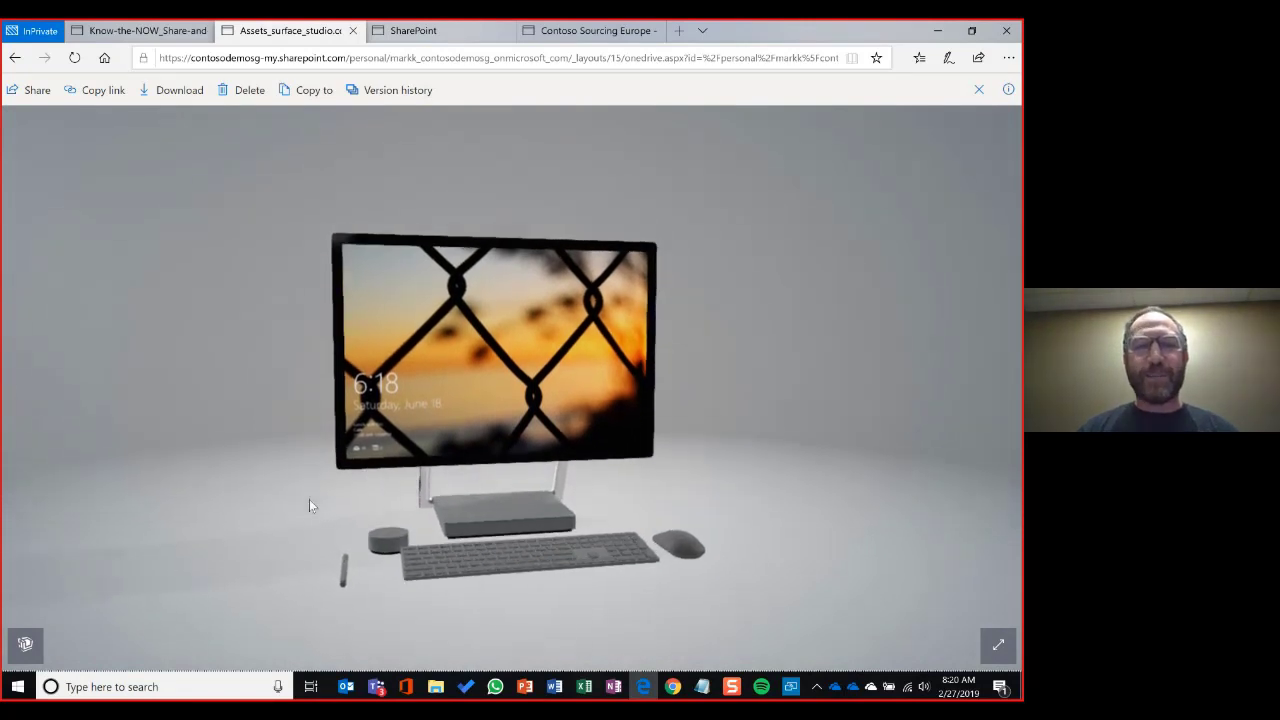
pyautogui.click(978, 90)
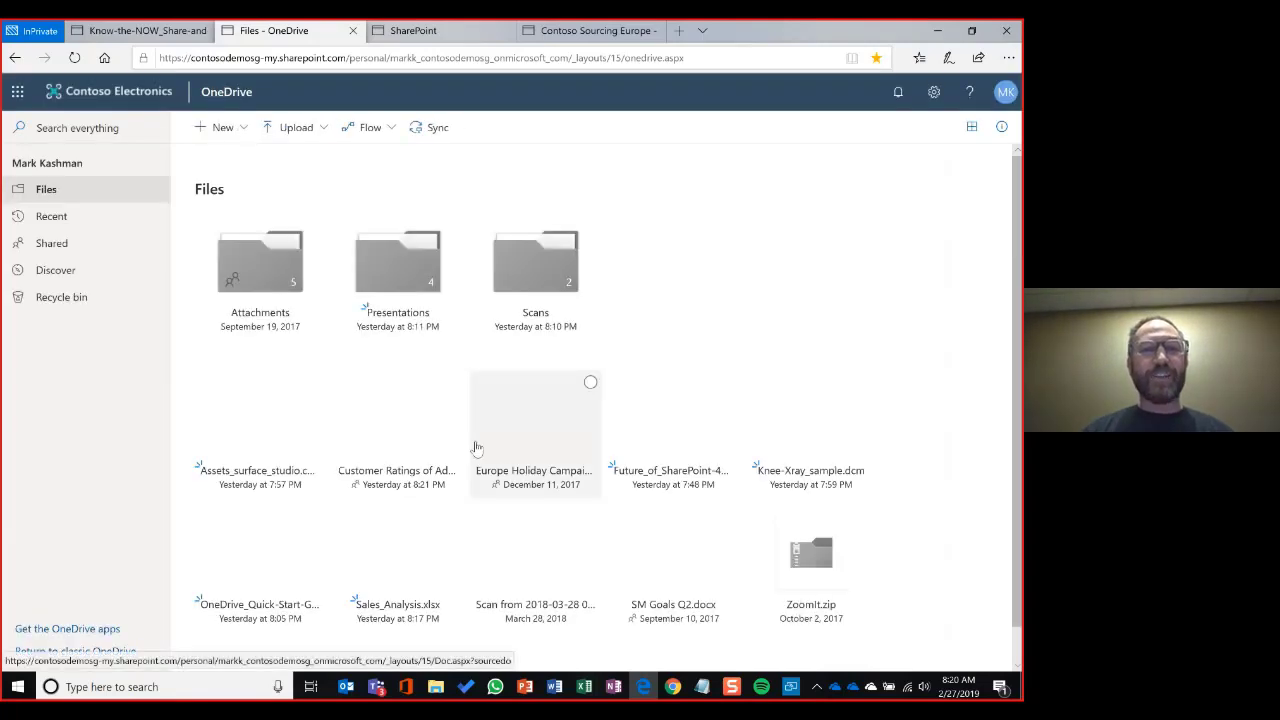
# Open the Customer Ratings of Ad Slogans workbook in Excel Online and return to the OneDrive files.
pyautogui.click(399, 424)
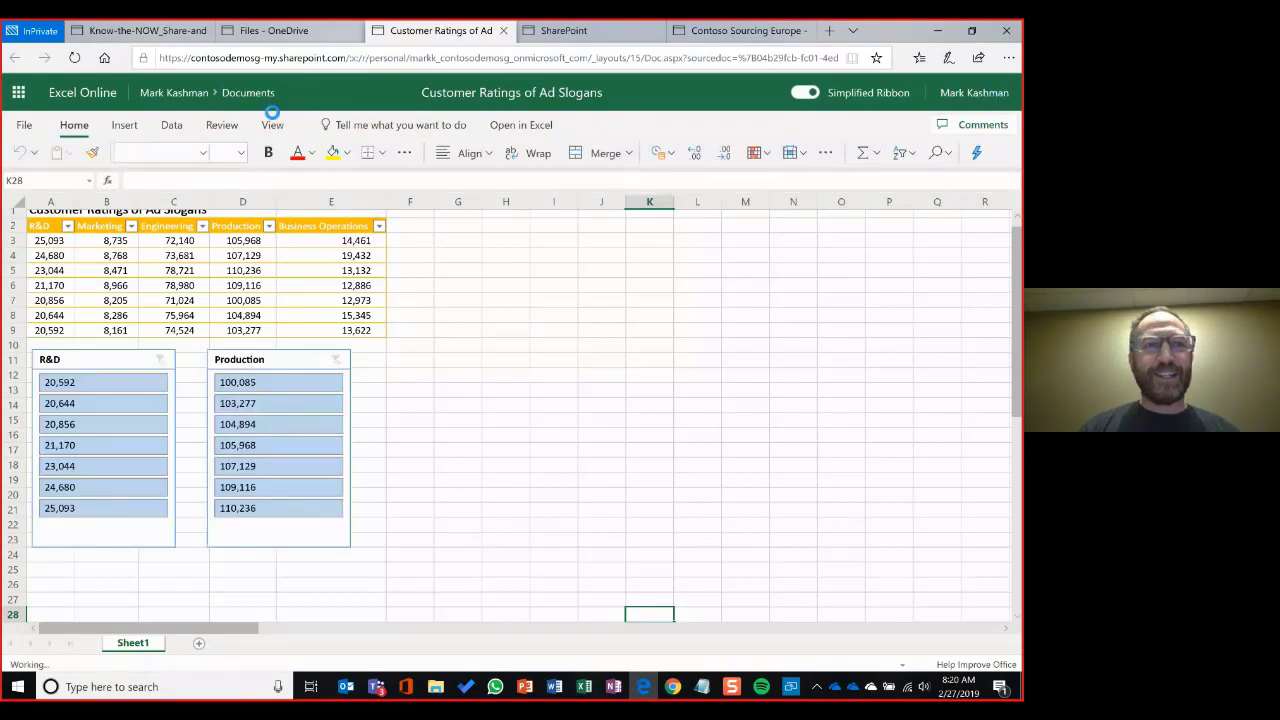
pyautogui.click(270, 30)
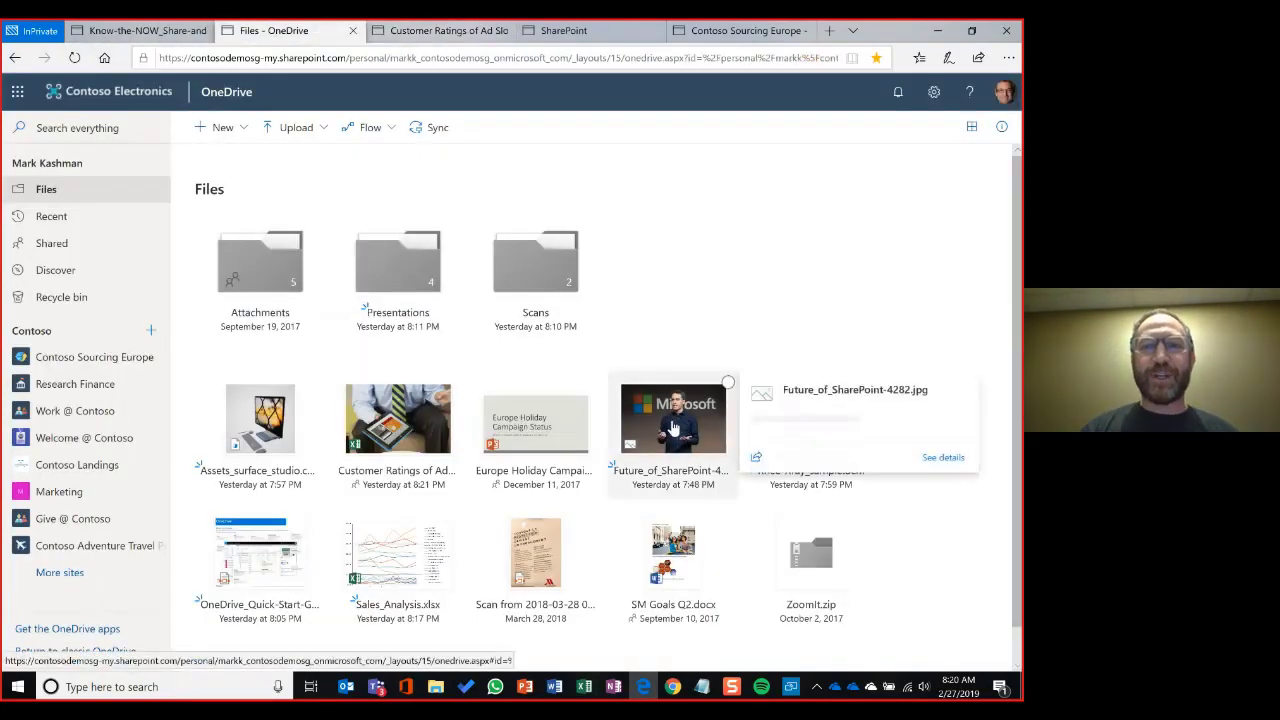
# Preview the Future_of_SharePoint image, then go back one file to the Europe Holiday Campaign presentation and view slide 3.
pyautogui.click(675, 428)
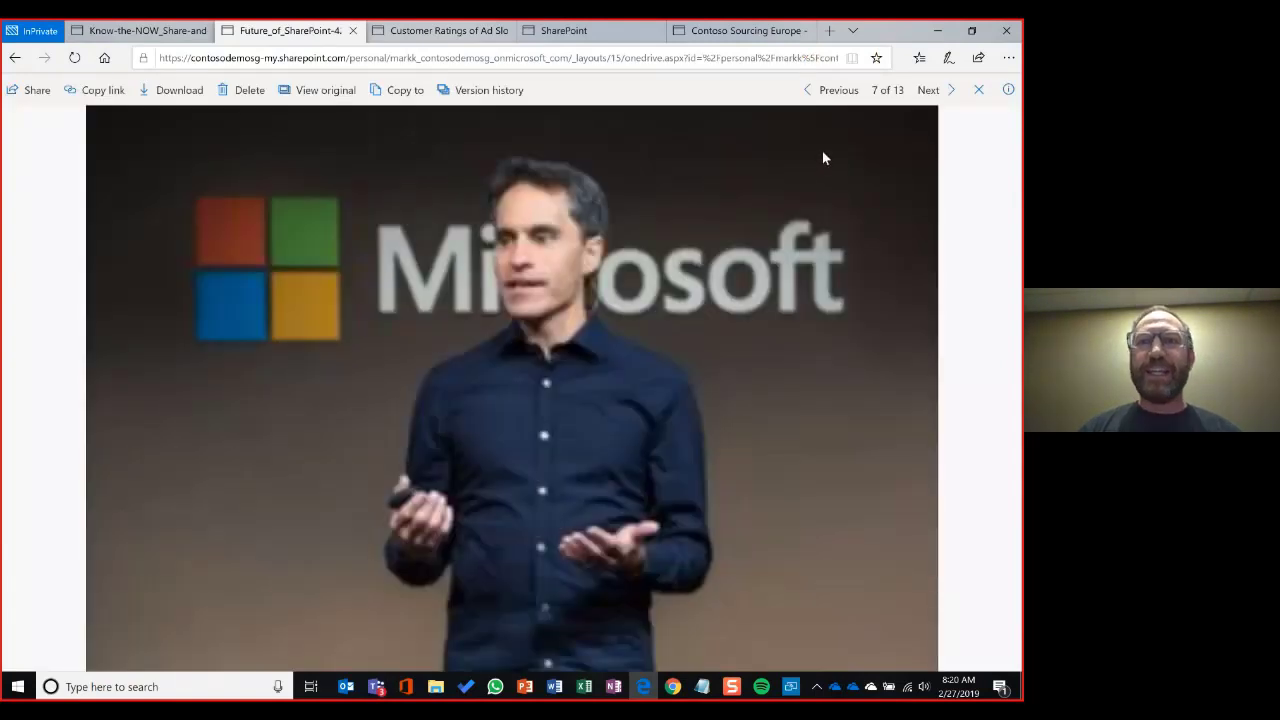
pyautogui.click(836, 90)
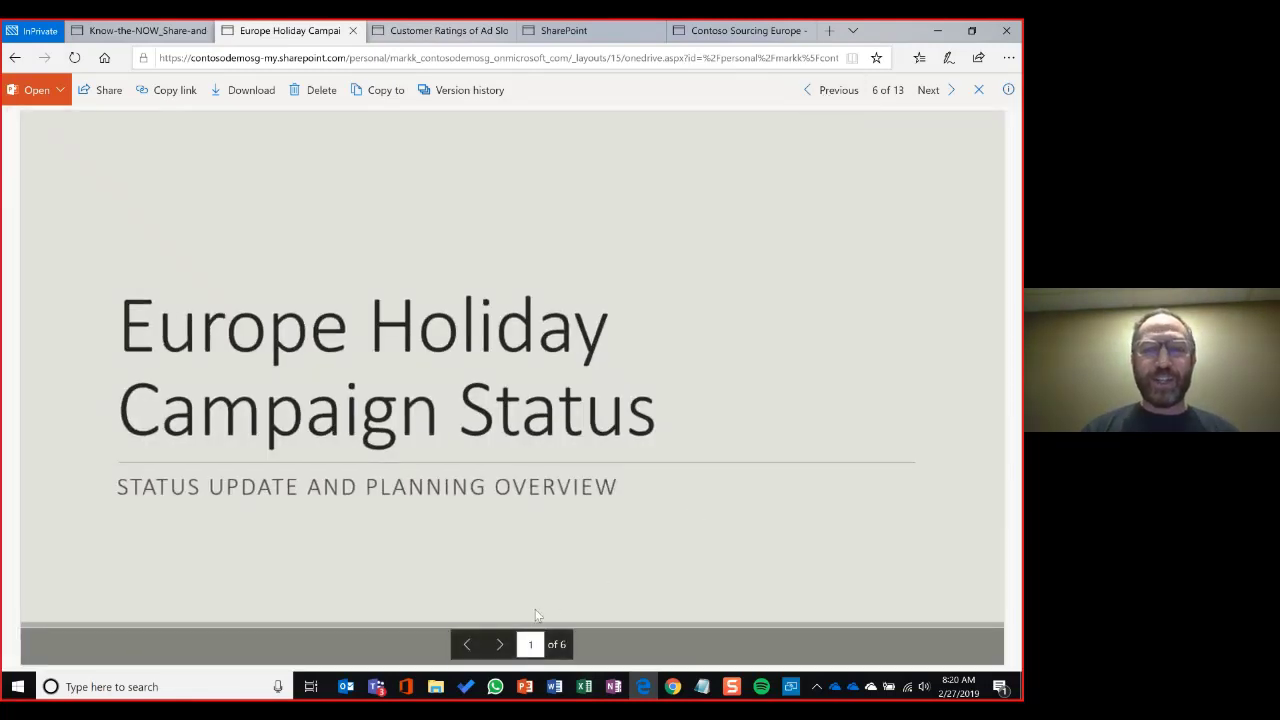
pyautogui.click(497, 644)
pyautogui.click(497, 644)
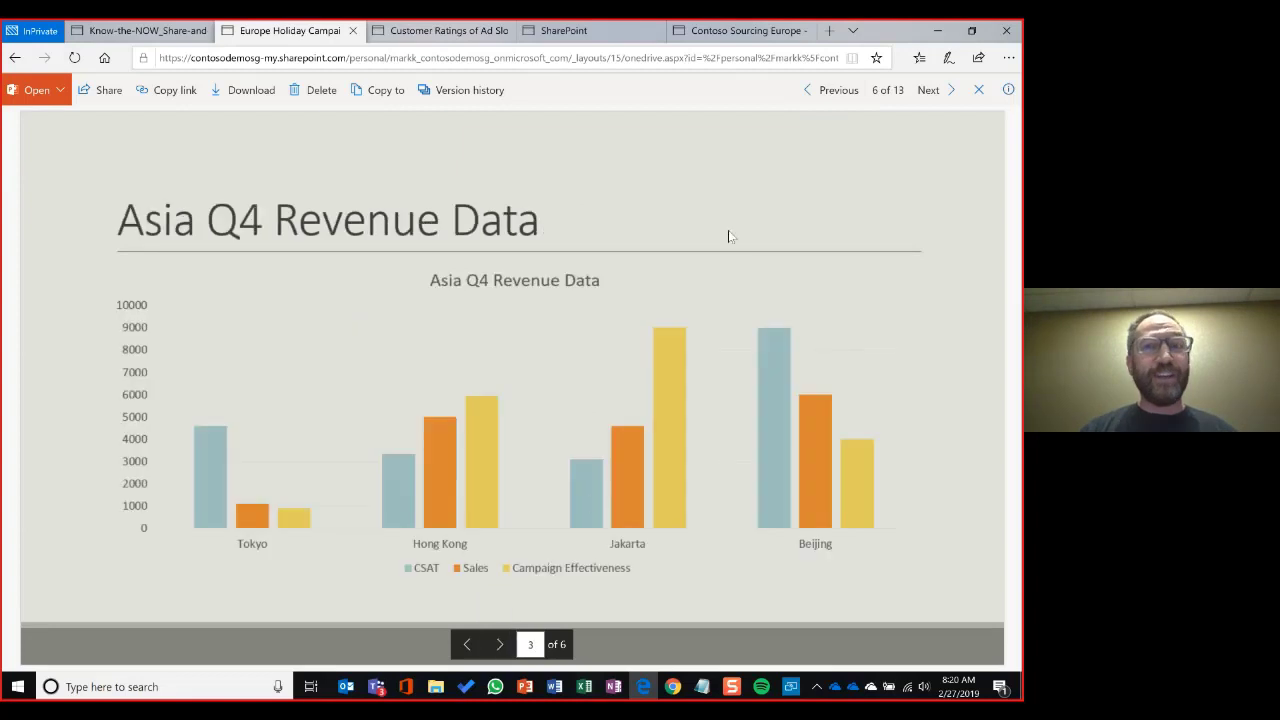
# Preview the Customer Ratings of Ad Slogans workbook, then advance through the files to the OneDrive Quick Start Guide.
pyautogui.click(831, 92)
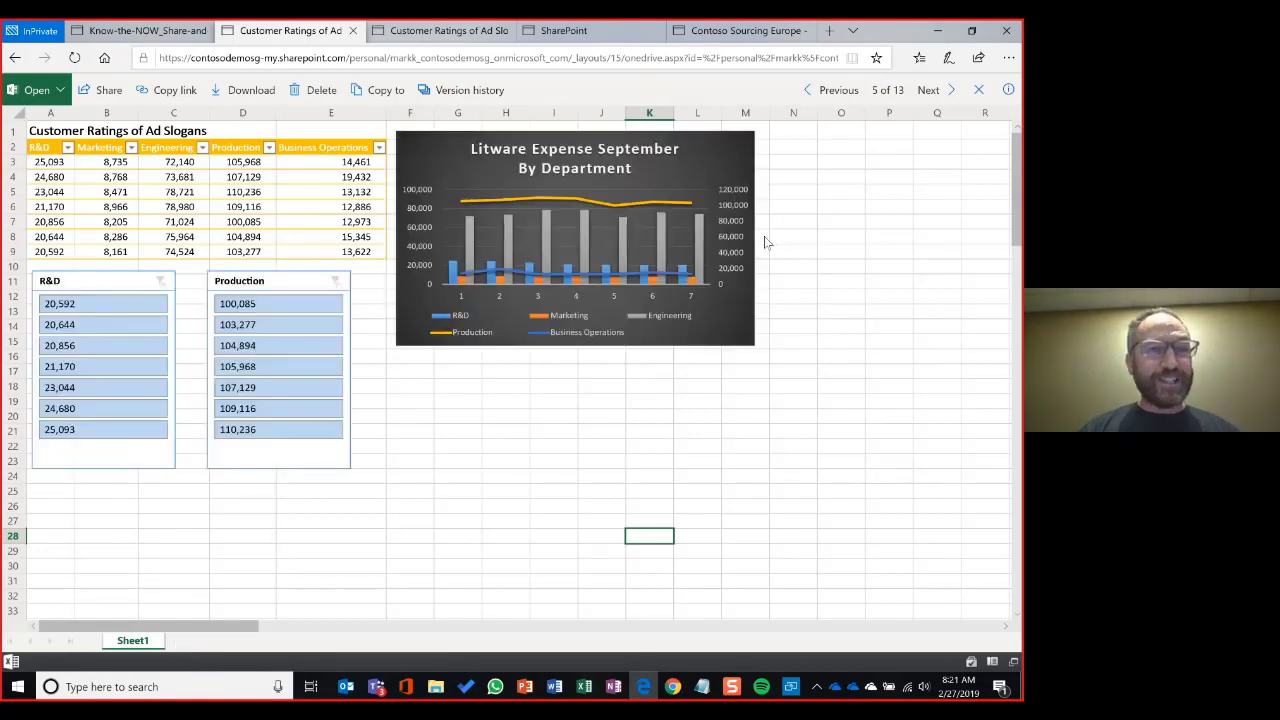
pyautogui.click(937, 92)
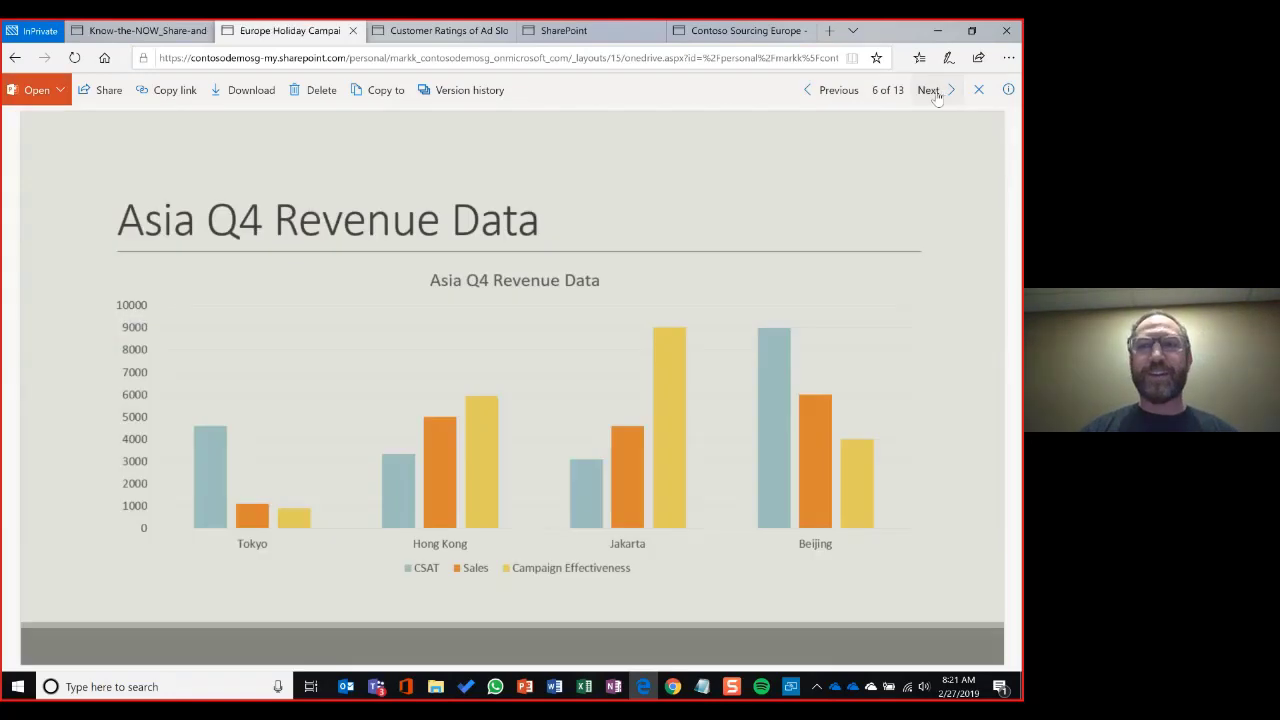
pyautogui.click(937, 92)
pyautogui.click(937, 92)
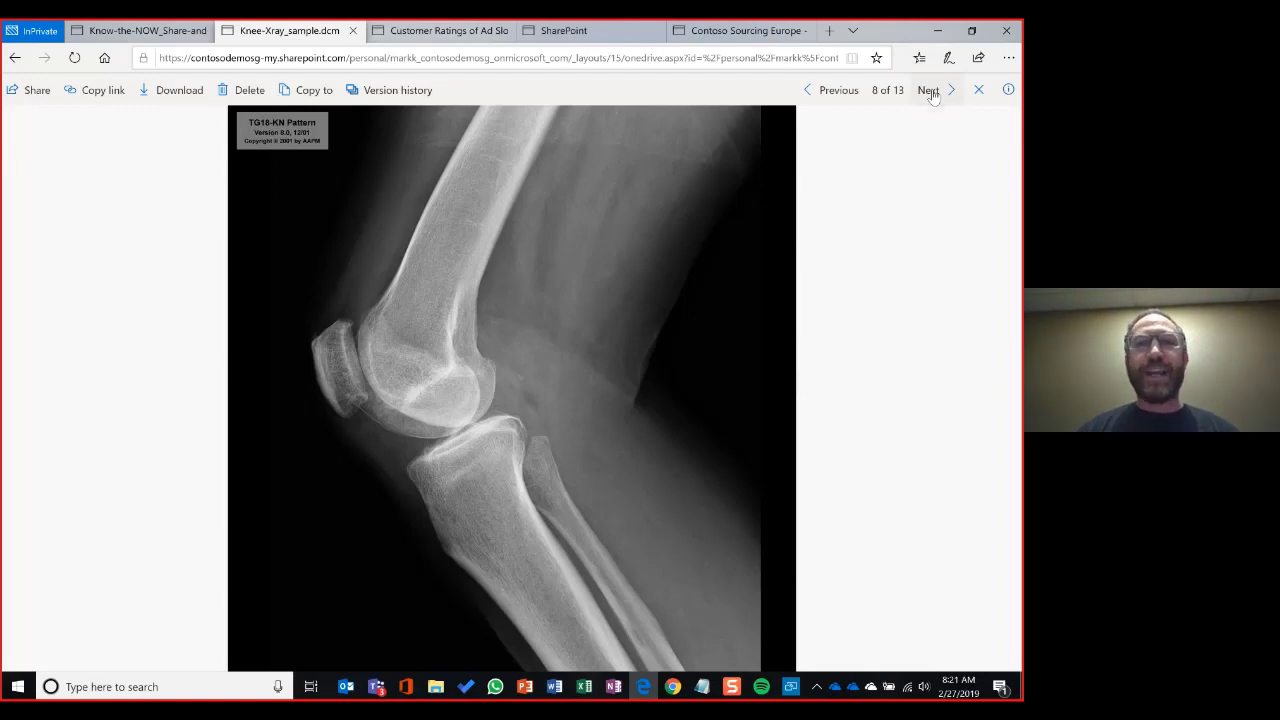
pyautogui.click(930, 92)
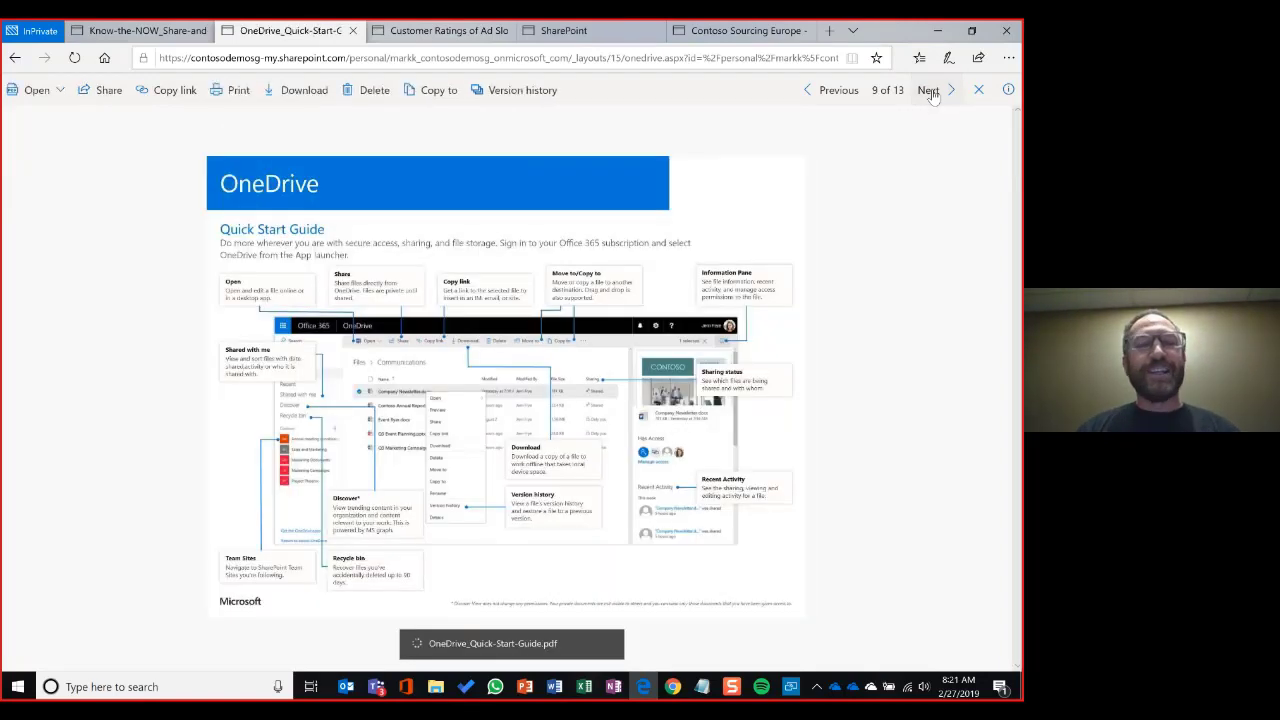
# Show the file details for the OneDrive Quick Start Guide, preview the remaining files through ZoomIt.zip, and close the preview.
pyautogui.click(1008, 90)
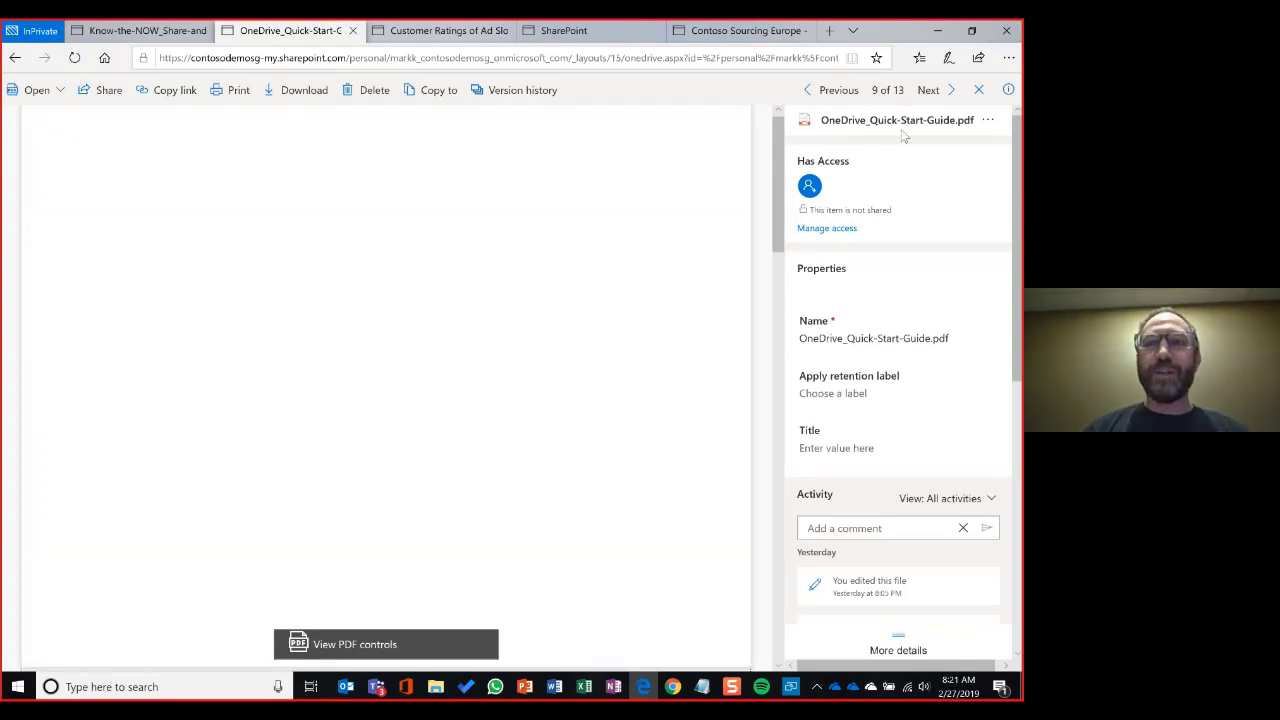
pyautogui.click(931, 92)
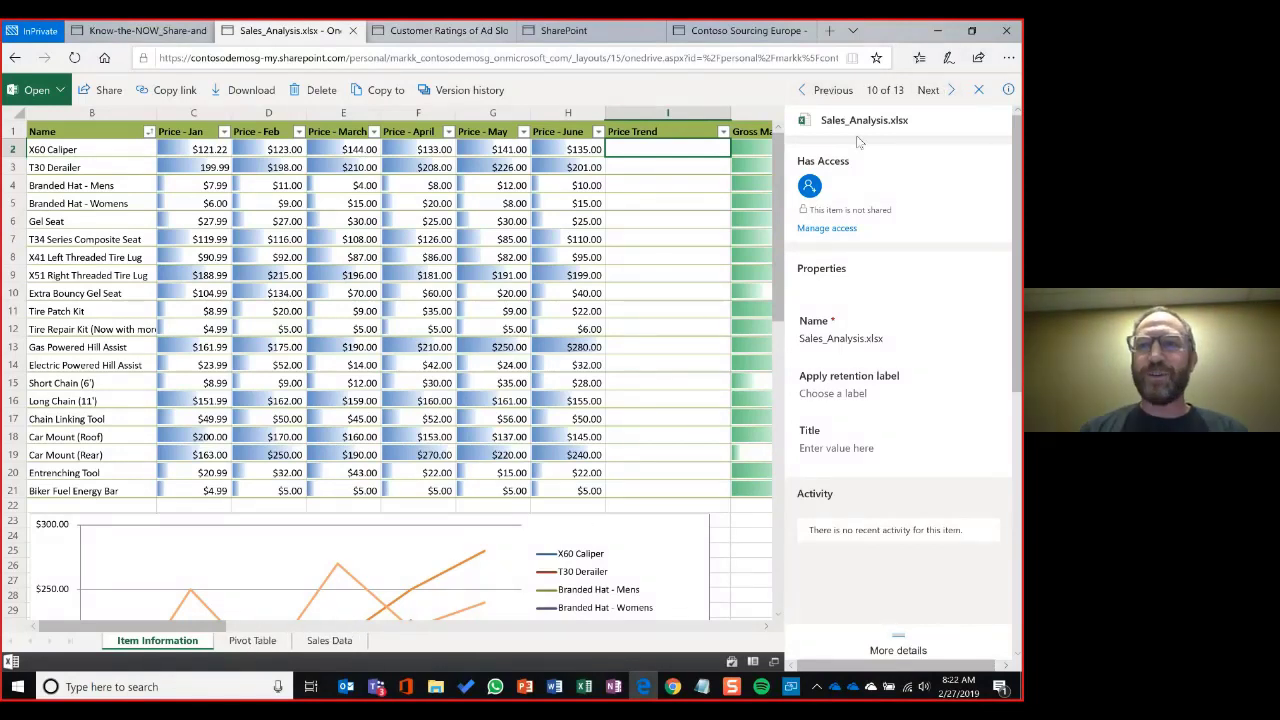
pyautogui.click(930, 91)
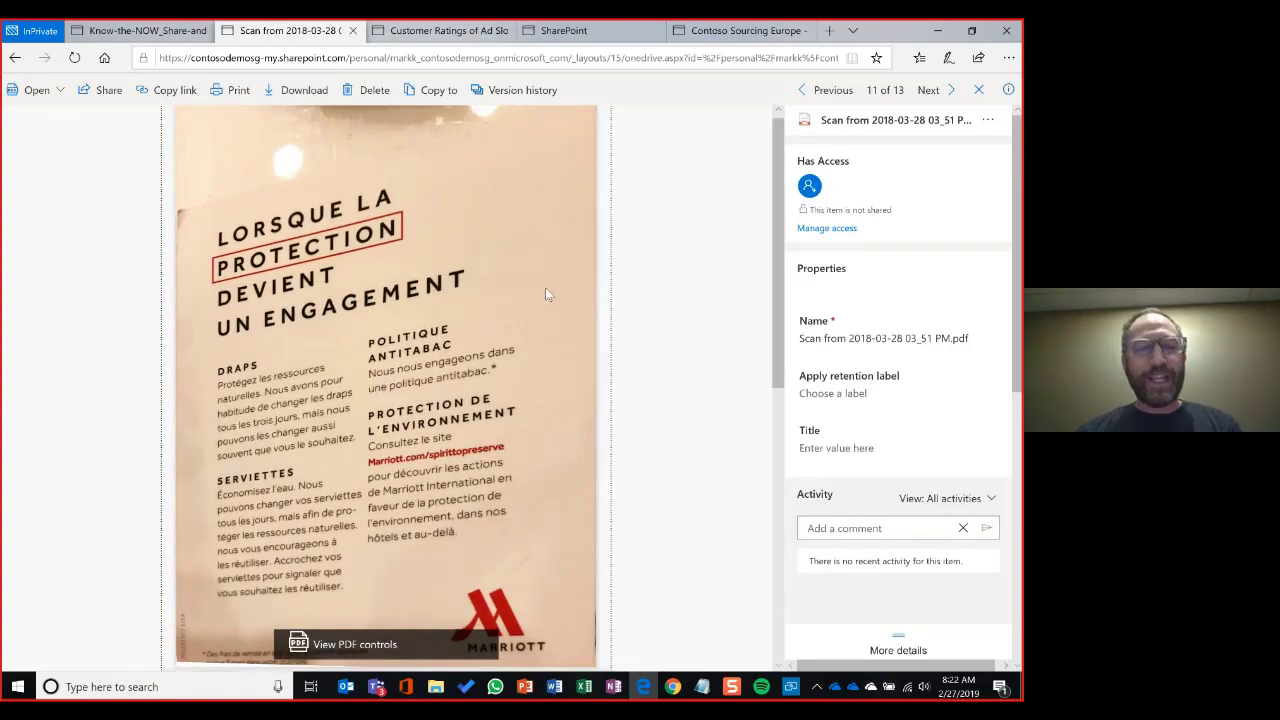
pyautogui.click(941, 91)
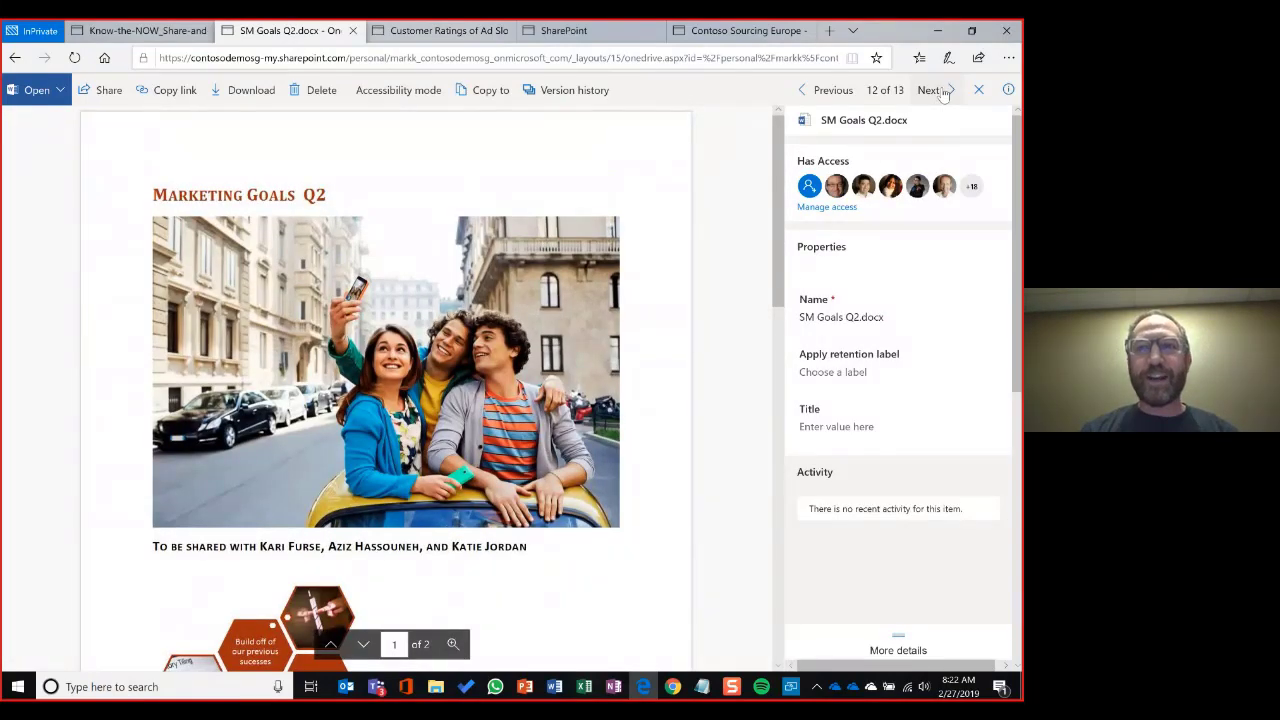
pyautogui.click(941, 91)
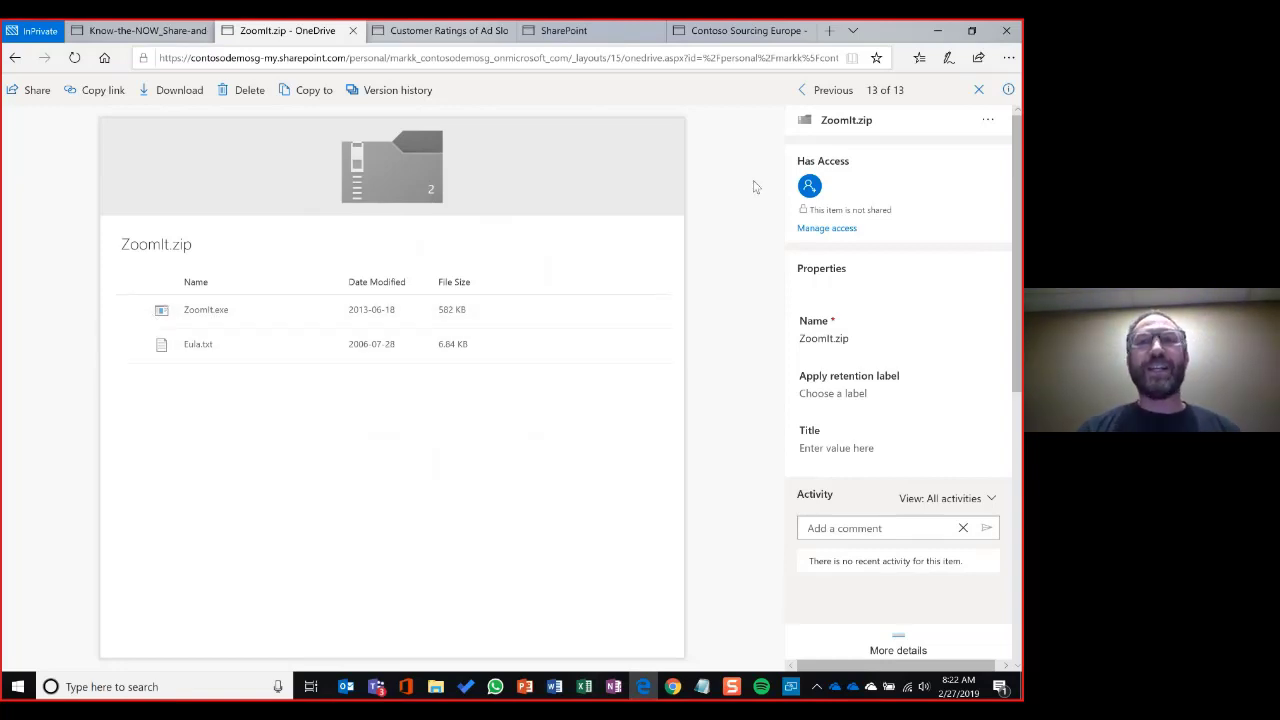
pyautogui.click(978, 91)
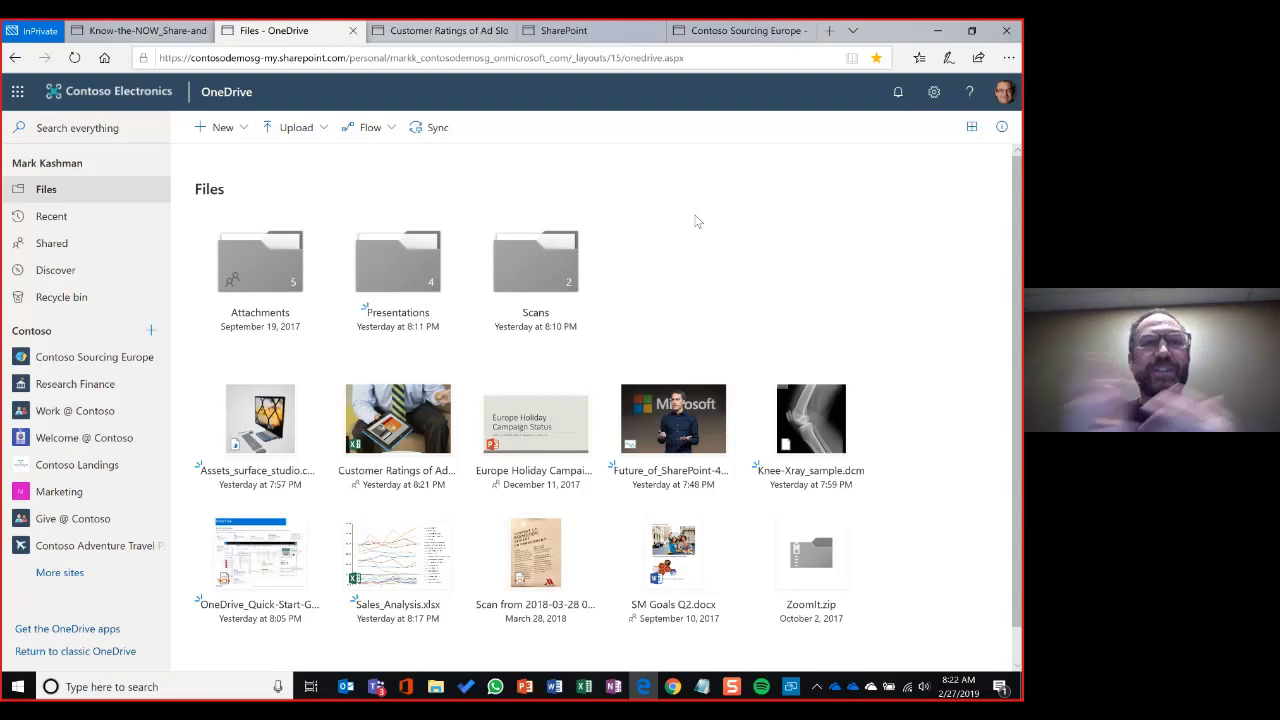
# Browse the recently accessed files and select Reviewers-Guide.
pyautogui.click(53, 219)
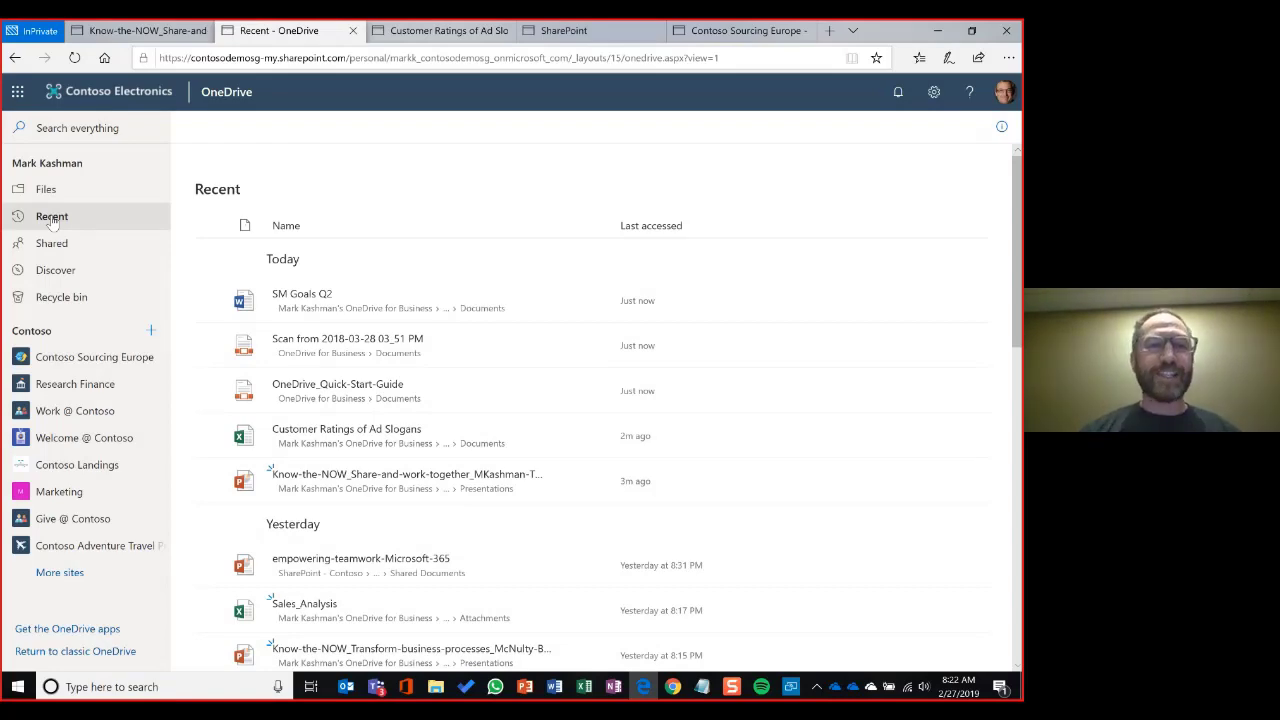
pyautogui.scroll(-3, 600, 400)
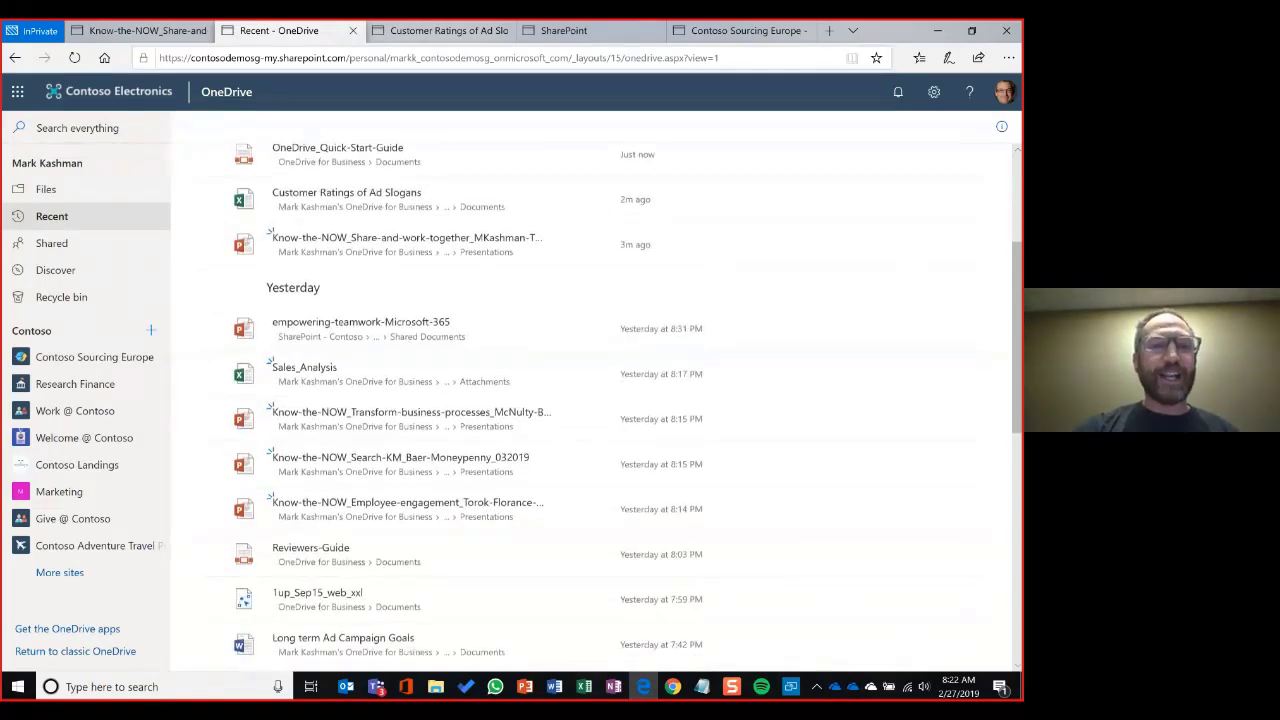
pyautogui.scroll(-1, 400, 392)
pyautogui.click(400, 392)
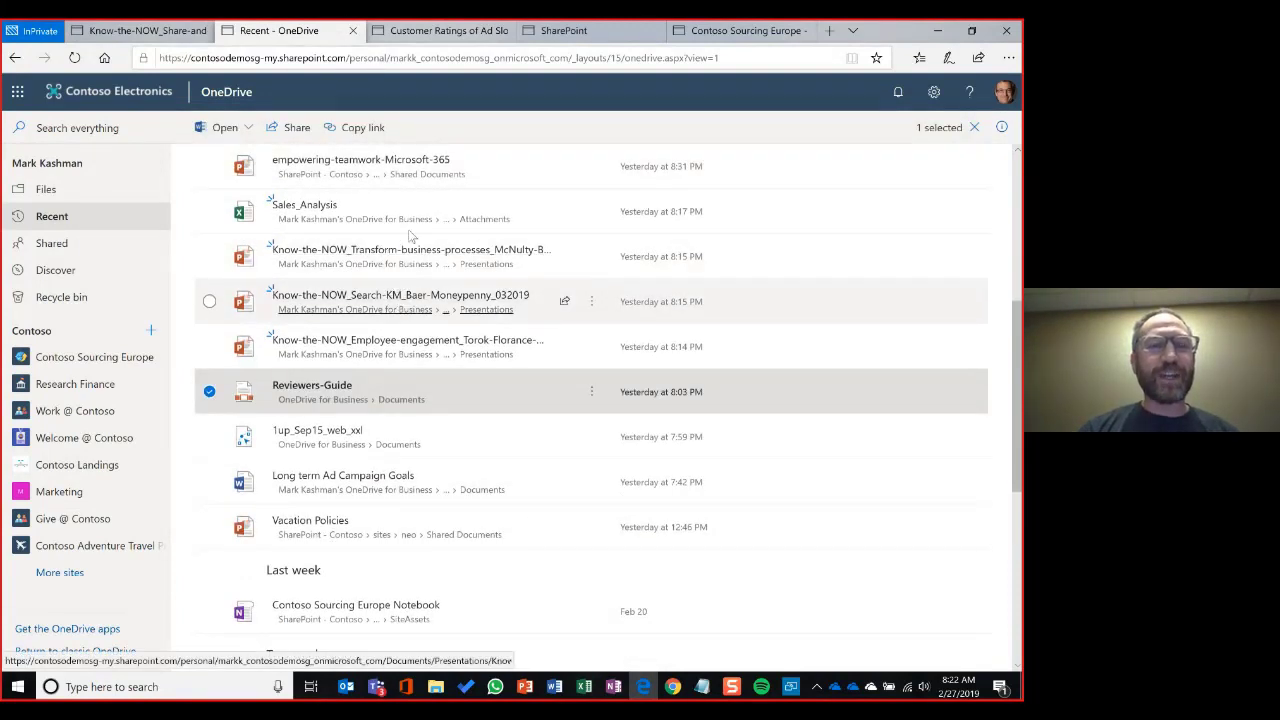
# Start sharing the Europe Holiday Campaign Status presentation from the Shared by me files and open its link settings.
pyautogui.click(47, 244)
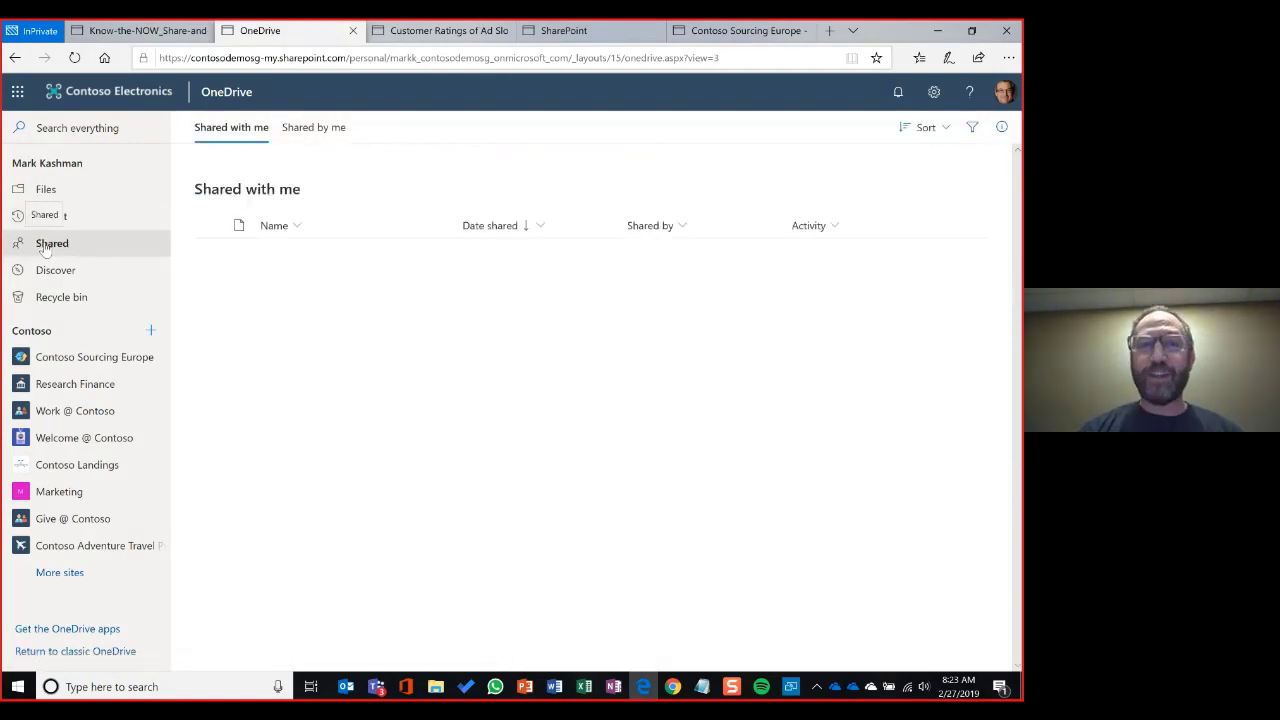
pyautogui.click(322, 135)
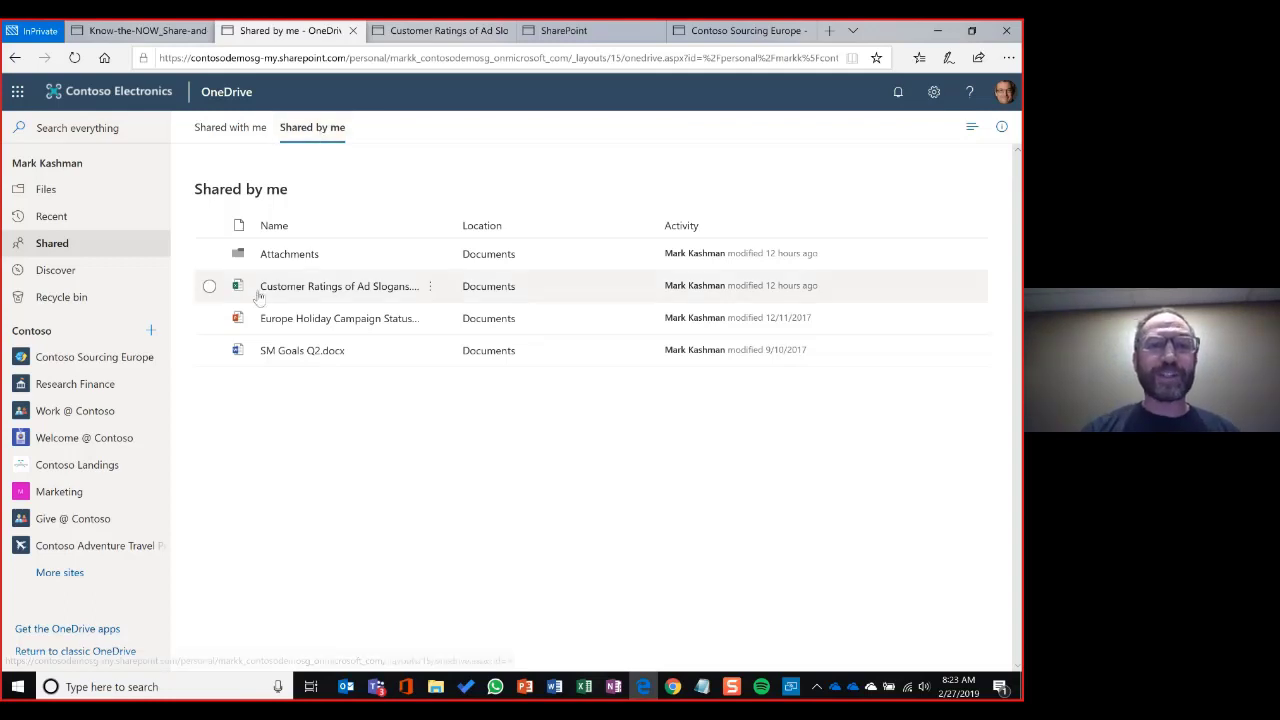
pyautogui.click(209, 319)
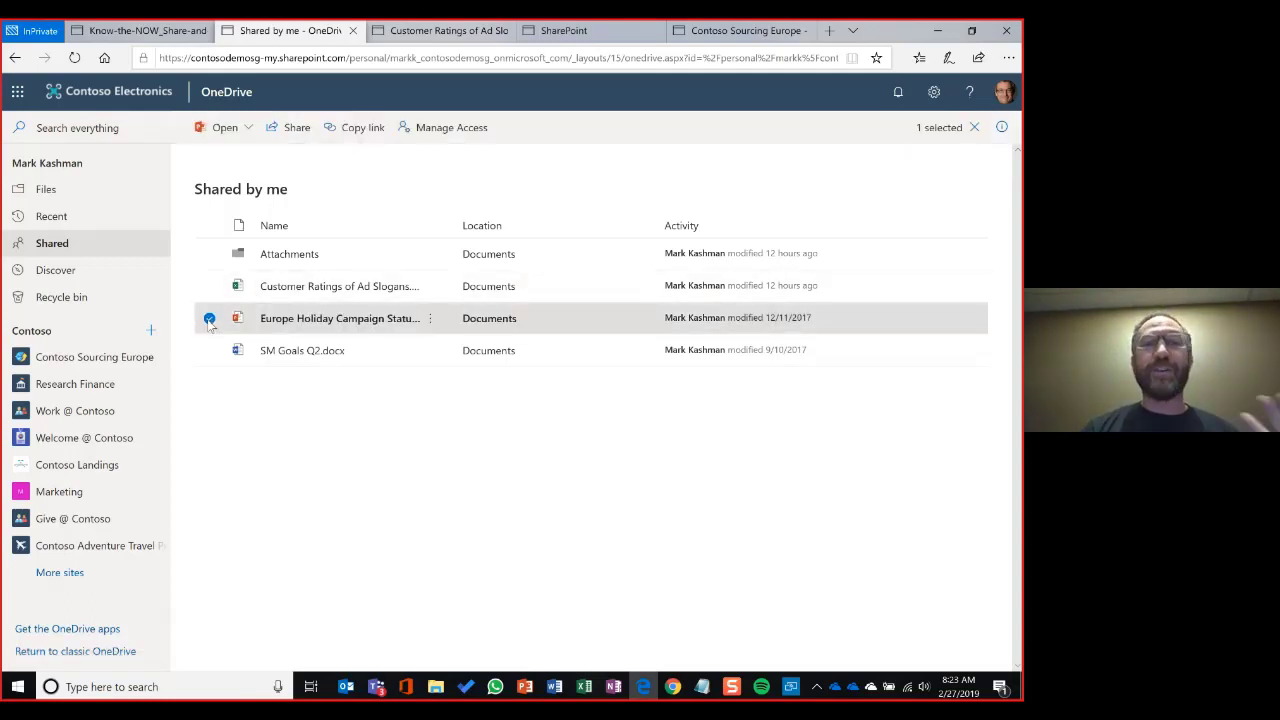
pyautogui.click(287, 130)
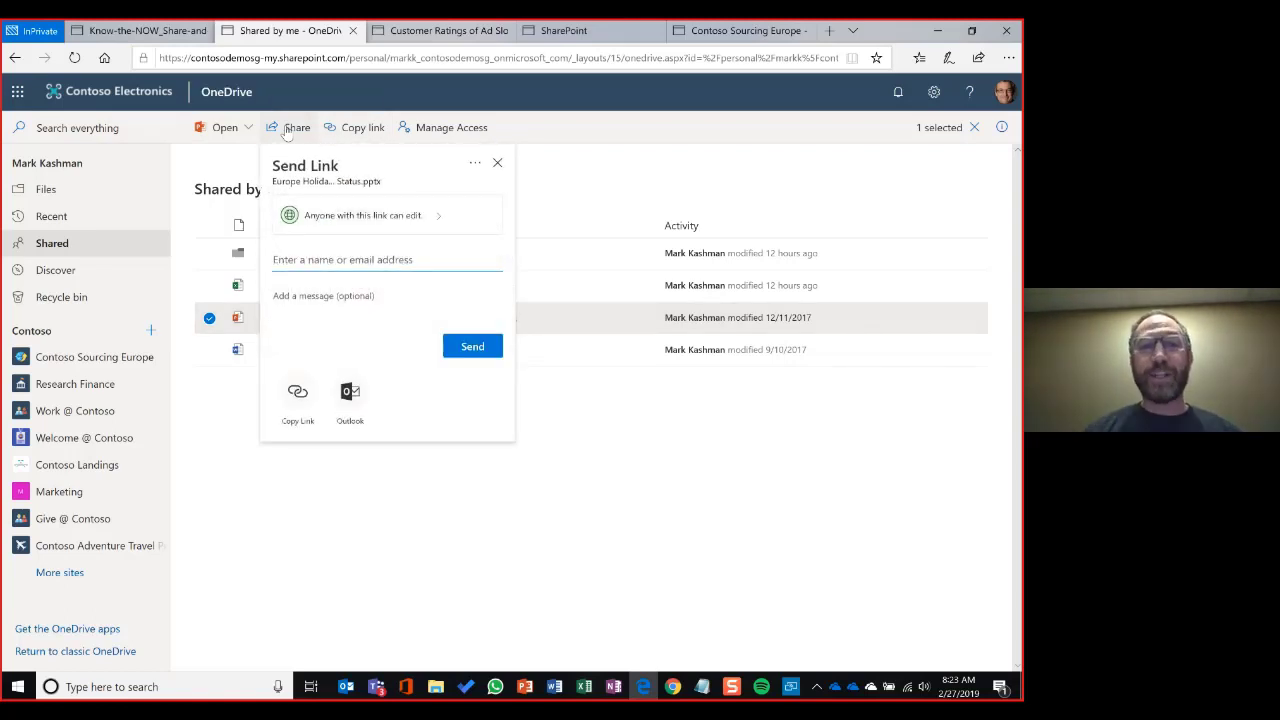
pyautogui.click(433, 222)
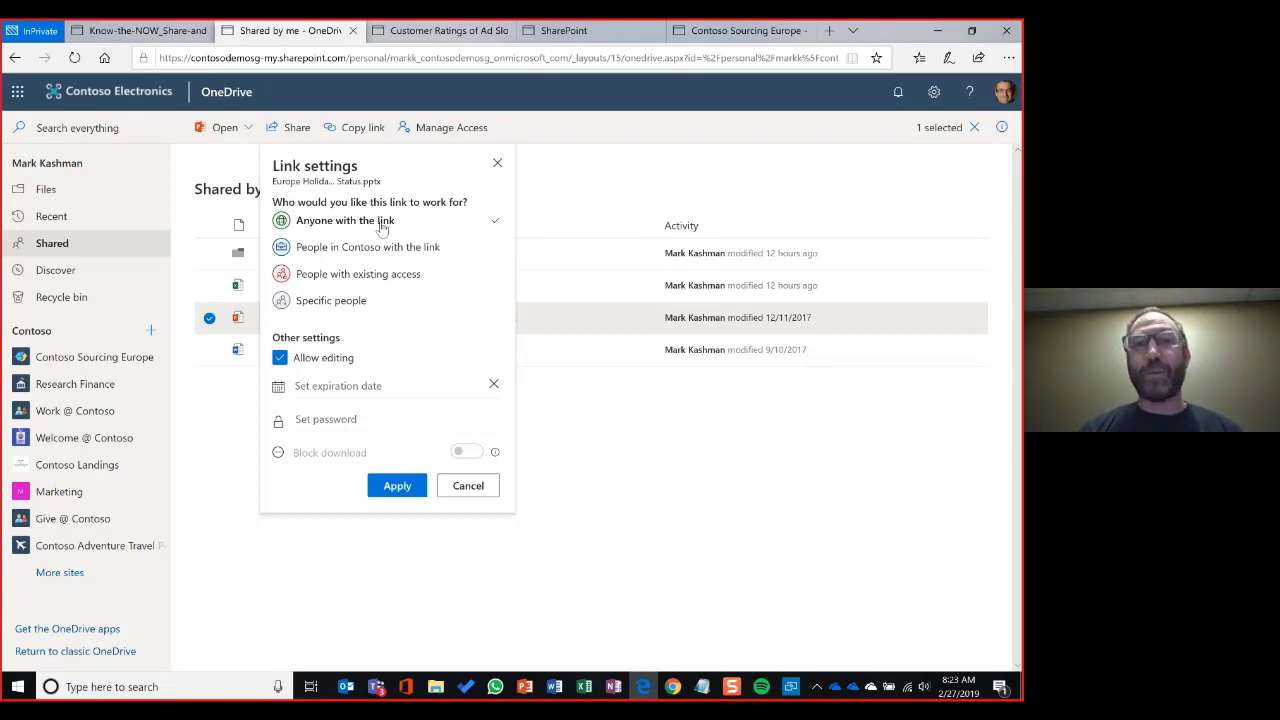
# Try the People in Contoso, People with existing access and Specific people link options, then return to Anyone with the link.
pyautogui.click(371, 252)
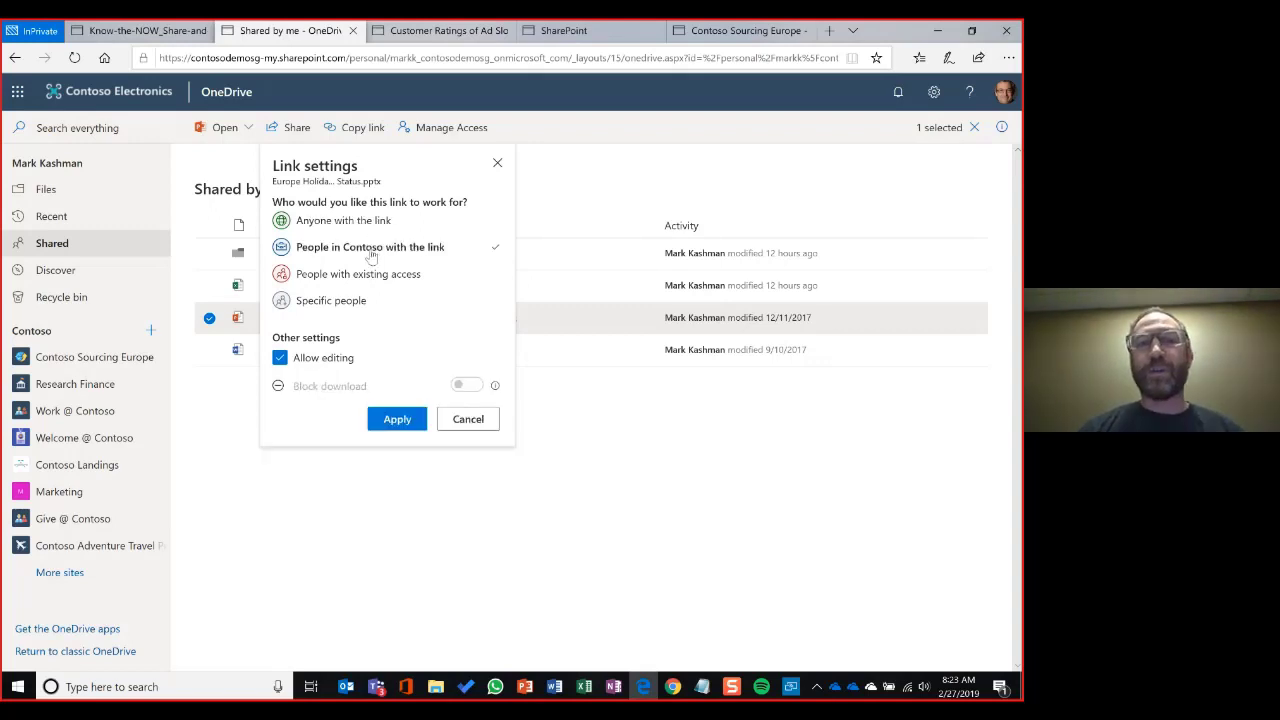
pyautogui.click(357, 280)
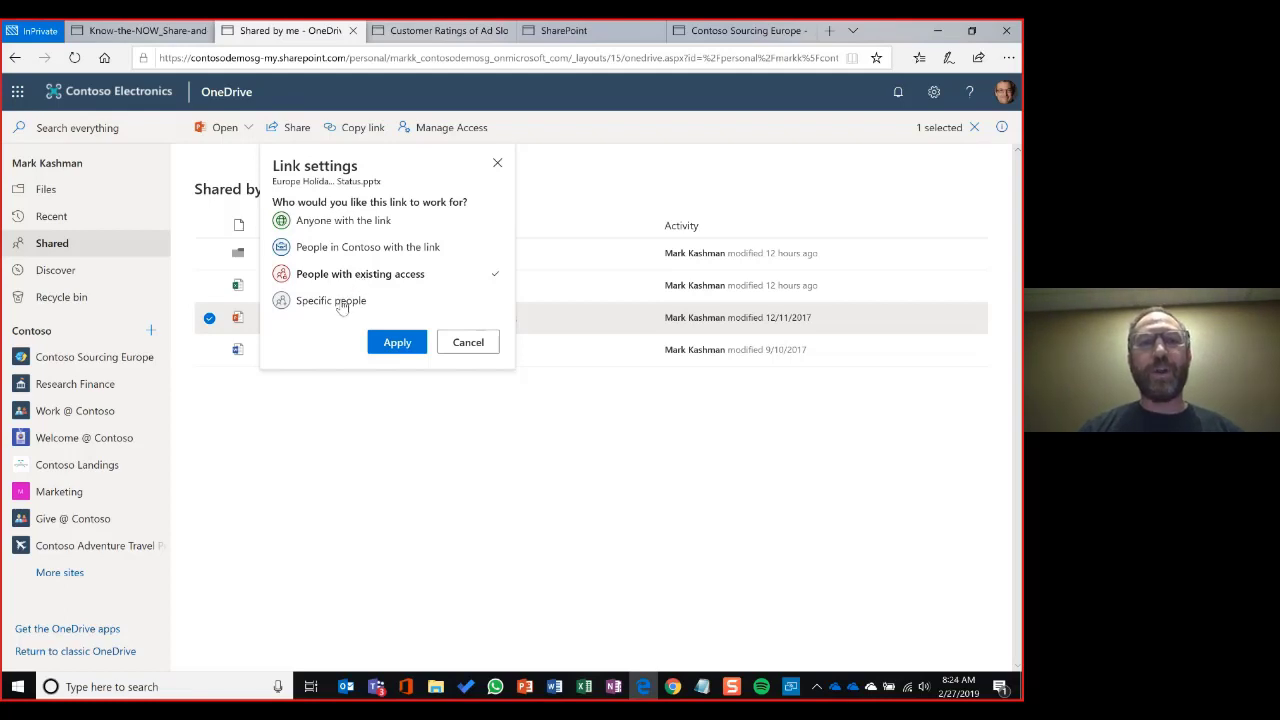
pyautogui.click(340, 303)
pyautogui.click(343, 222)
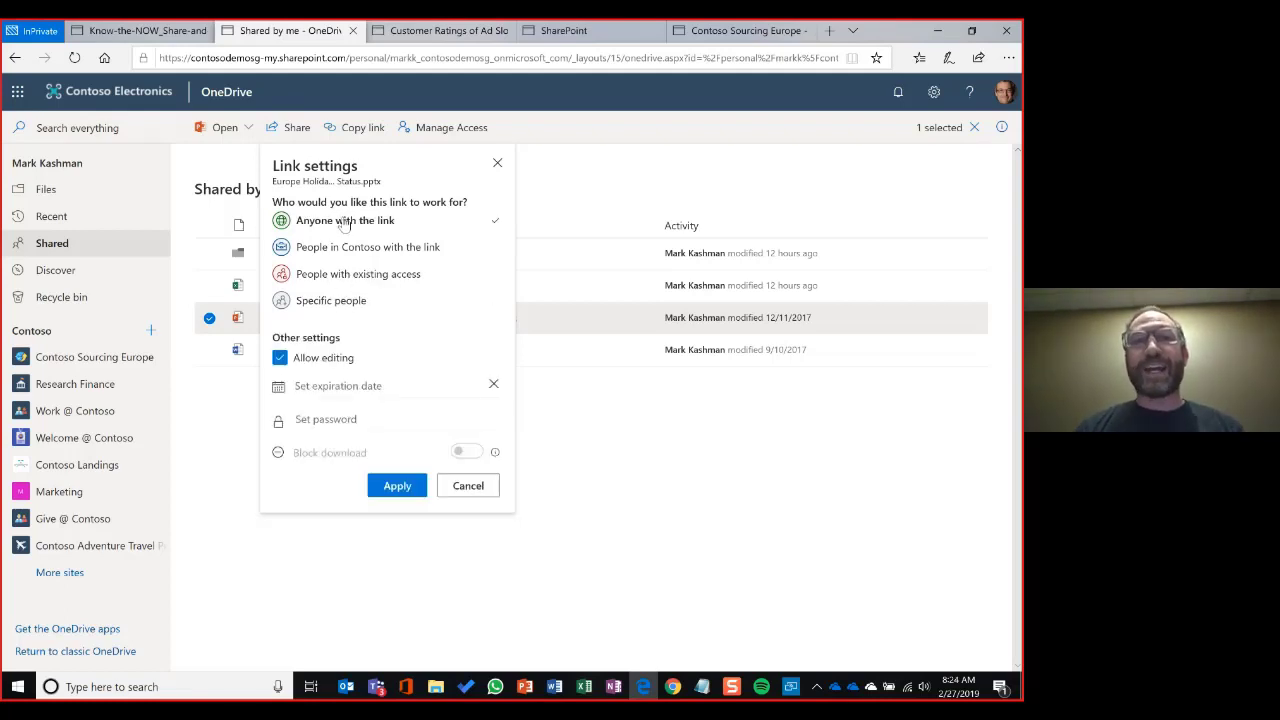
# Turn off editing for the shared link and set its expiration date to Saturday, Mar 2 2019.
pyautogui.click(280, 359)
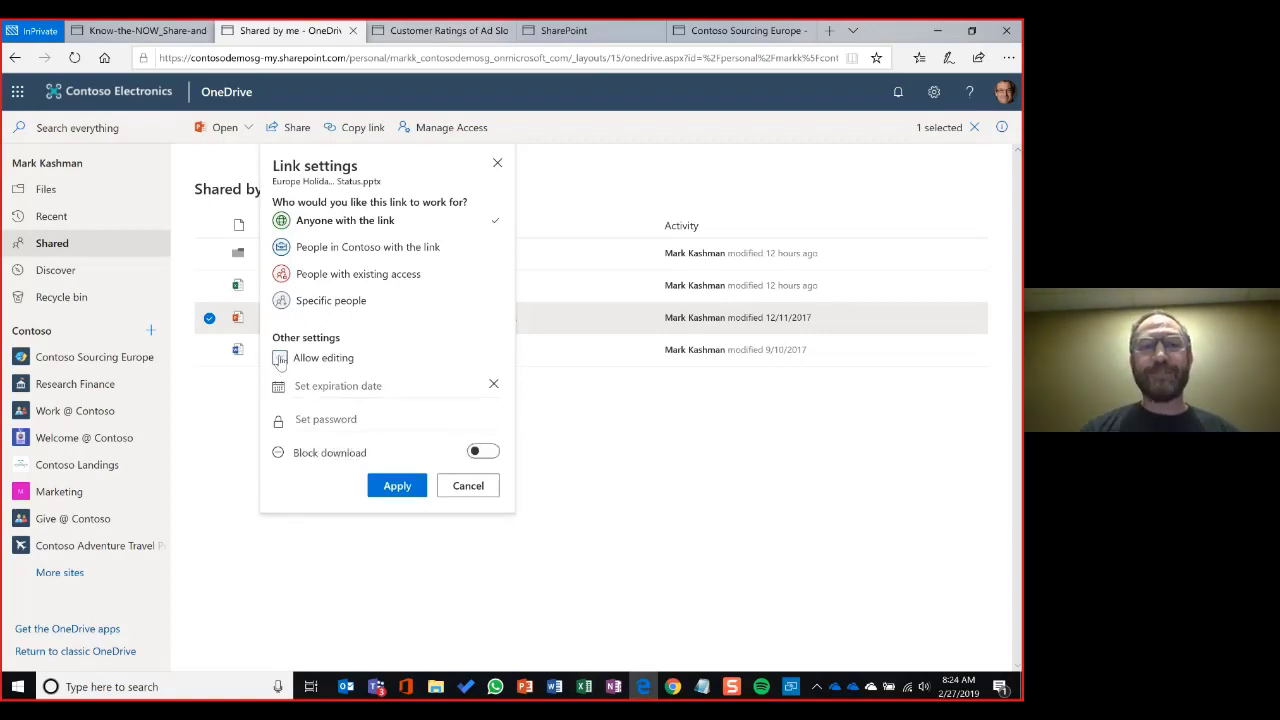
pyautogui.click(305, 395)
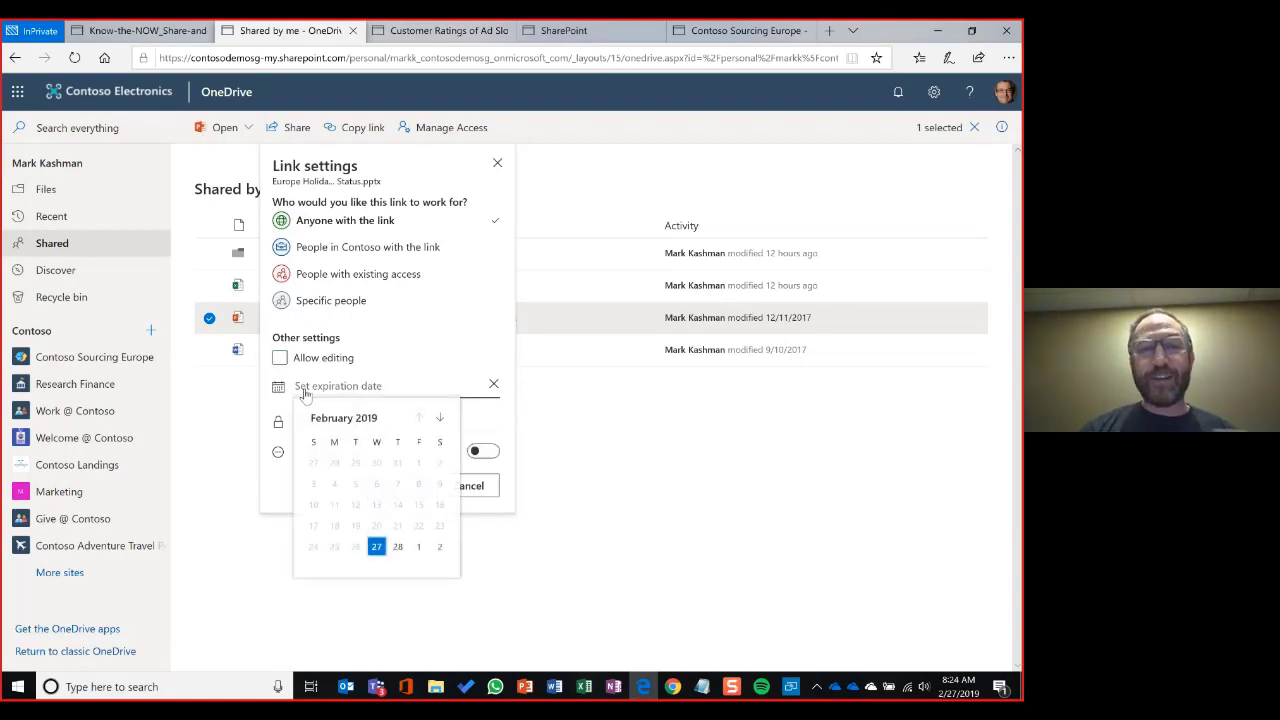
pyautogui.click(437, 549)
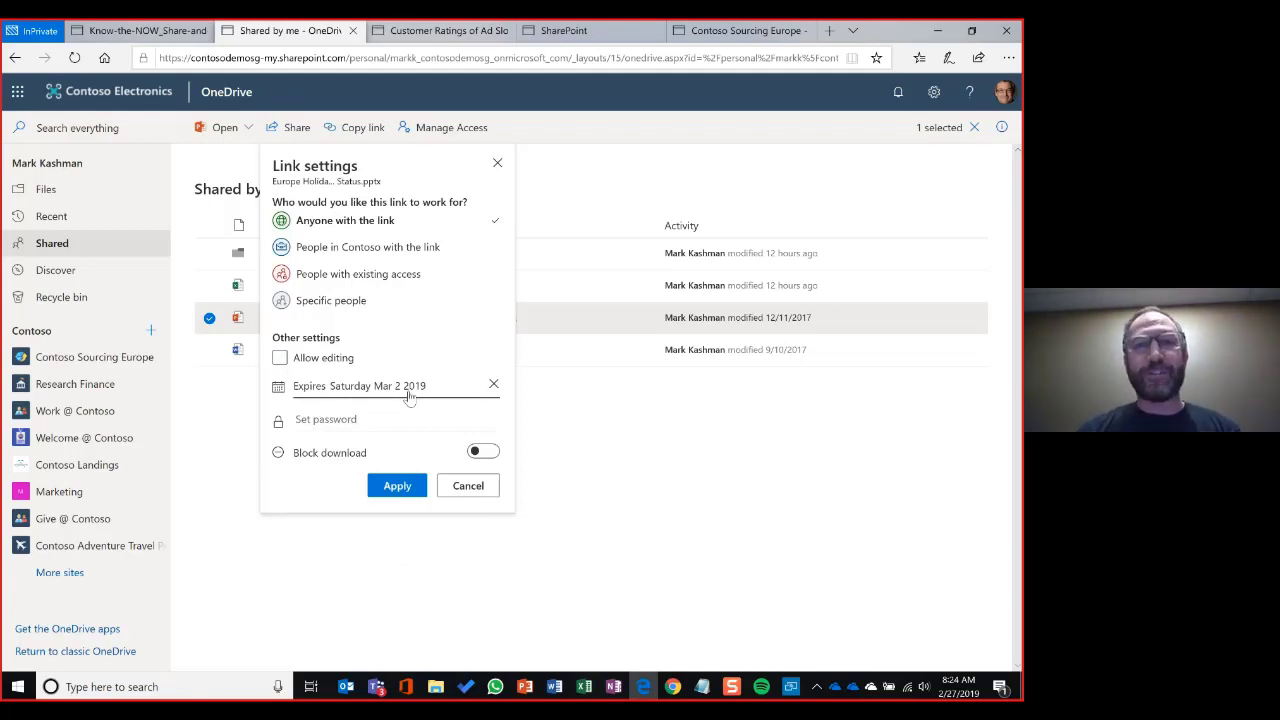
# Block downloading for the view-only shared link and apply the link settings.
pyautogui.click(348, 421)
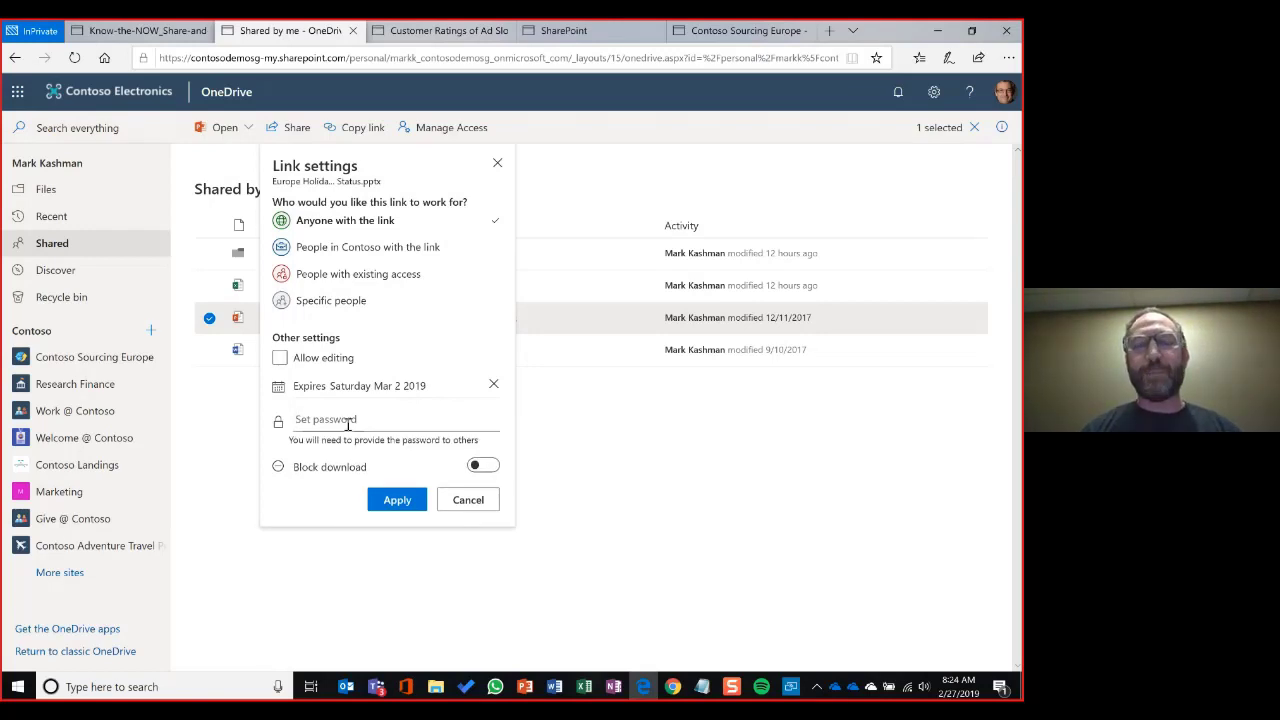
pyautogui.click(480, 465)
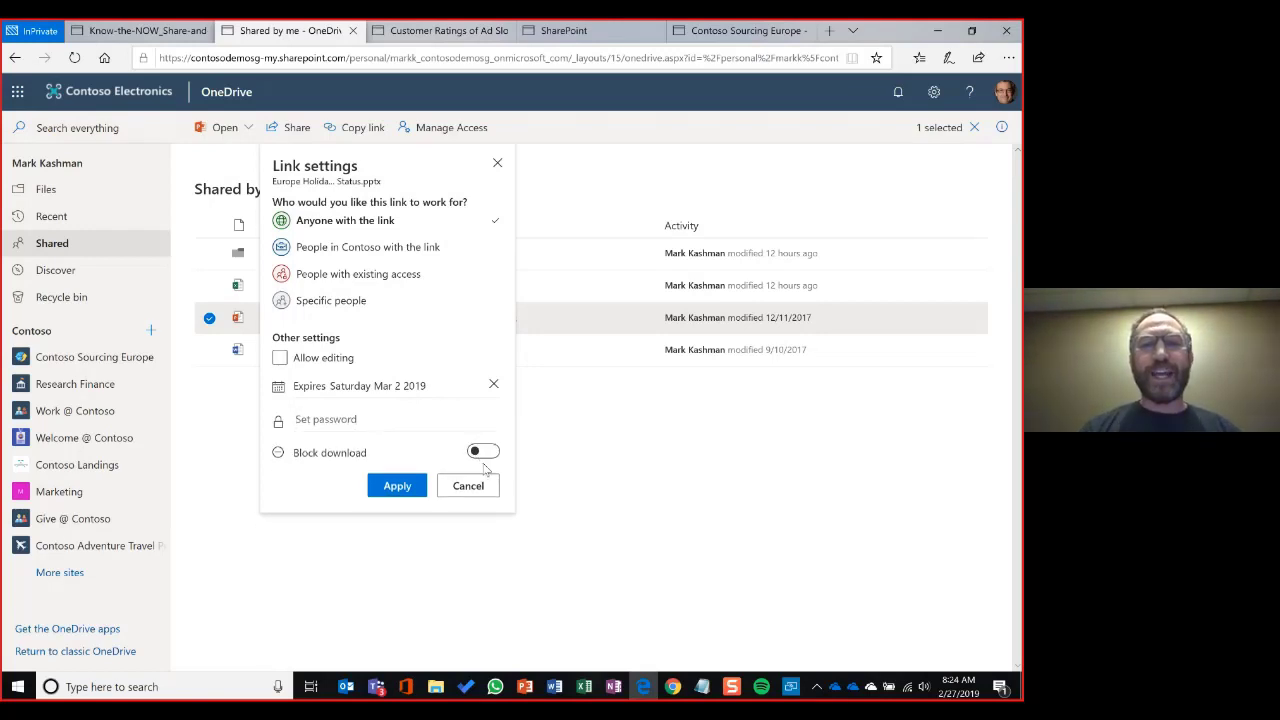
pyautogui.click(483, 453)
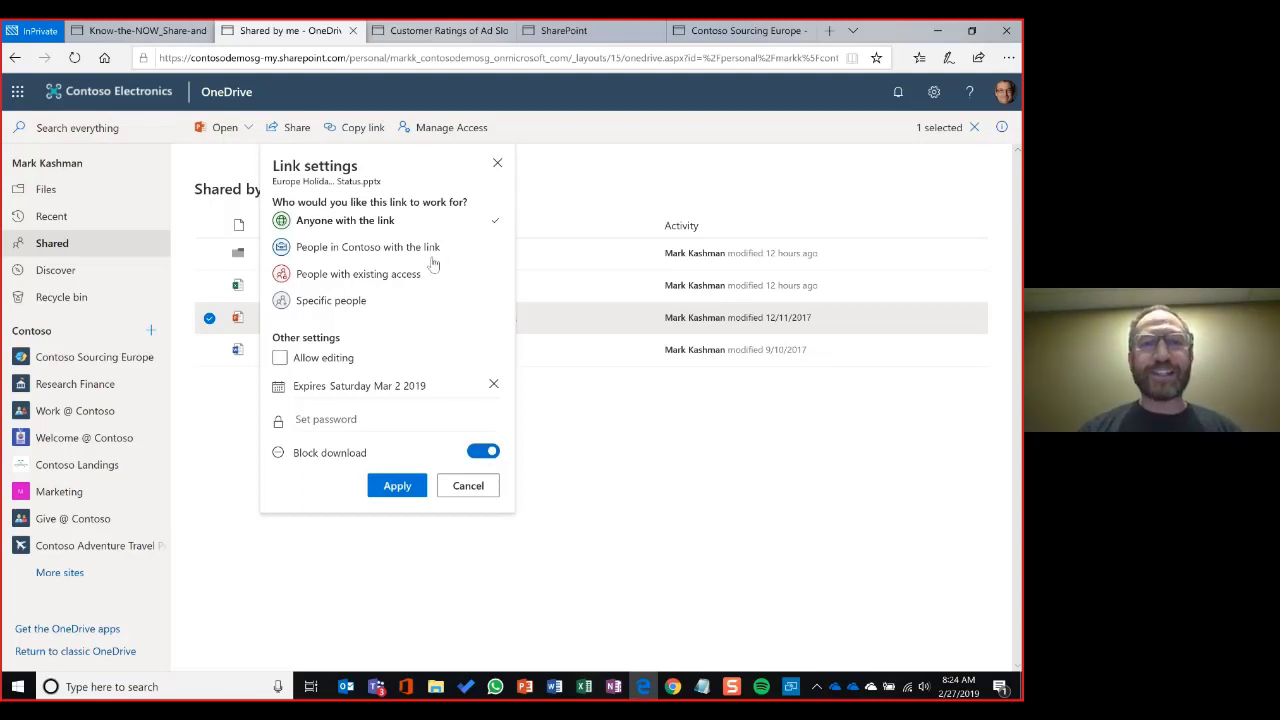
pyautogui.click(396, 486)
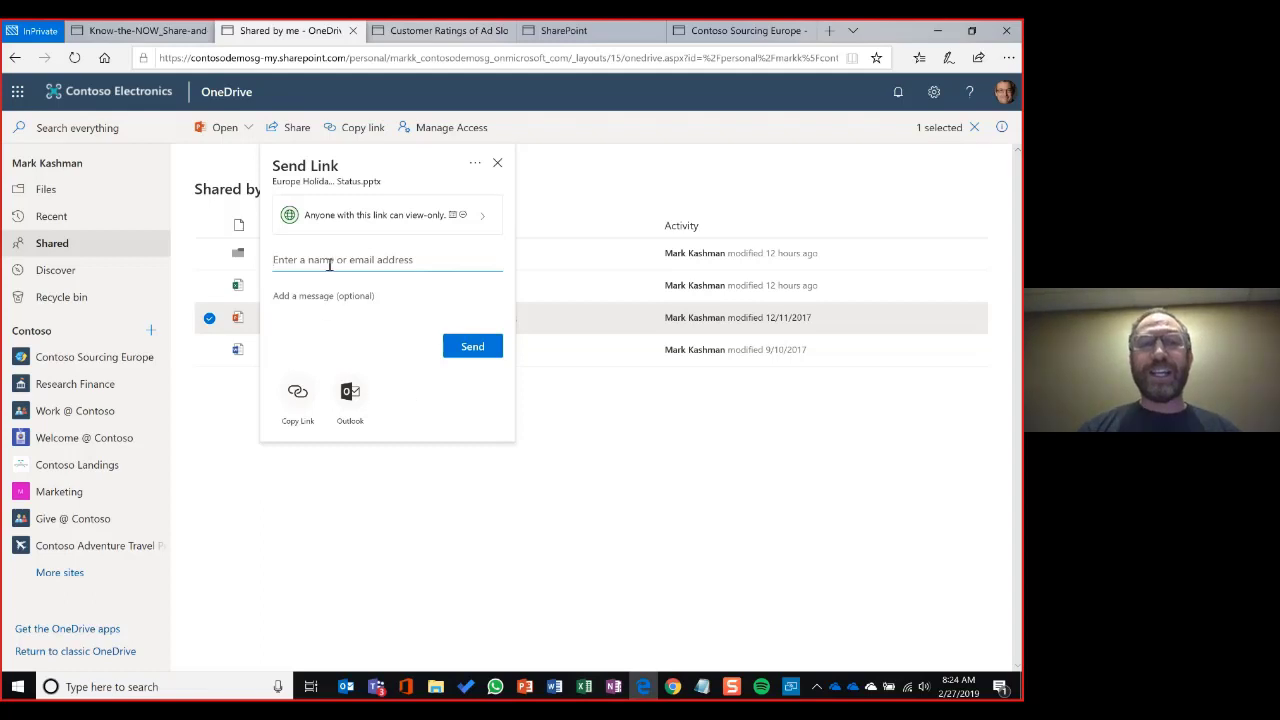
# Create and copy the sharing link for the Europe Holiday Campaign Status presentation, and close the sharing dialog.
pyautogui.click(299, 395)
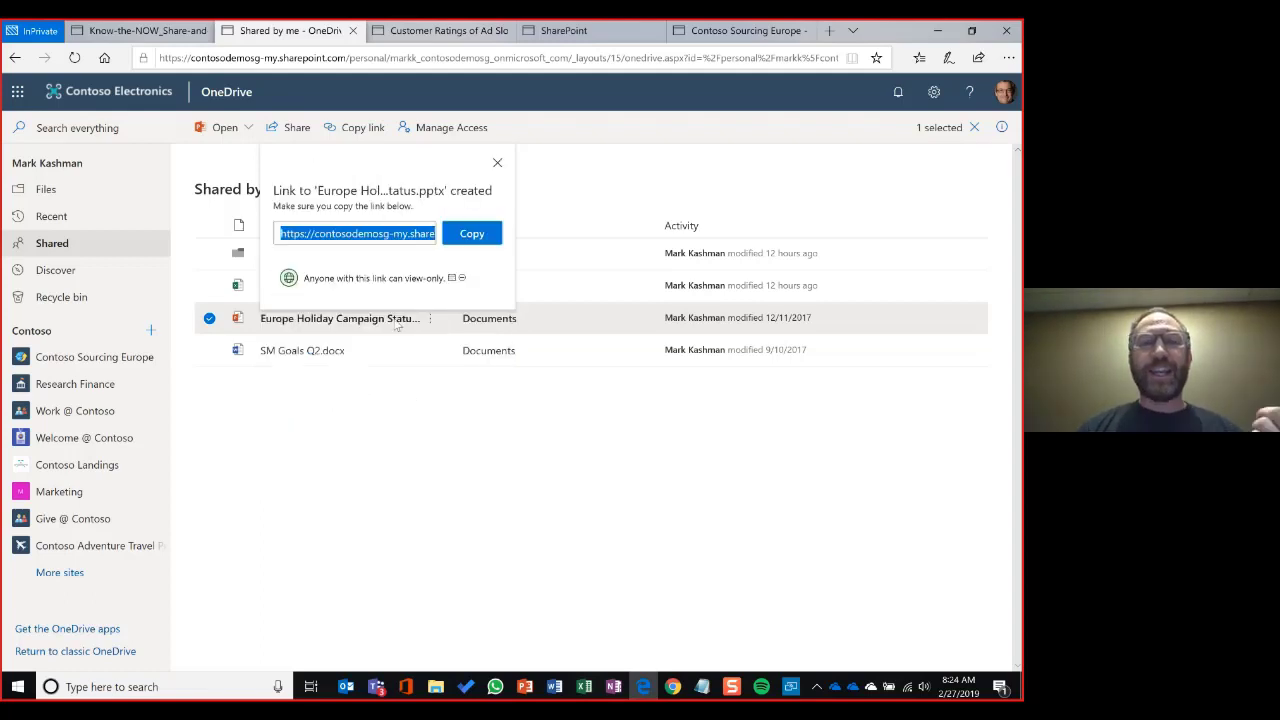
pyautogui.click(472, 240)
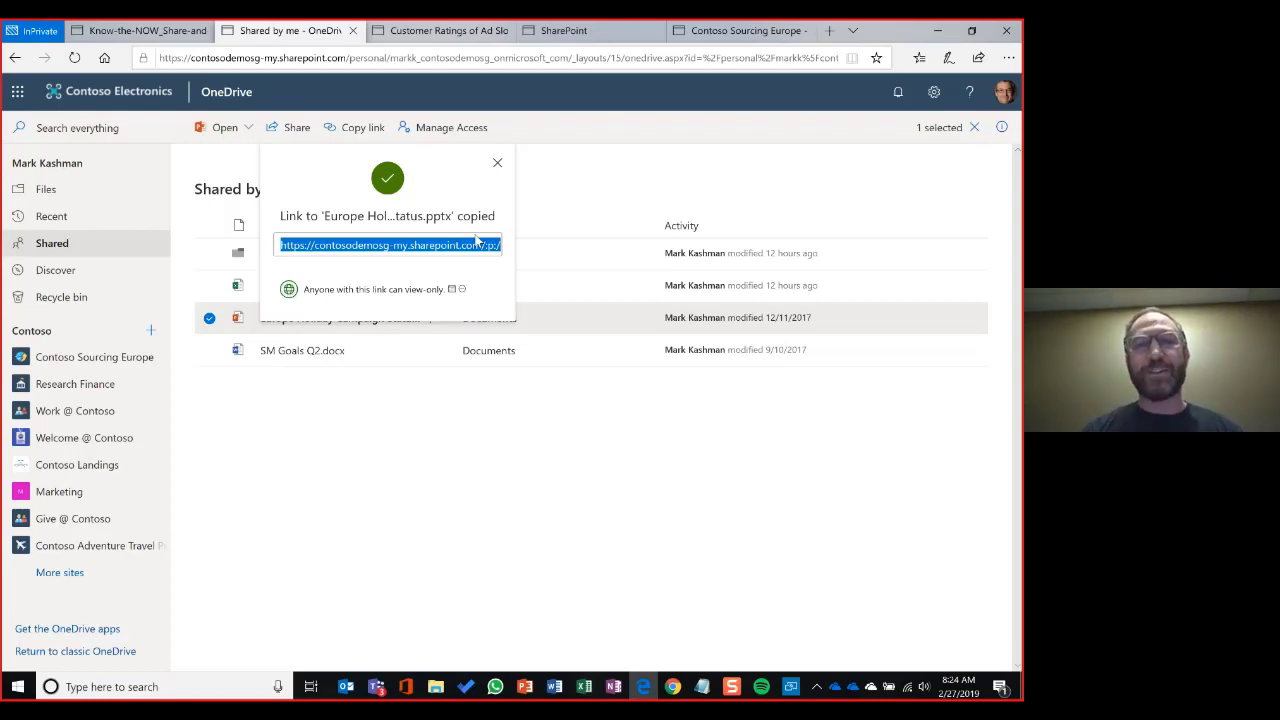
pyautogui.click(495, 163)
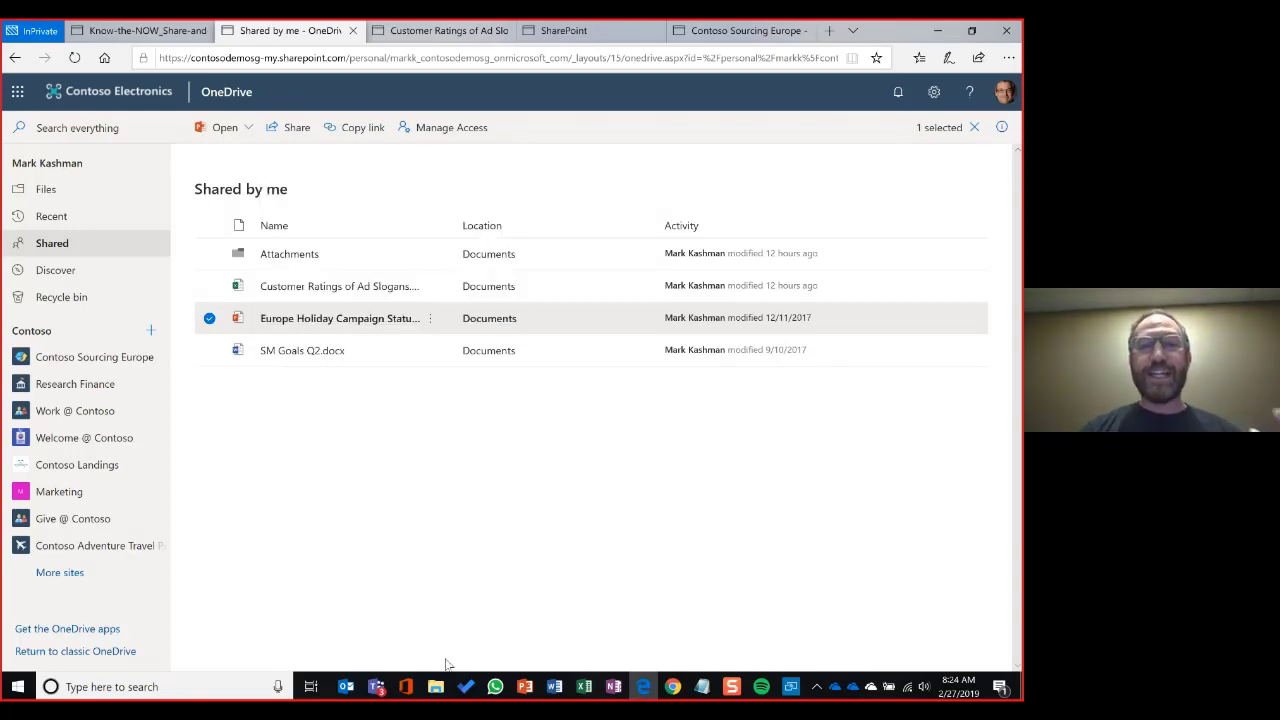
# Switch to the OneDrive - Contoso folder in File Explorer, maximize it, and set Sales_Analysis.xlsx to always stay on this device.
pyautogui.click(437, 628)
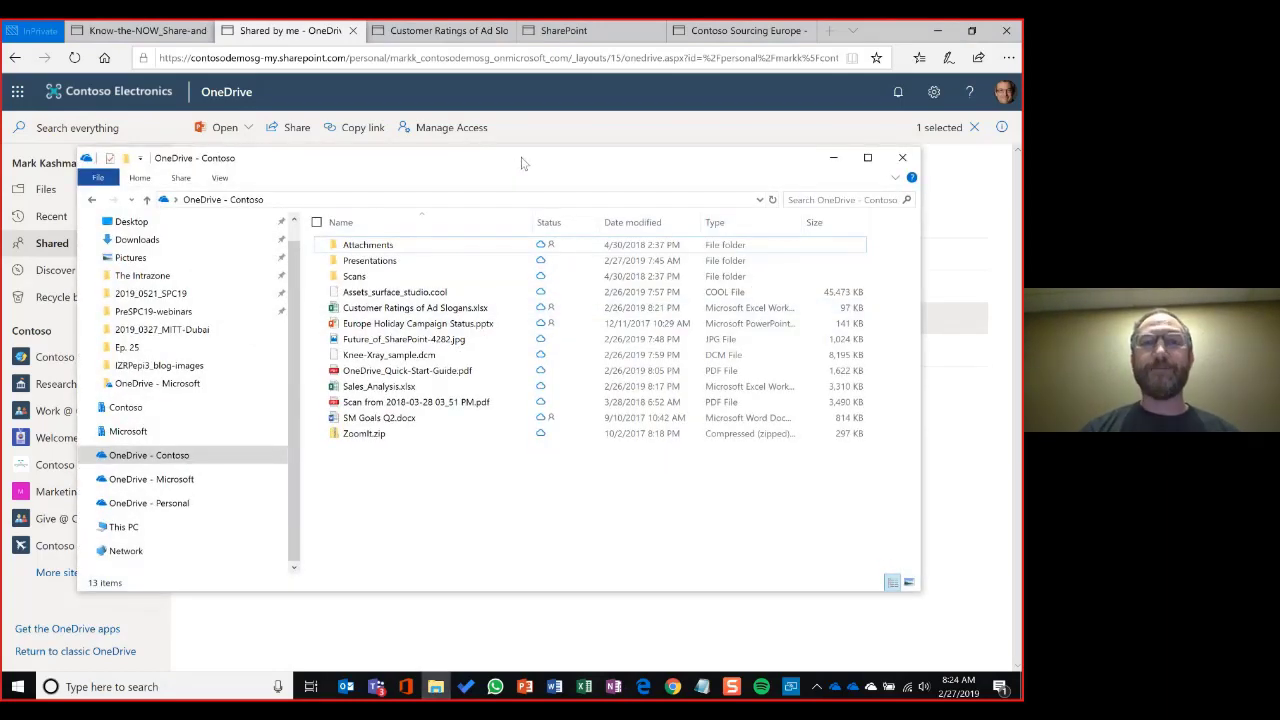
pyautogui.doubleClick(520, 163)
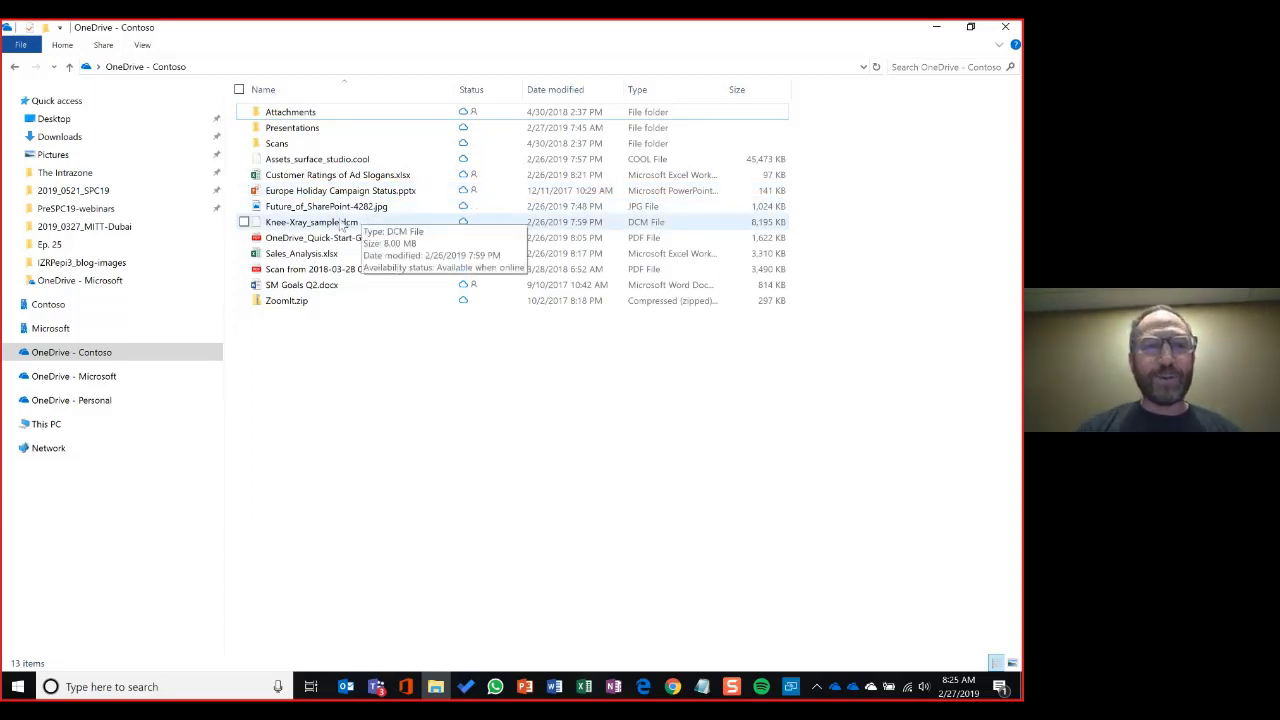
pyautogui.click(325, 256)
pyautogui.rightClick(328, 256)
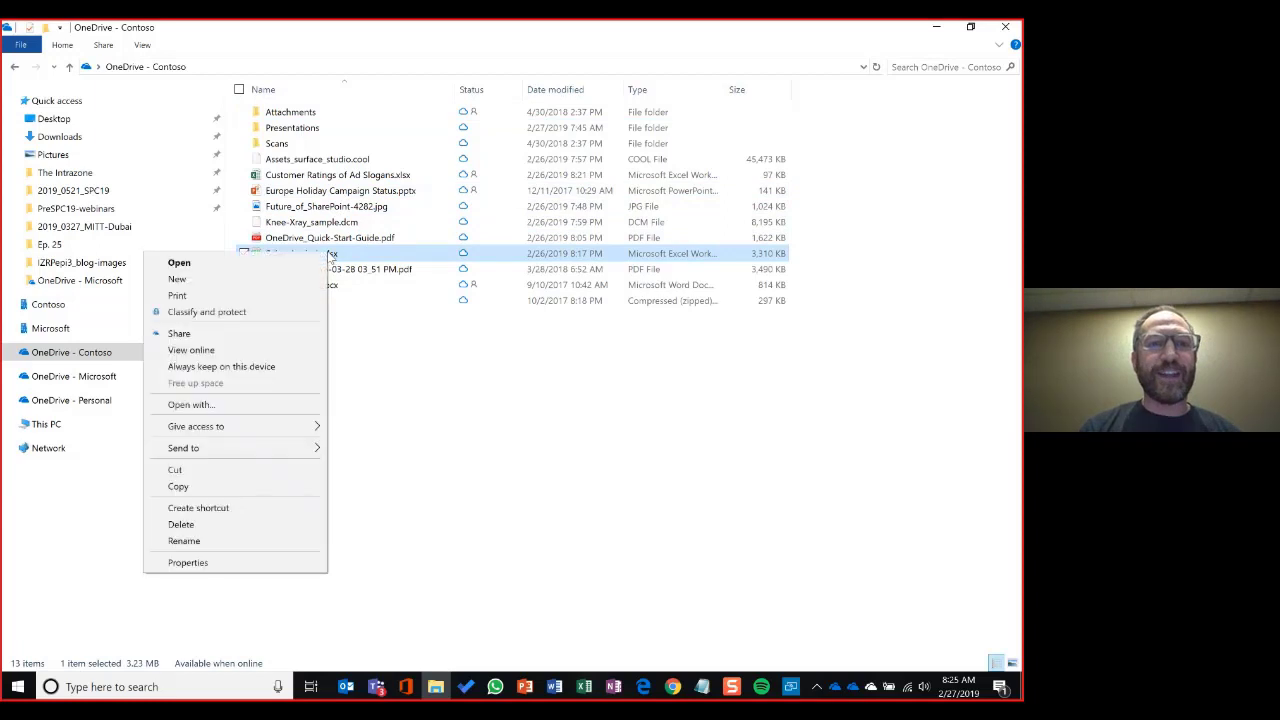
pyautogui.click(265, 370)
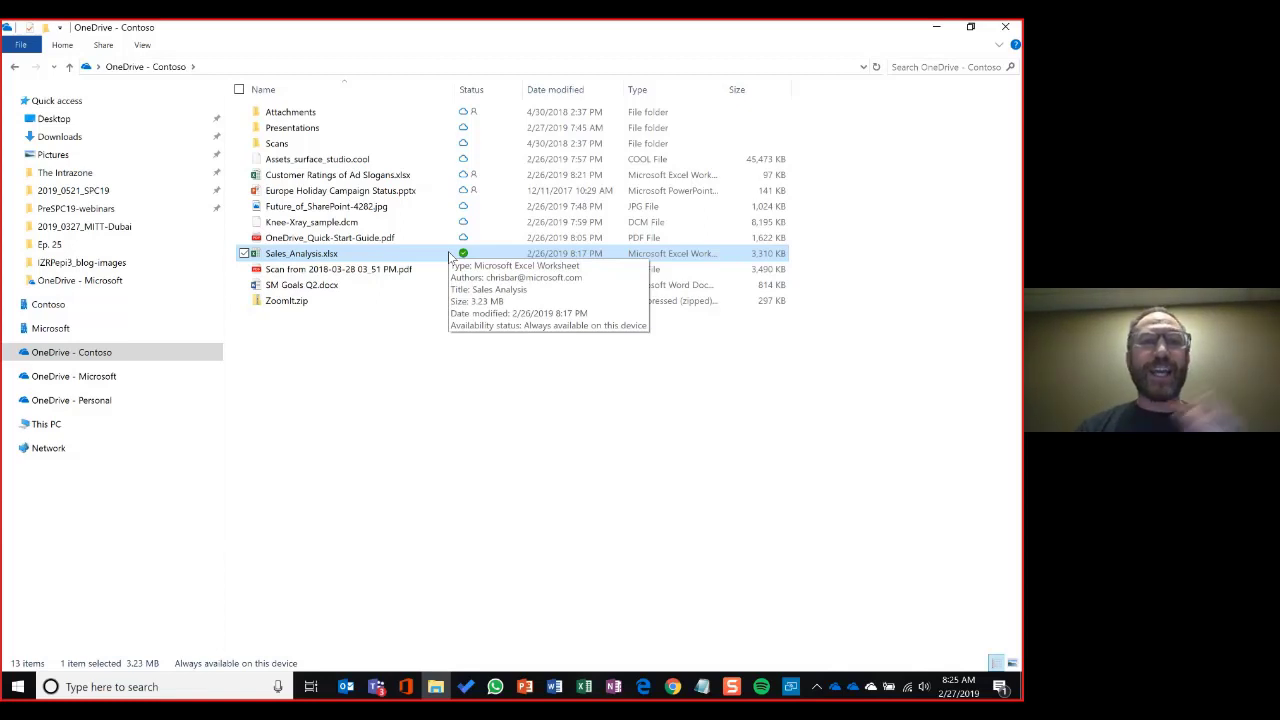
# Set the Presentations folder to always be kept on this device.
pyautogui.click(311, 133)
pyautogui.rightClick(310, 132)
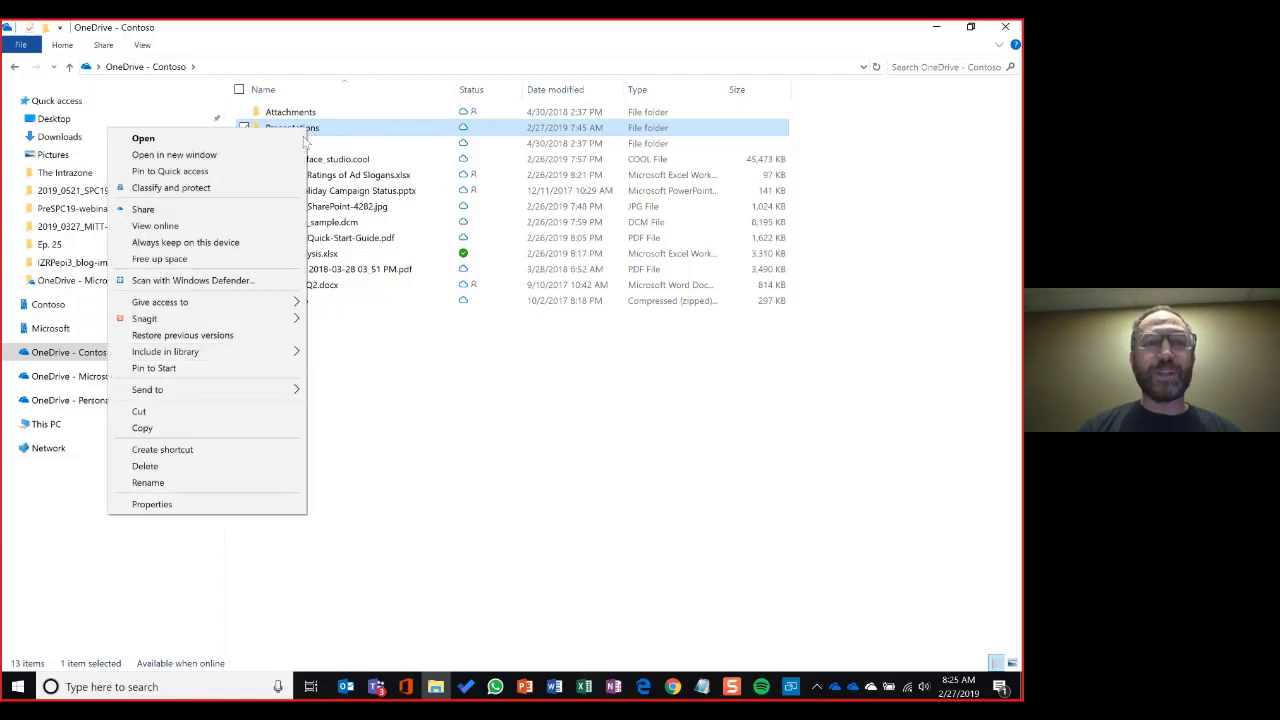
pyautogui.click(232, 243)
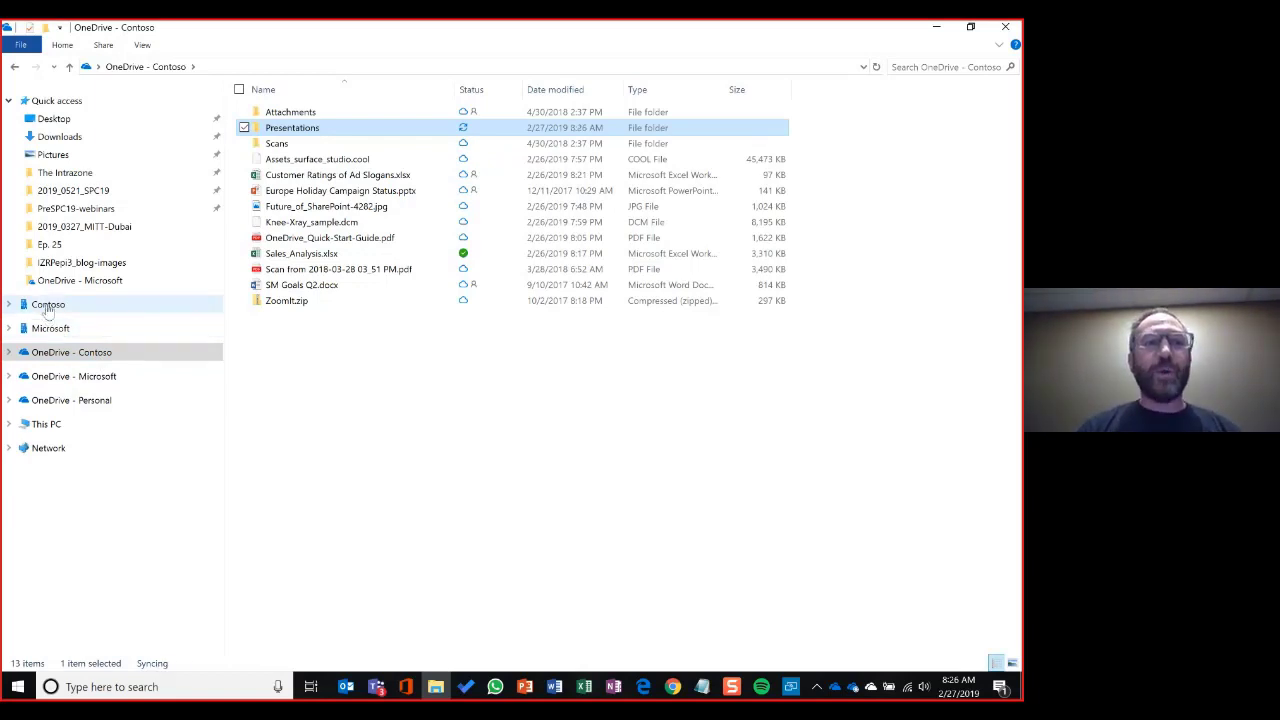
# Examine the sync status of Campaign Results.pptx and Contractor Legal Info.docx in the synced Contoso Sourcing Europe - General folder, and return to the browser.
pyautogui.click(46, 304)
pyautogui.click(10, 305)
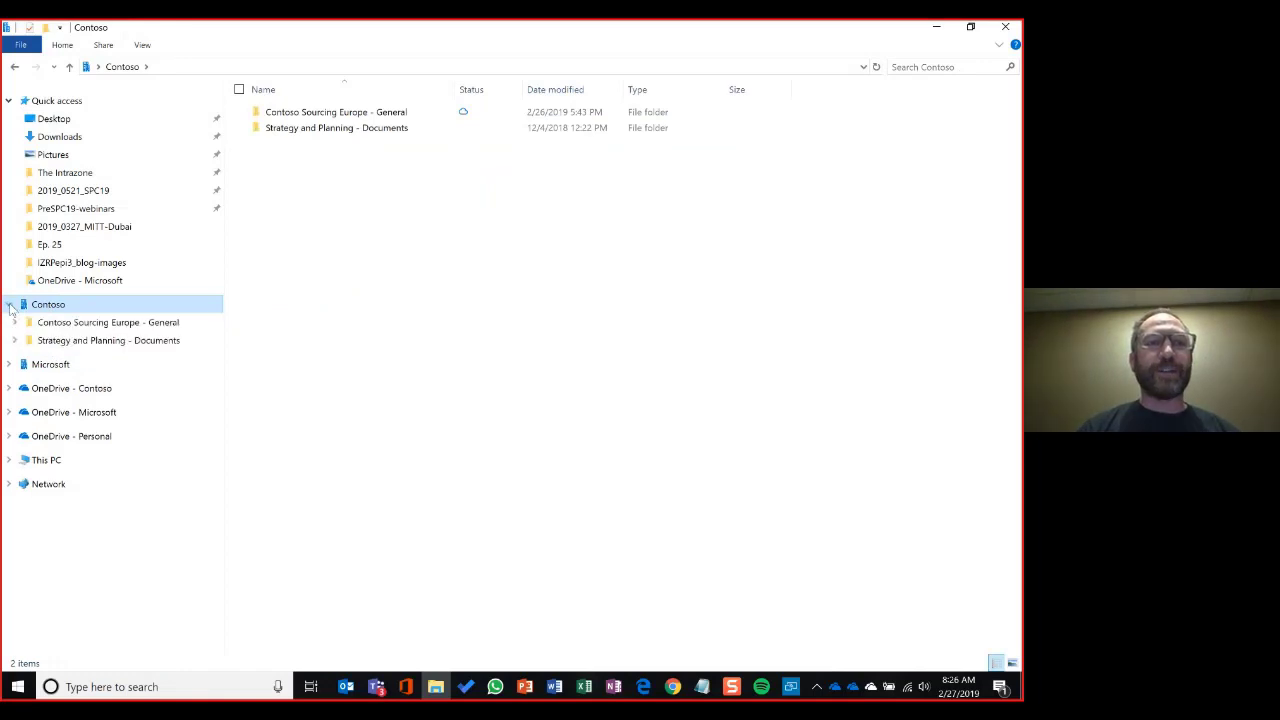
pyautogui.click(70, 323)
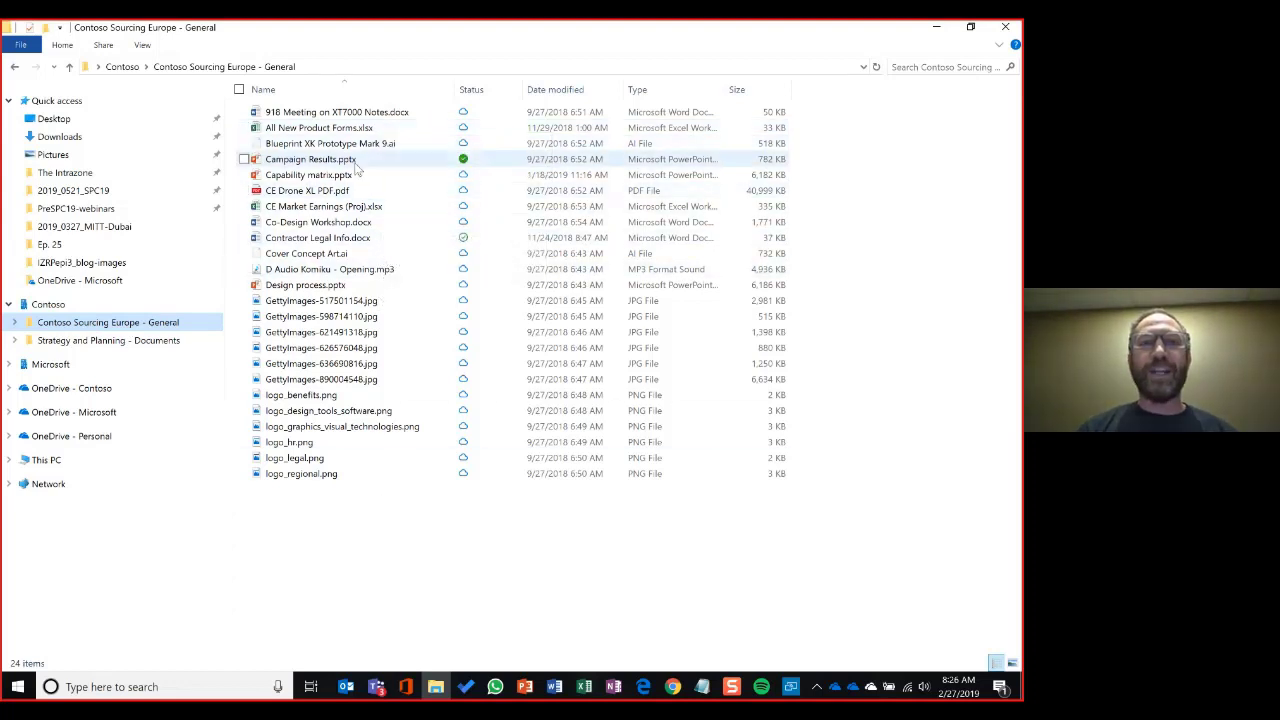
pyautogui.moveTo(346, 165)
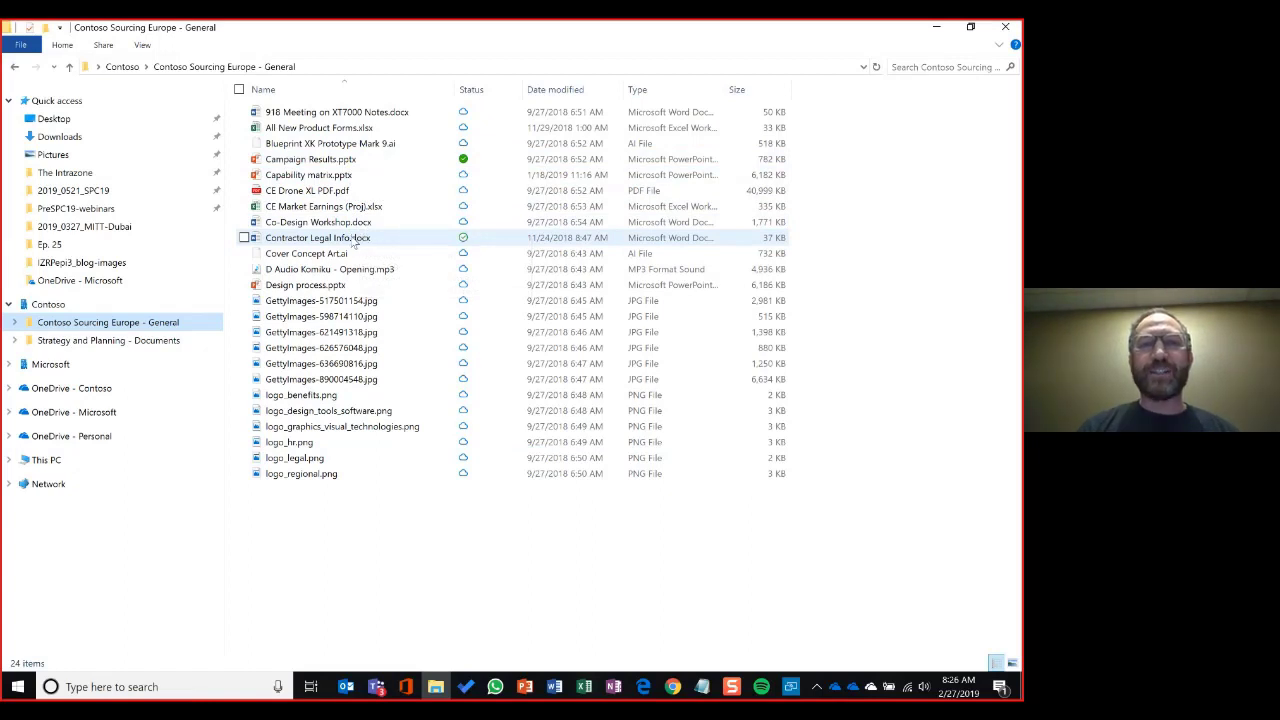
pyautogui.moveTo(352, 240)
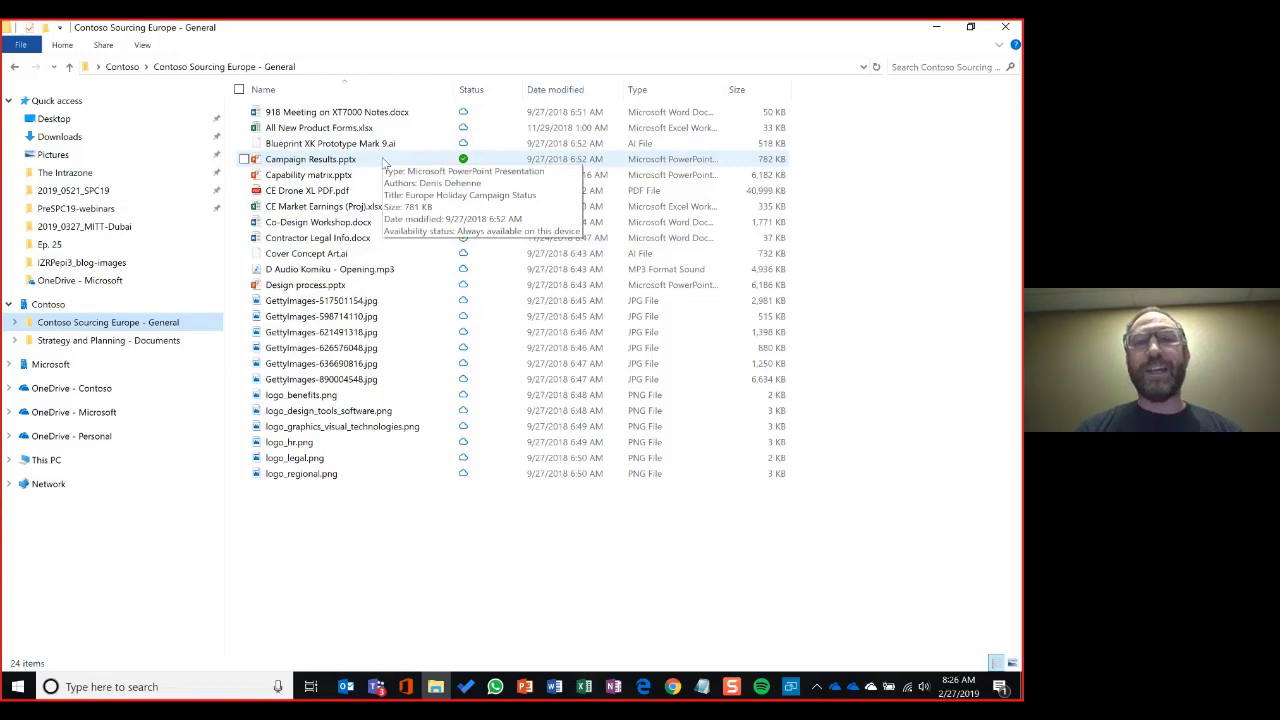
pyautogui.click(936, 34)
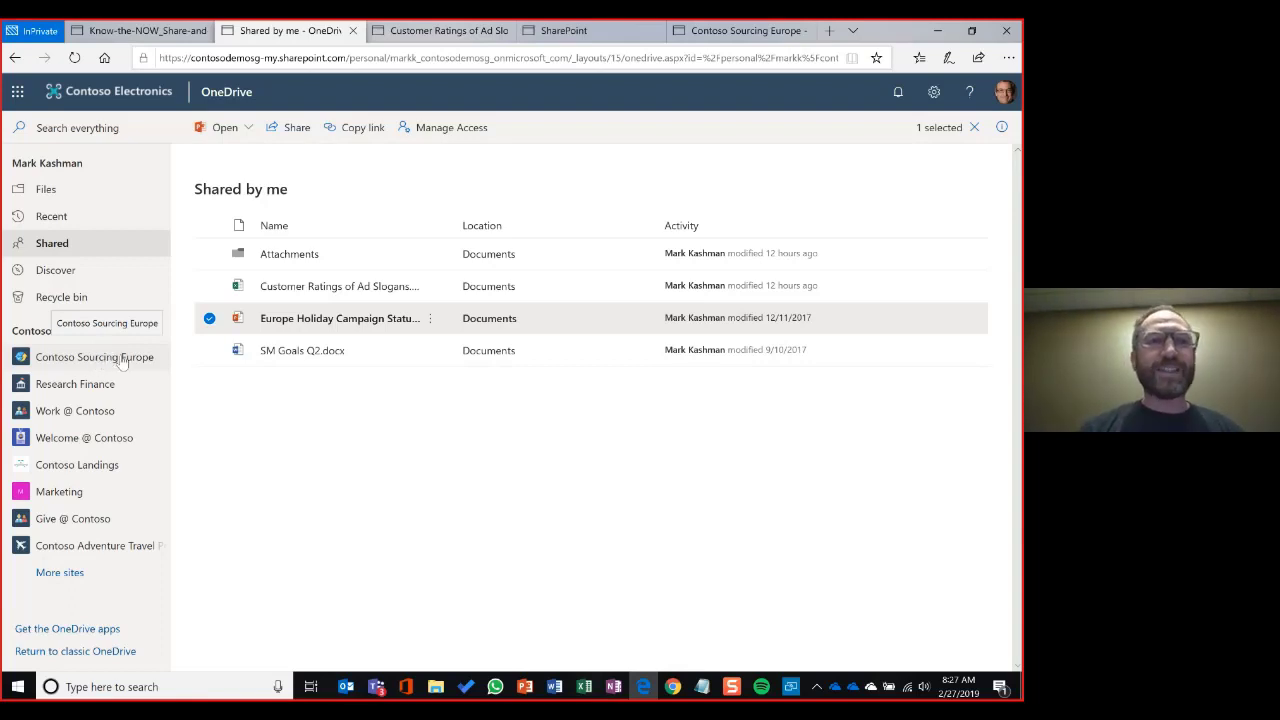
# Browse the relevant items in OneDrive's Discover view and select the Ad Slogans document.
pyautogui.click(55, 272)
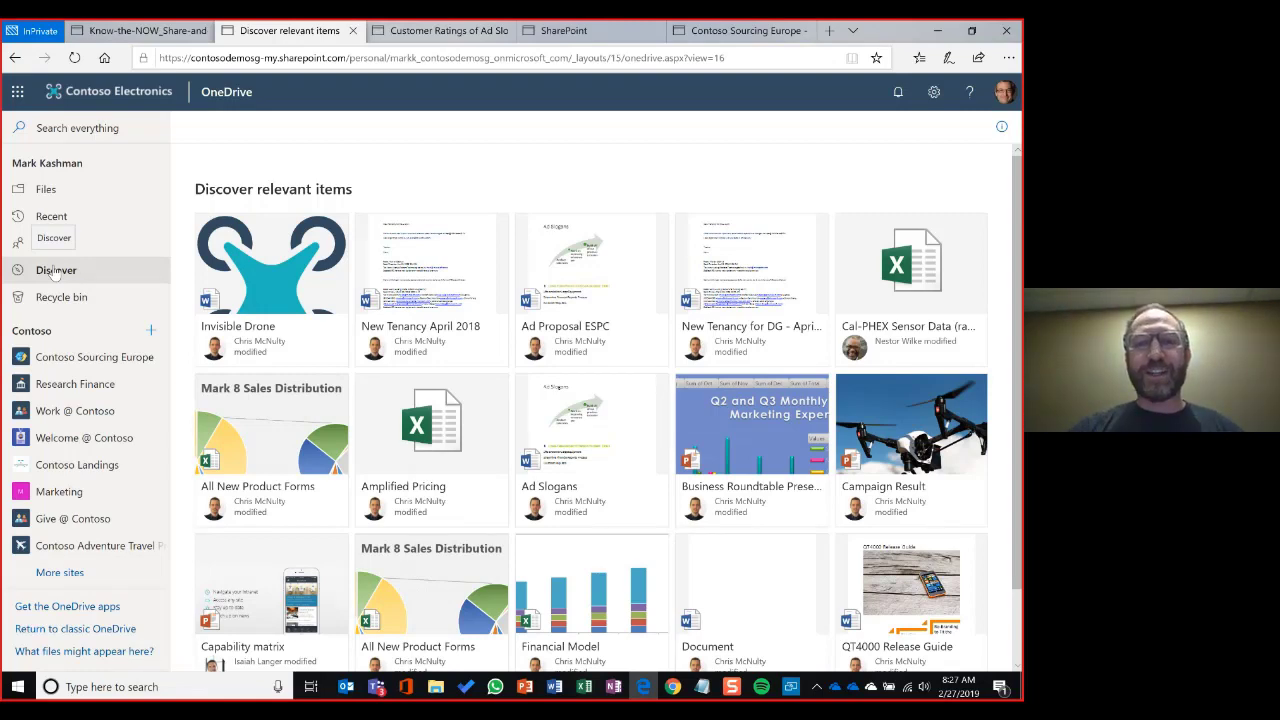
pyautogui.scroll(-2, 560, 400)
pyautogui.click(651, 297)
pyautogui.scroll(2, 651, 297)
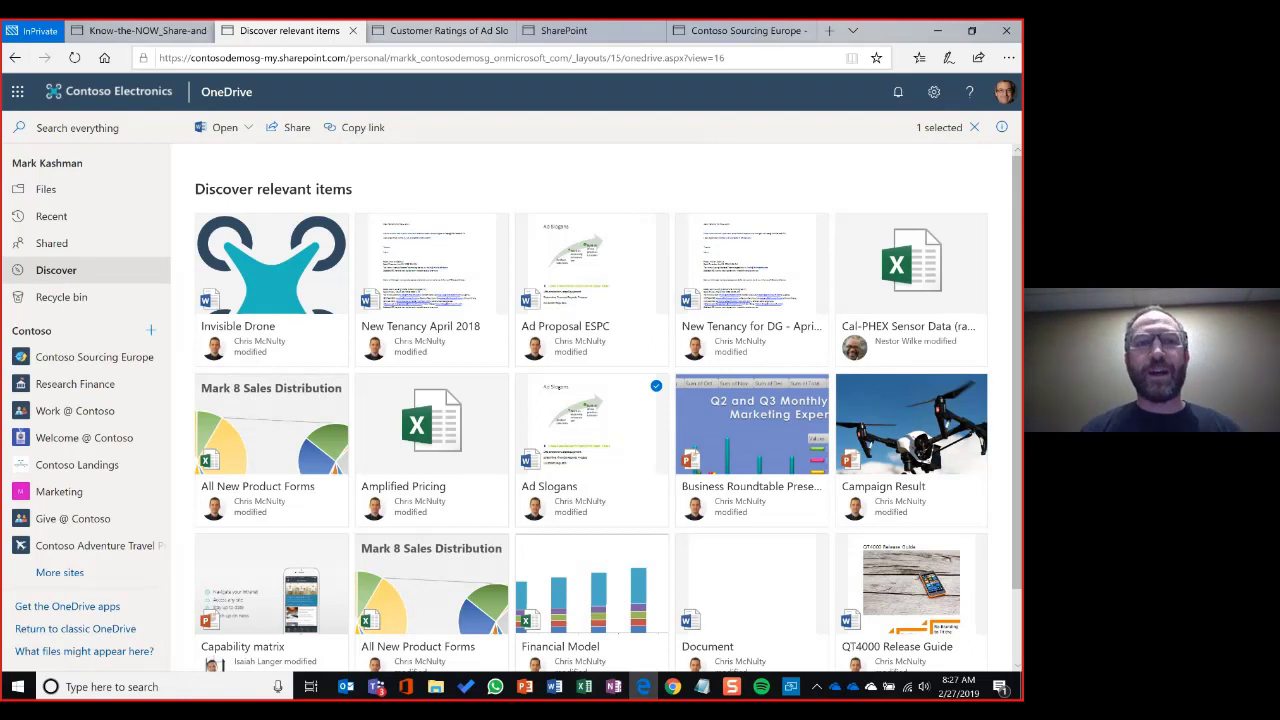
# Switch to SharePoint and start creating a team site with the Contoso Electronics Team Site design.
pyautogui.click(595, 34)
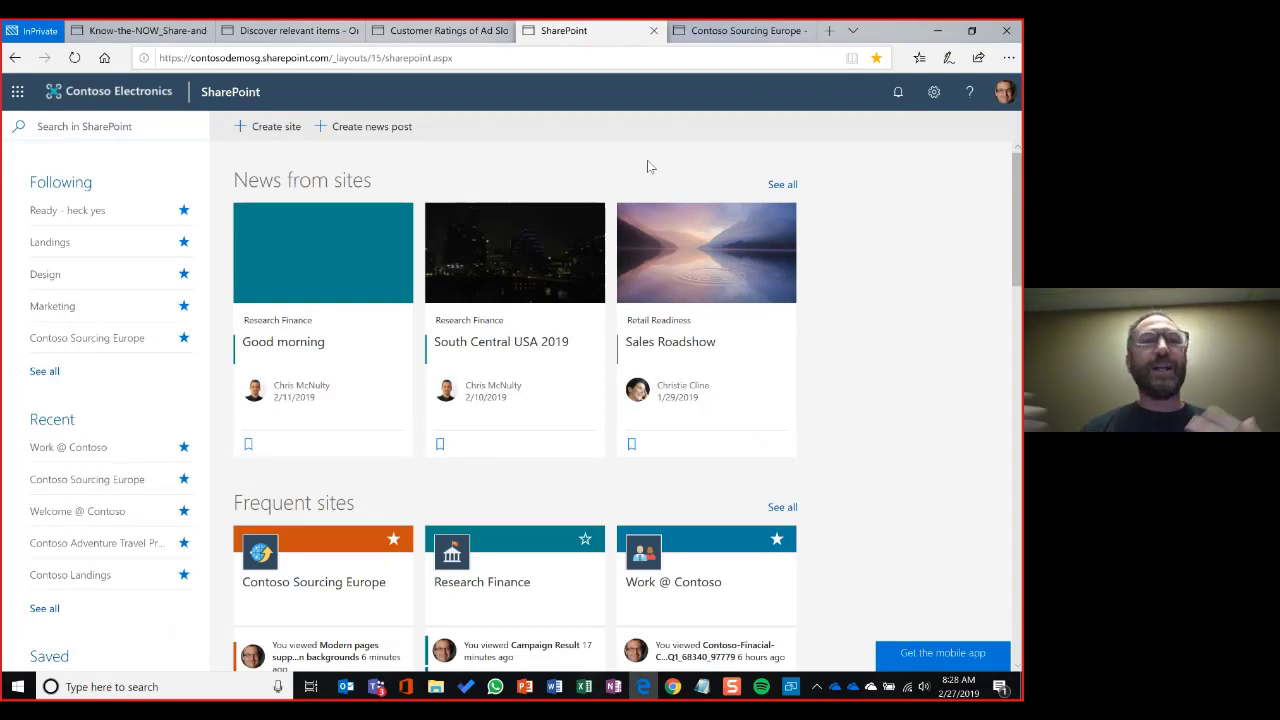
pyautogui.click(257, 128)
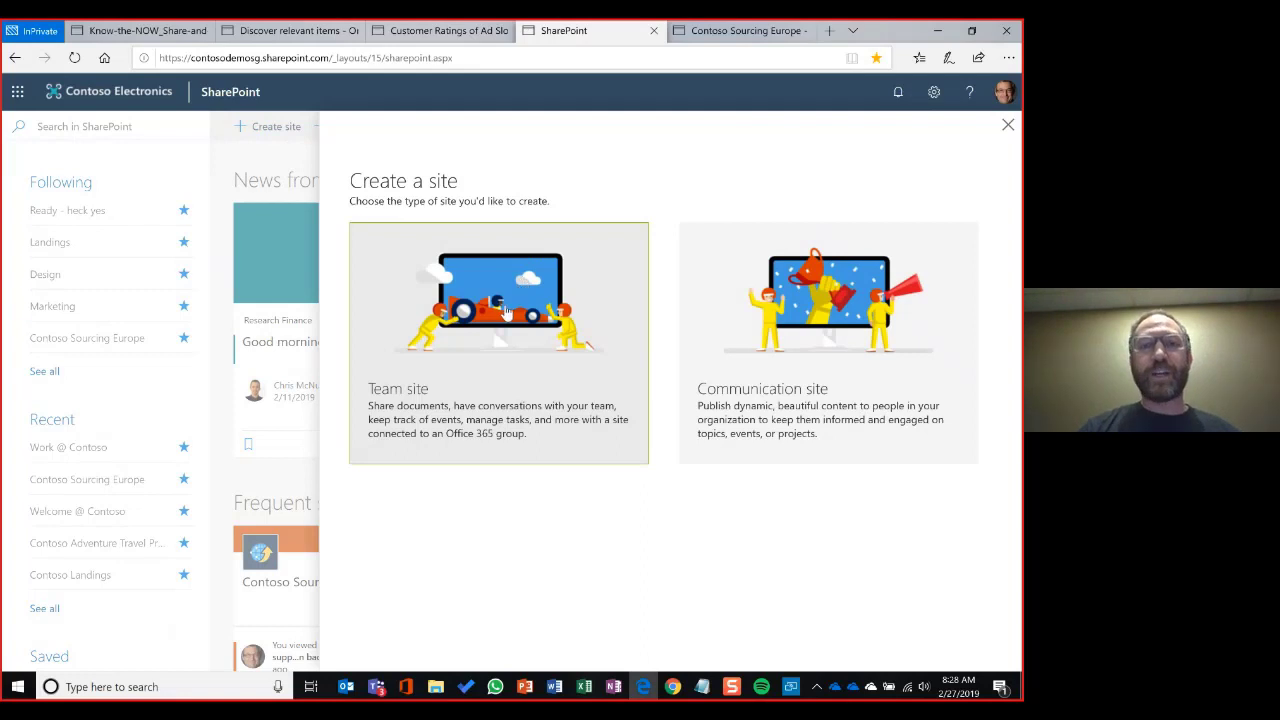
pyautogui.click(505, 305)
pyautogui.click(516, 234)
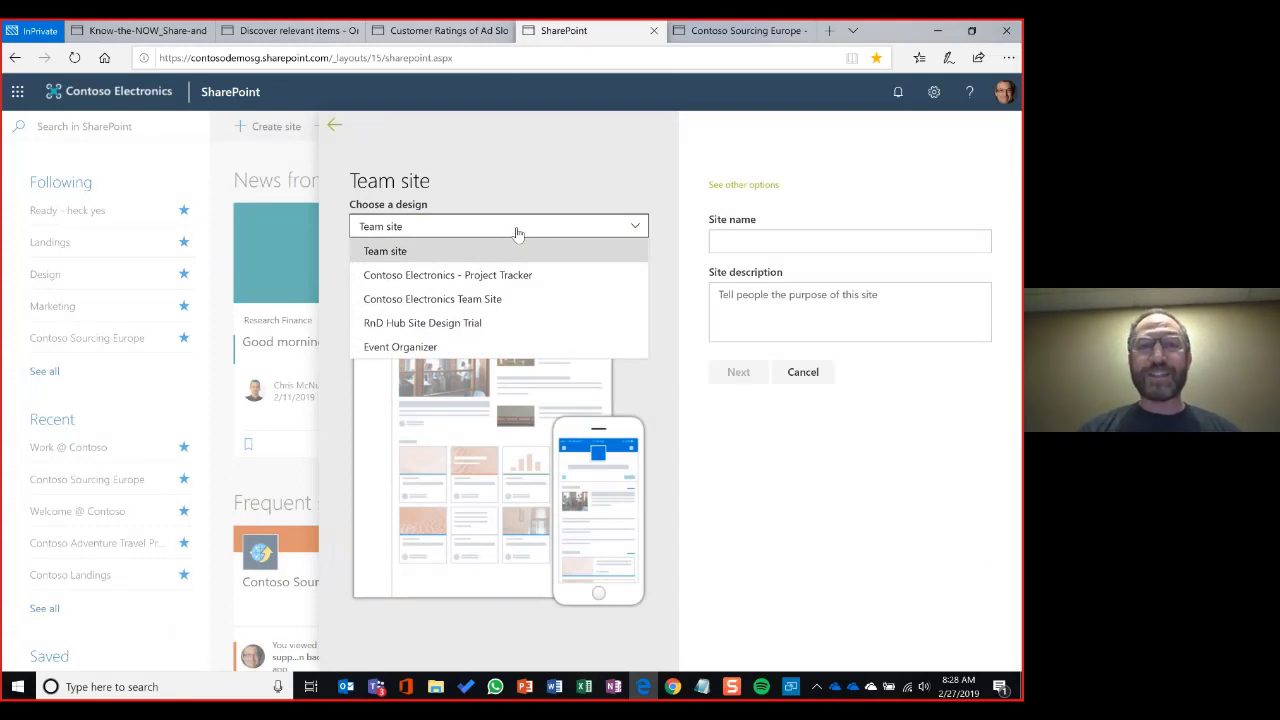
pyautogui.click(422, 301)
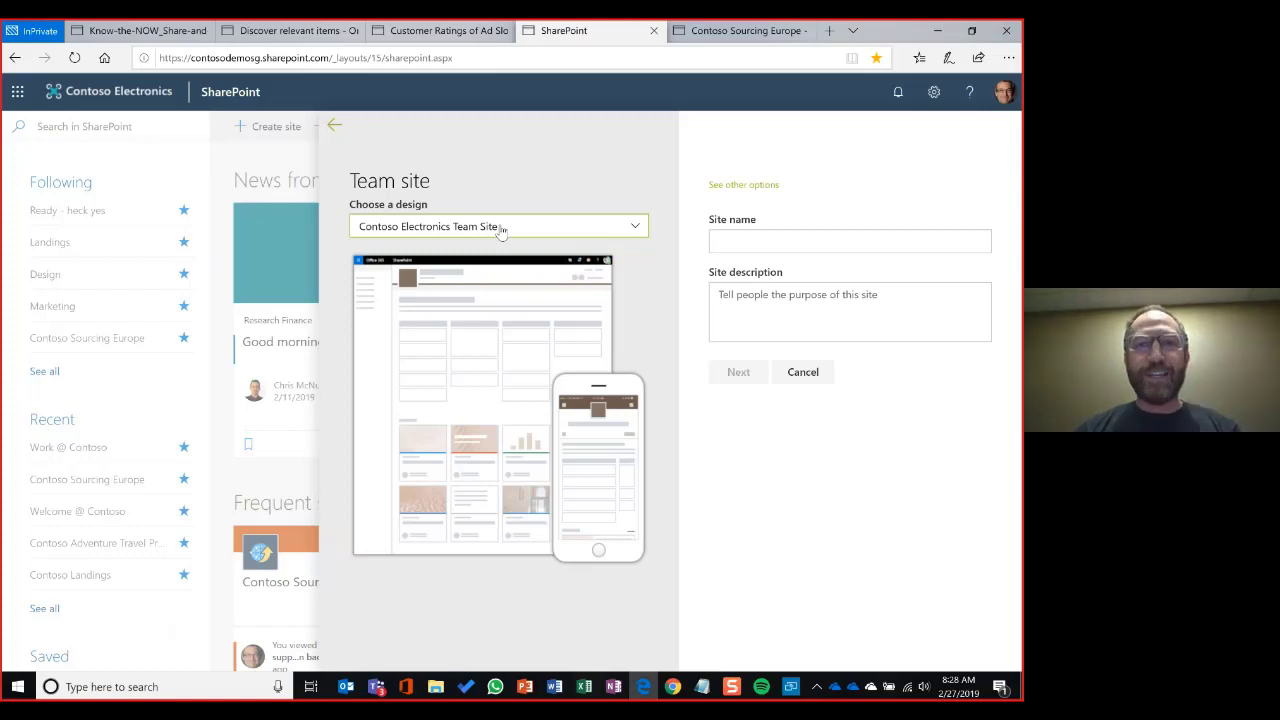
# Name the new team site "SPC19 Share and work together".
pyautogui.click(758, 239)
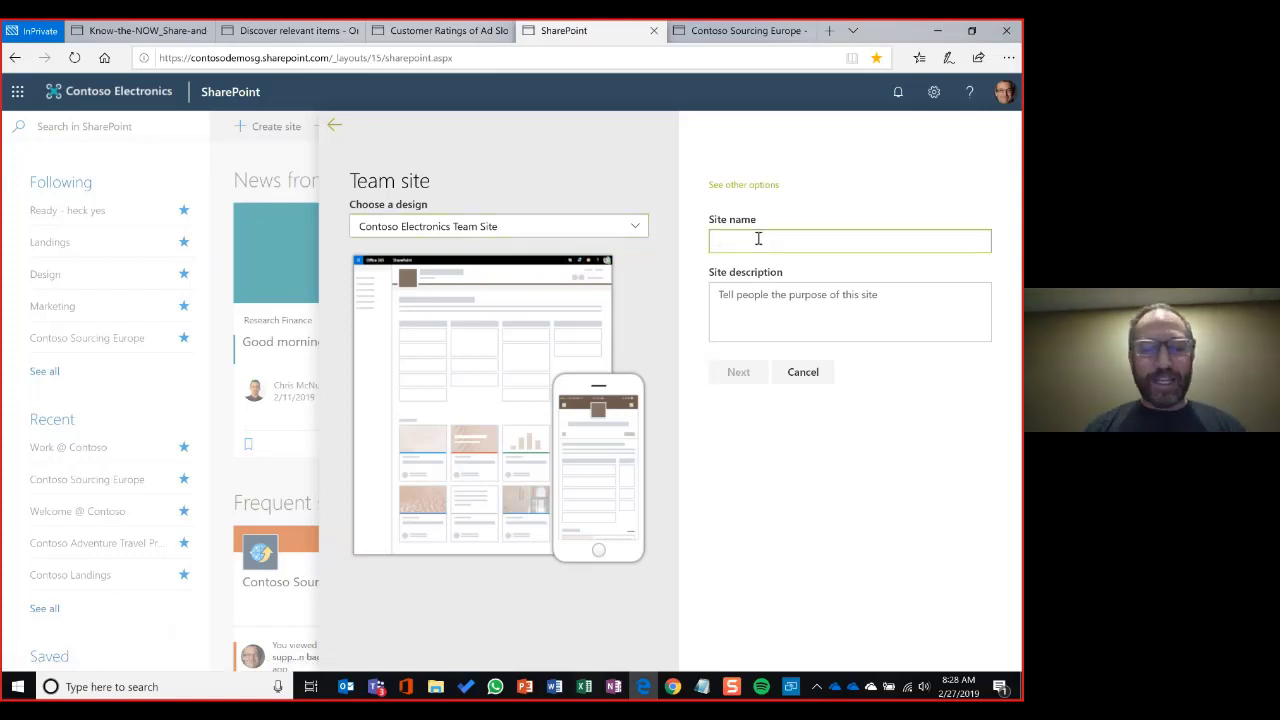
pyautogui.write('SPC19')
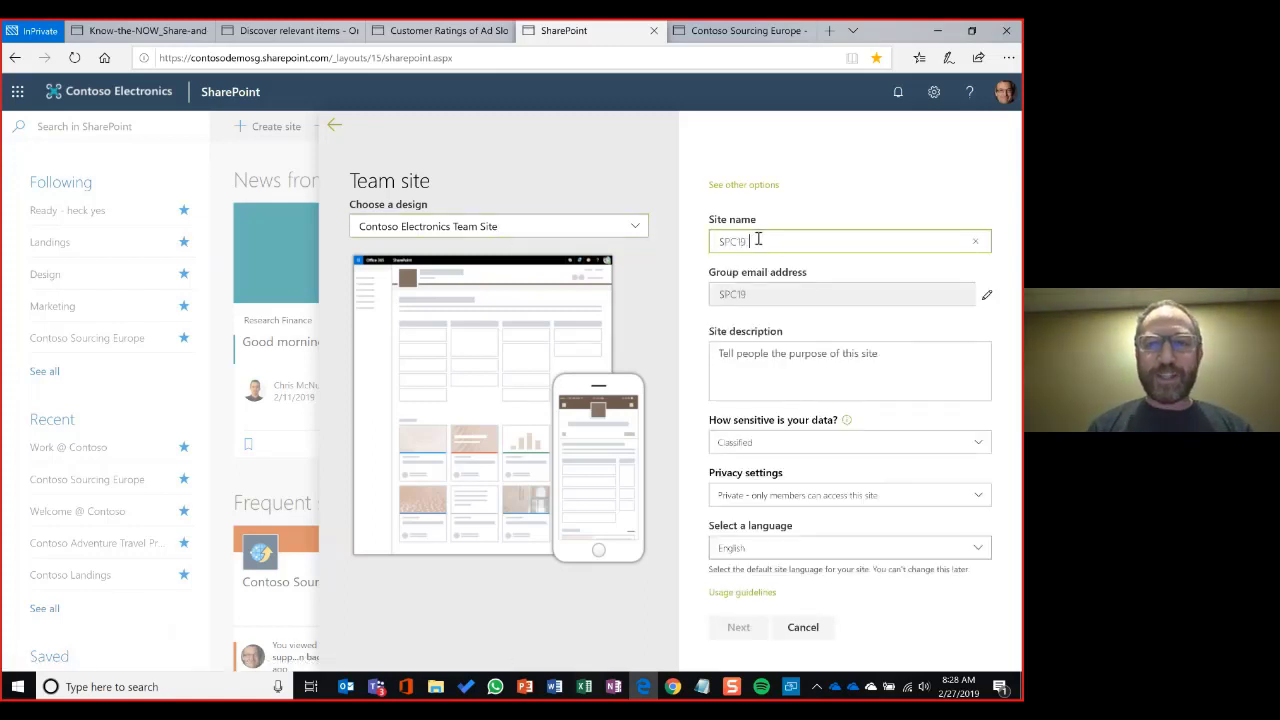
pyautogui.write(' Share and wor')
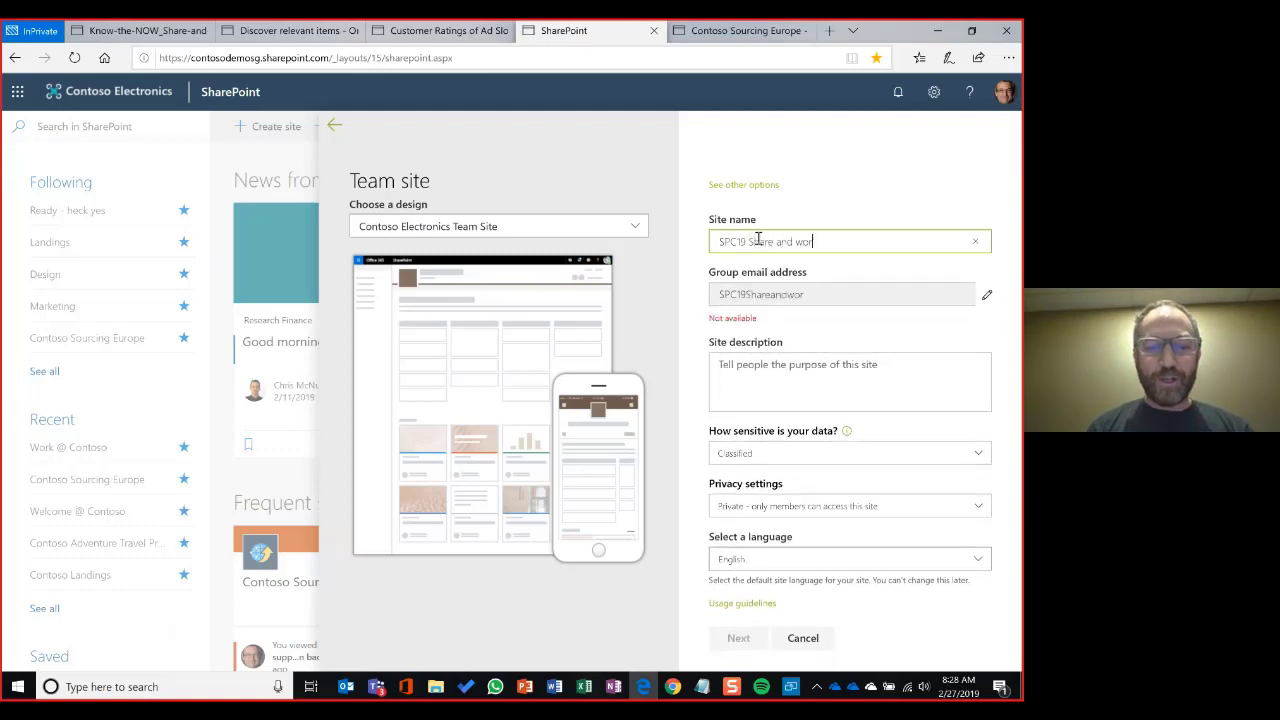
pyautogui.write('k togerther')
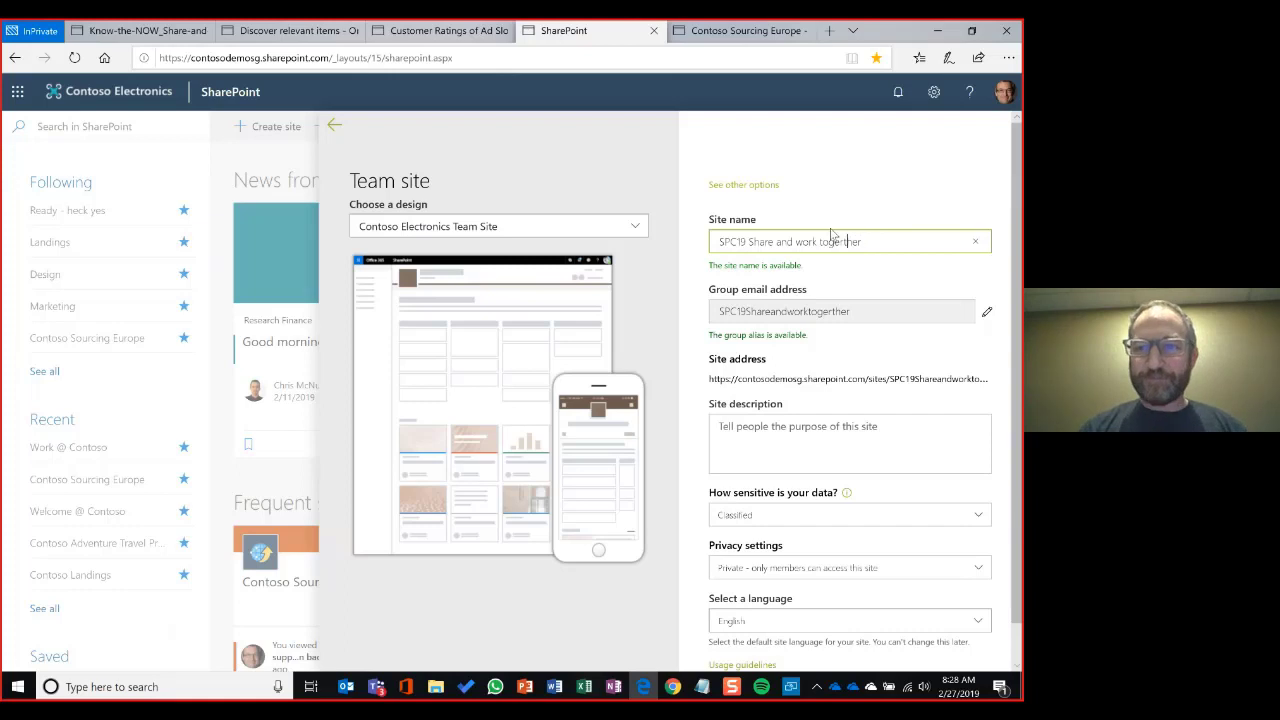
pyautogui.click(849, 241)
pyautogui.press('BackSpace')
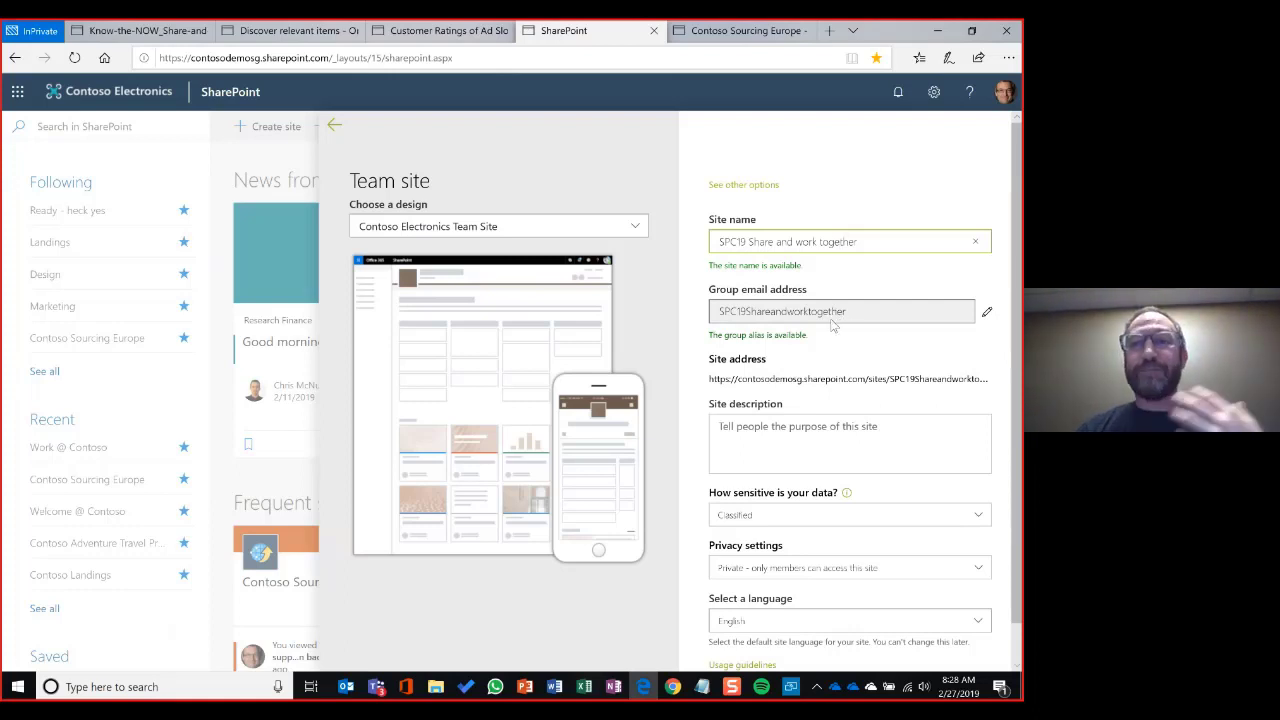
# Set the site's data sensitivity to General Purpose and its privacy to Public, and continue to adding group members.
pyautogui.scroll(-2, 830, 455)
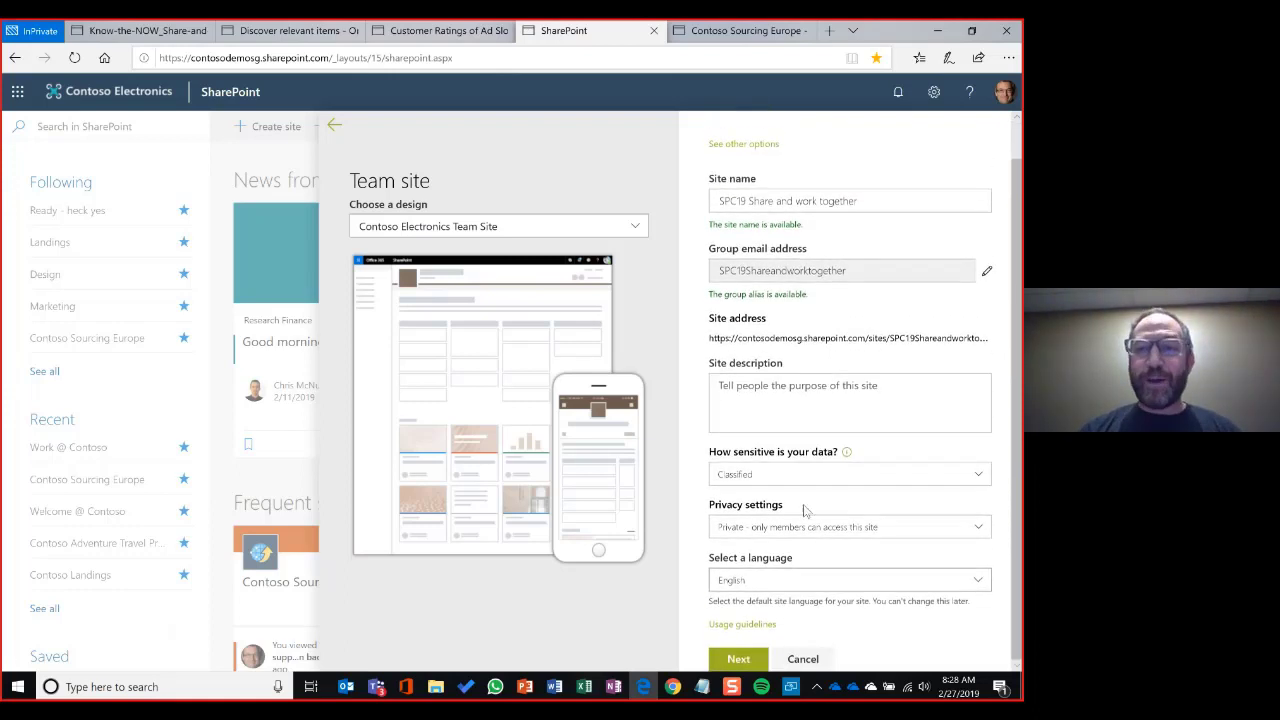
pyautogui.click(835, 472)
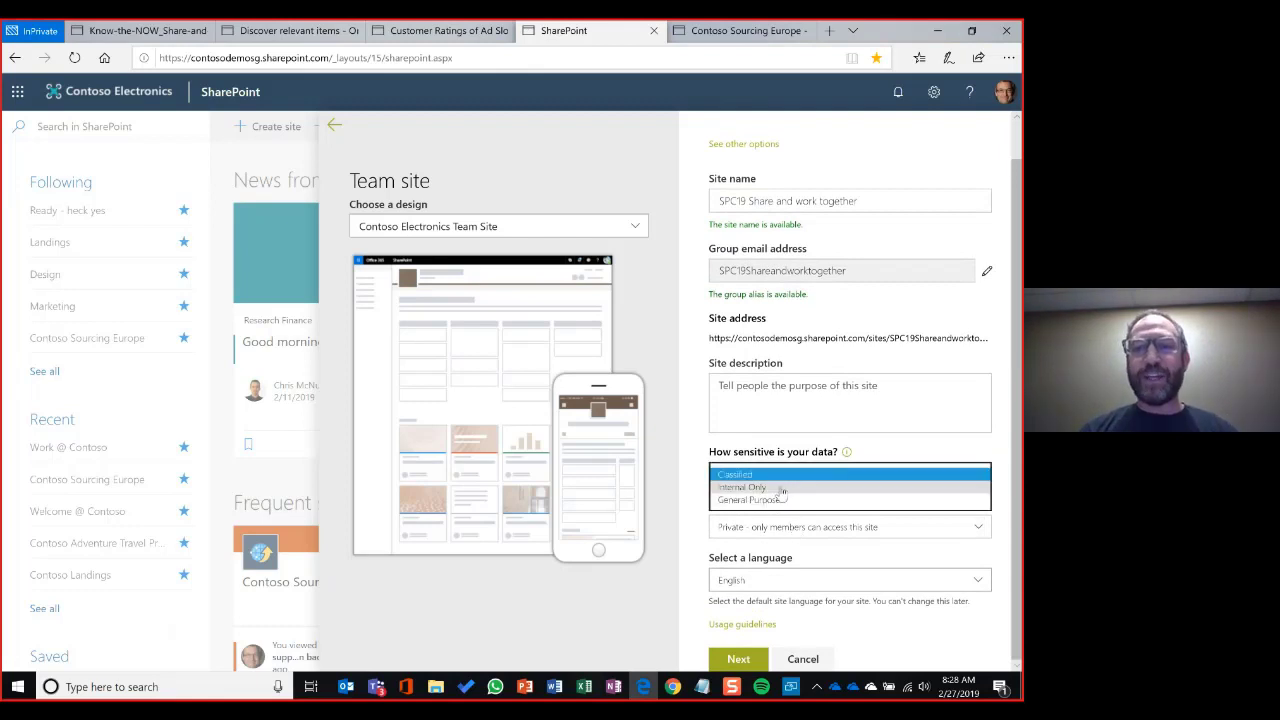
pyautogui.click(775, 500)
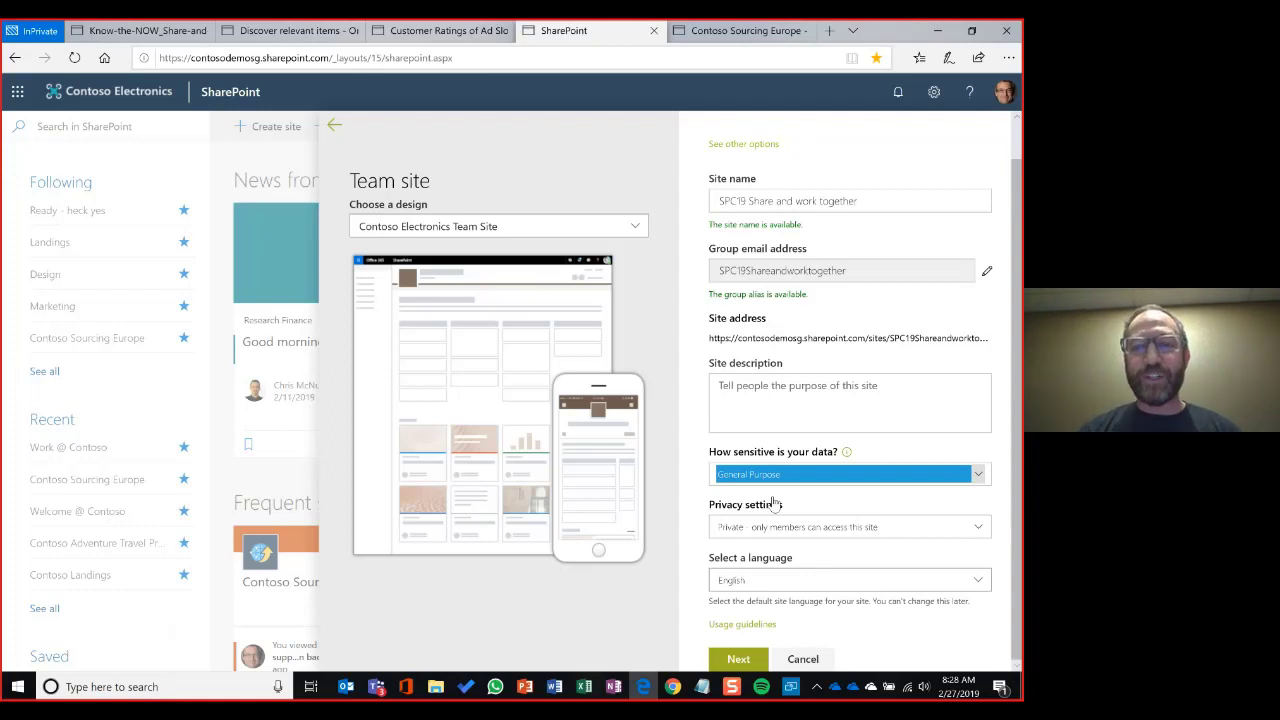
pyautogui.click(795, 530)
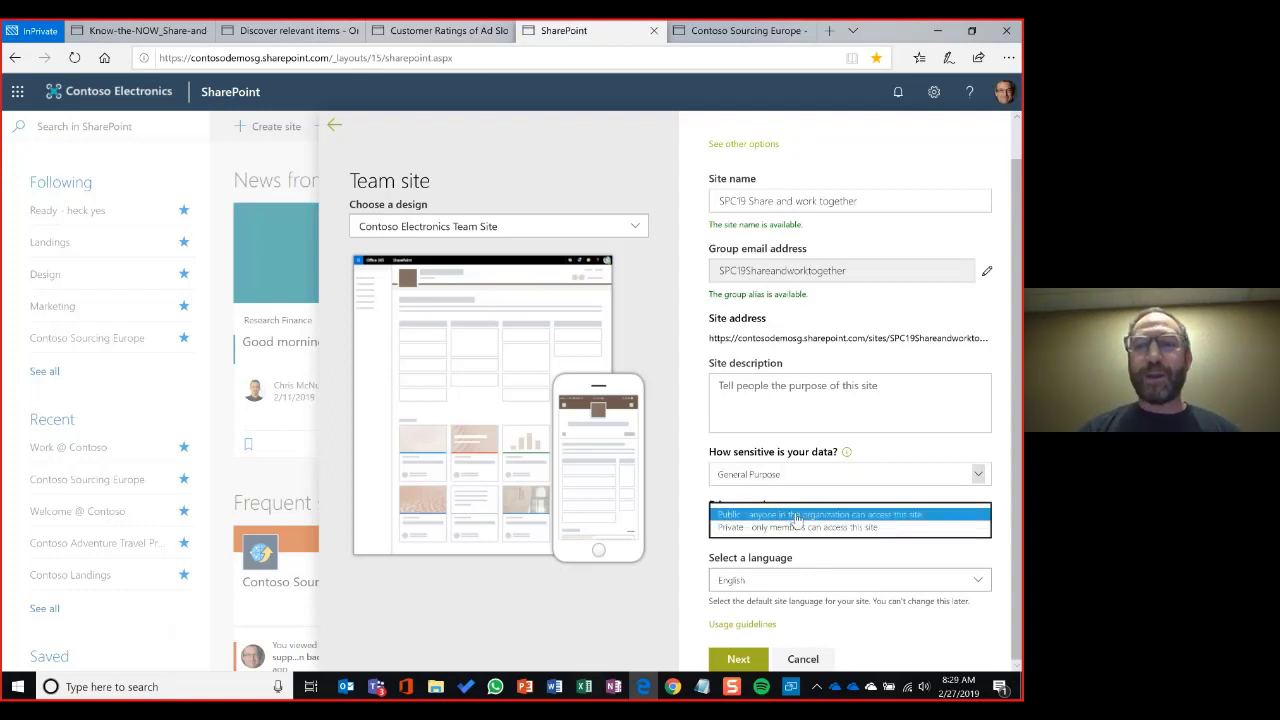
pyautogui.click(796, 516)
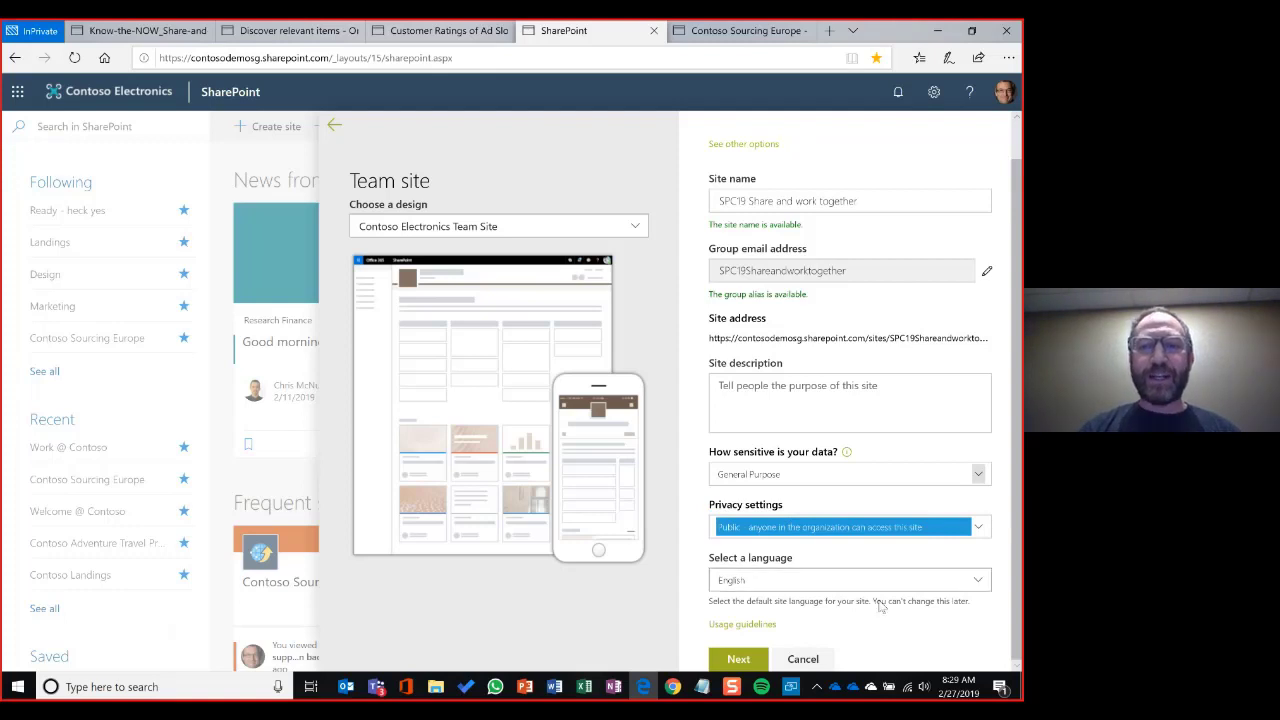
pyautogui.click(738, 661)
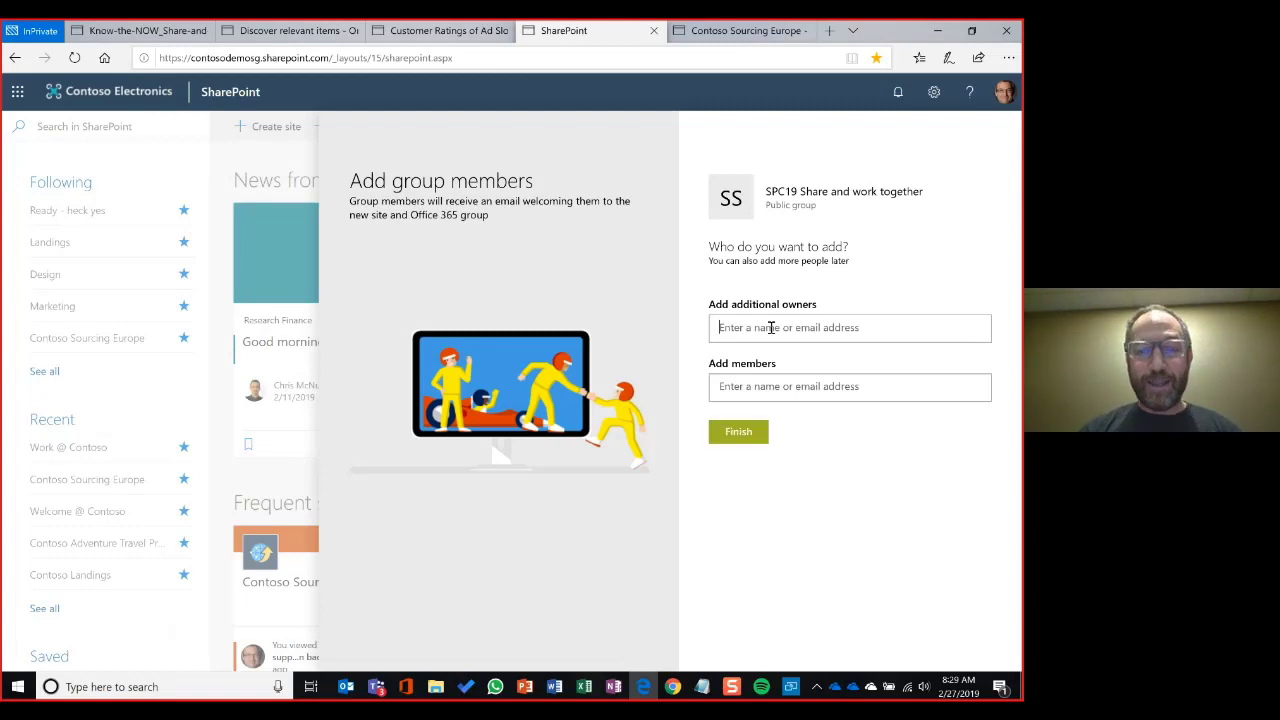
# Add one colleague as an additional owner and another as a member of the new site's group.
pyautogui.write('tejas')
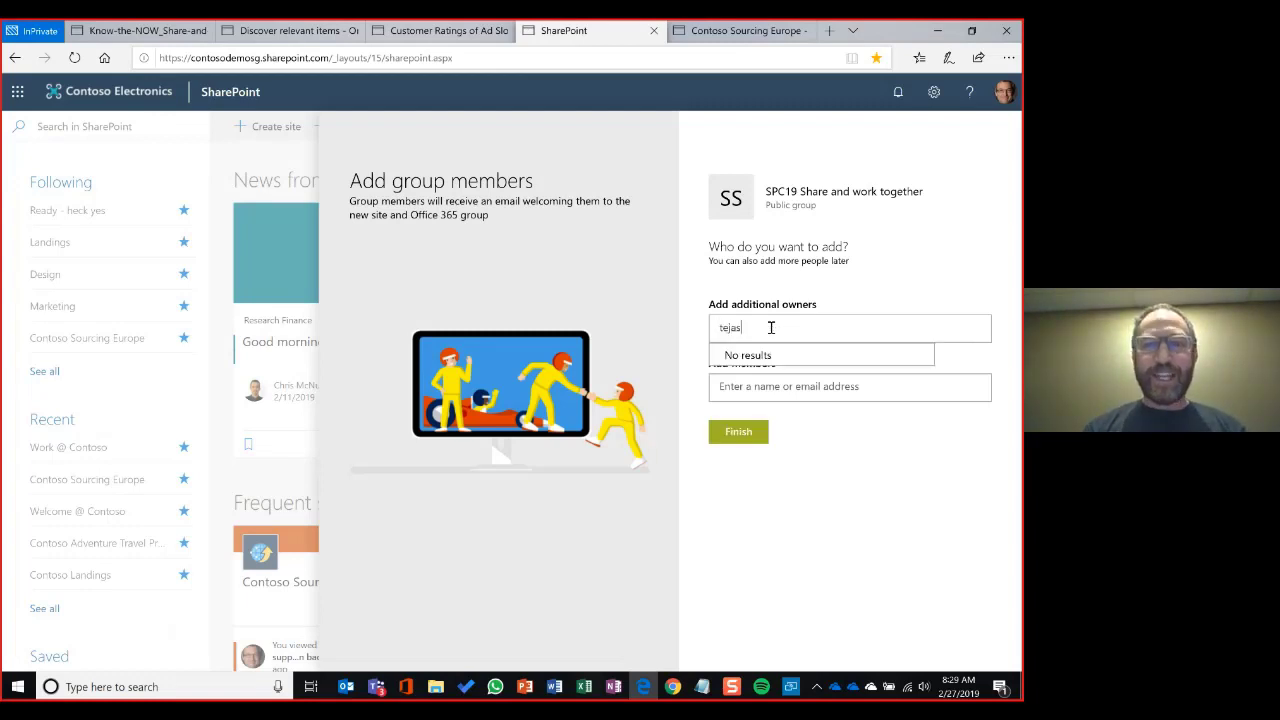
pyautogui.press('BackSpace')
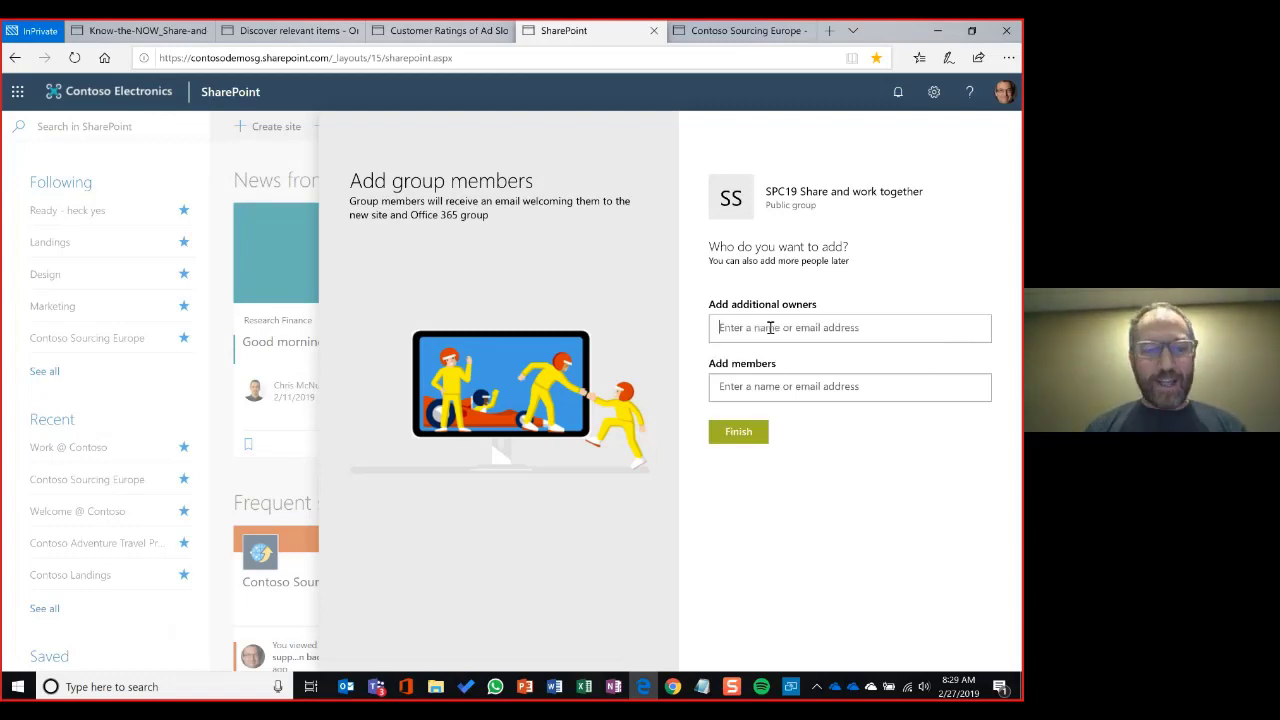
pyautogui.write('adam')
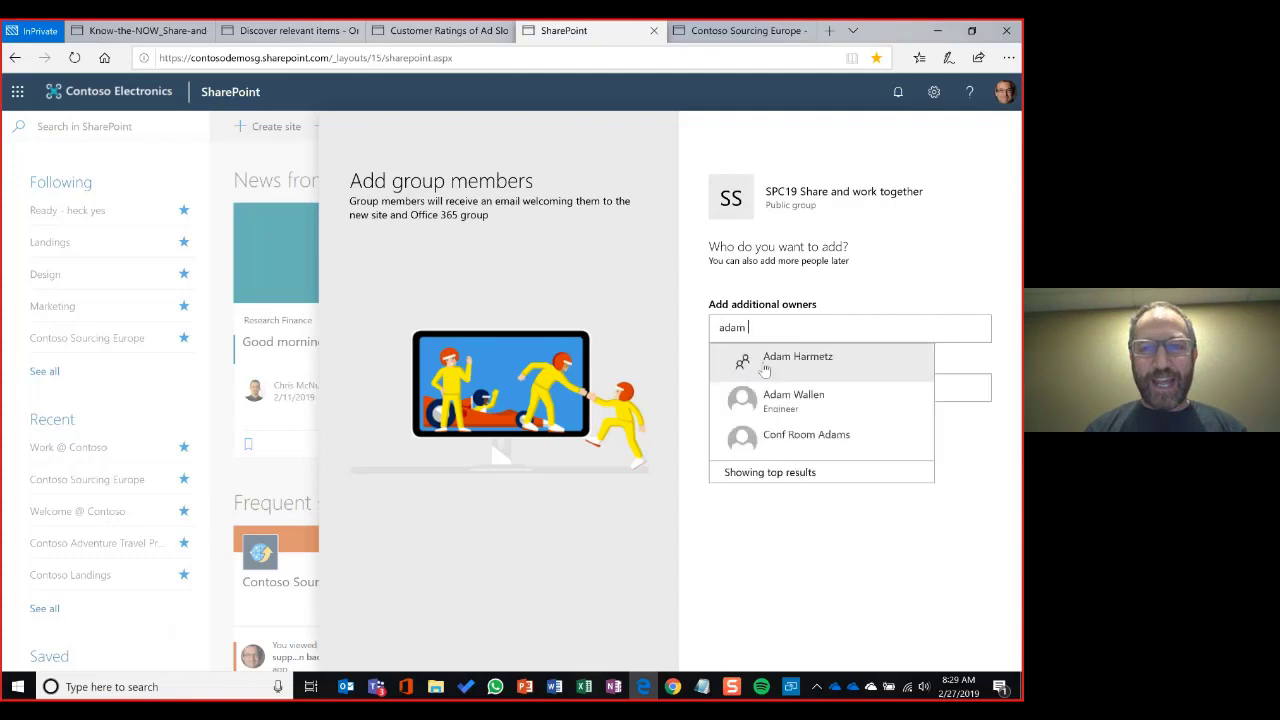
pyautogui.click(768, 364)
pyautogui.write('isai')
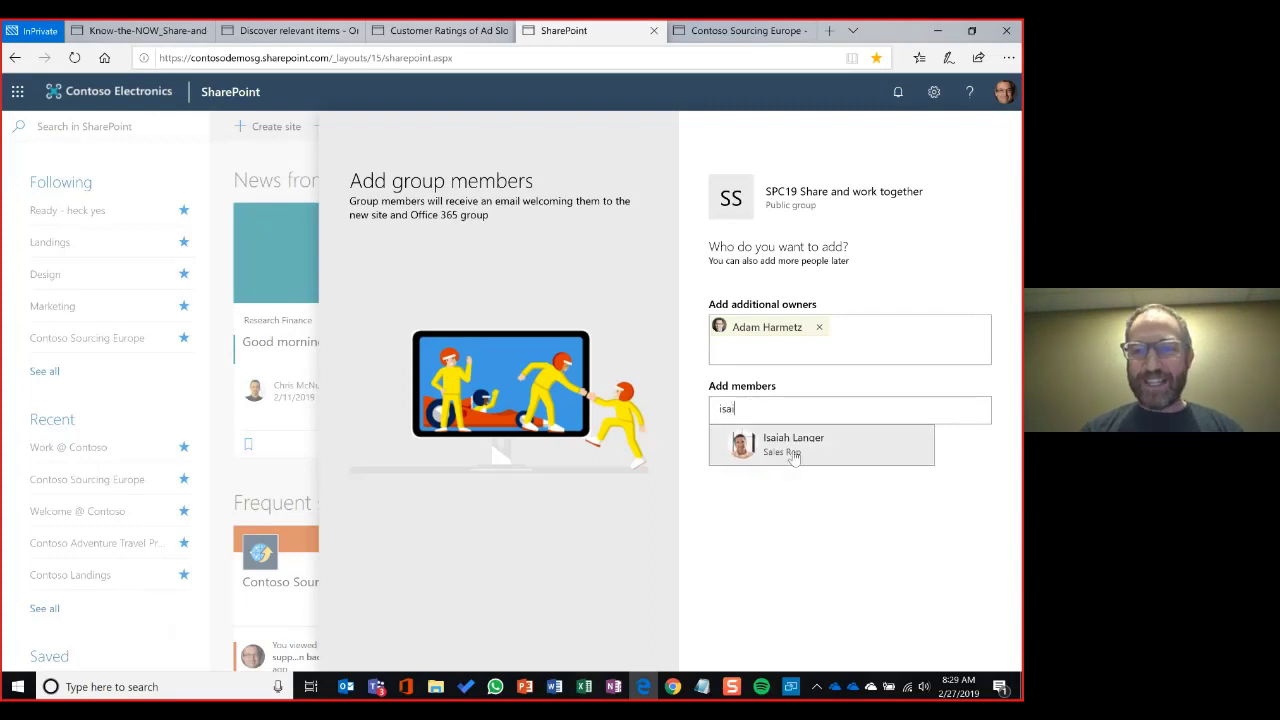
pyautogui.click(775, 445)
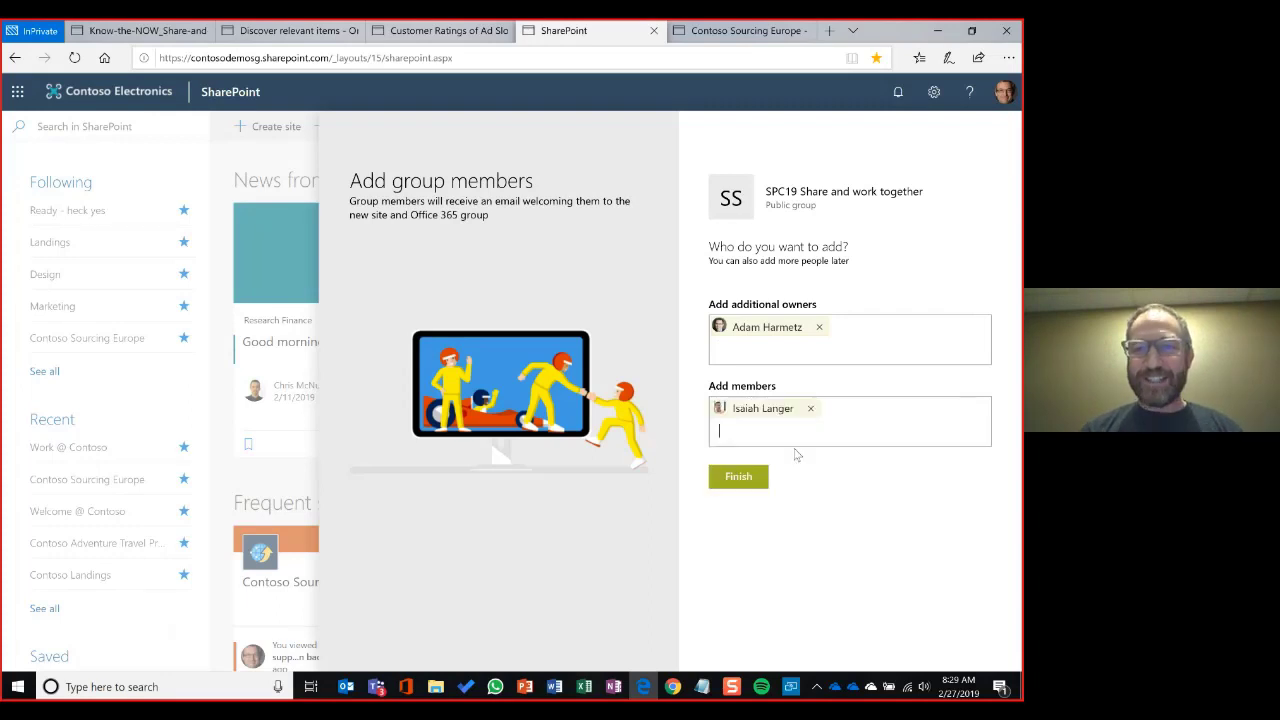
# Finish creating the team site and refresh it to load the applied site design.
pyautogui.click(737, 481)
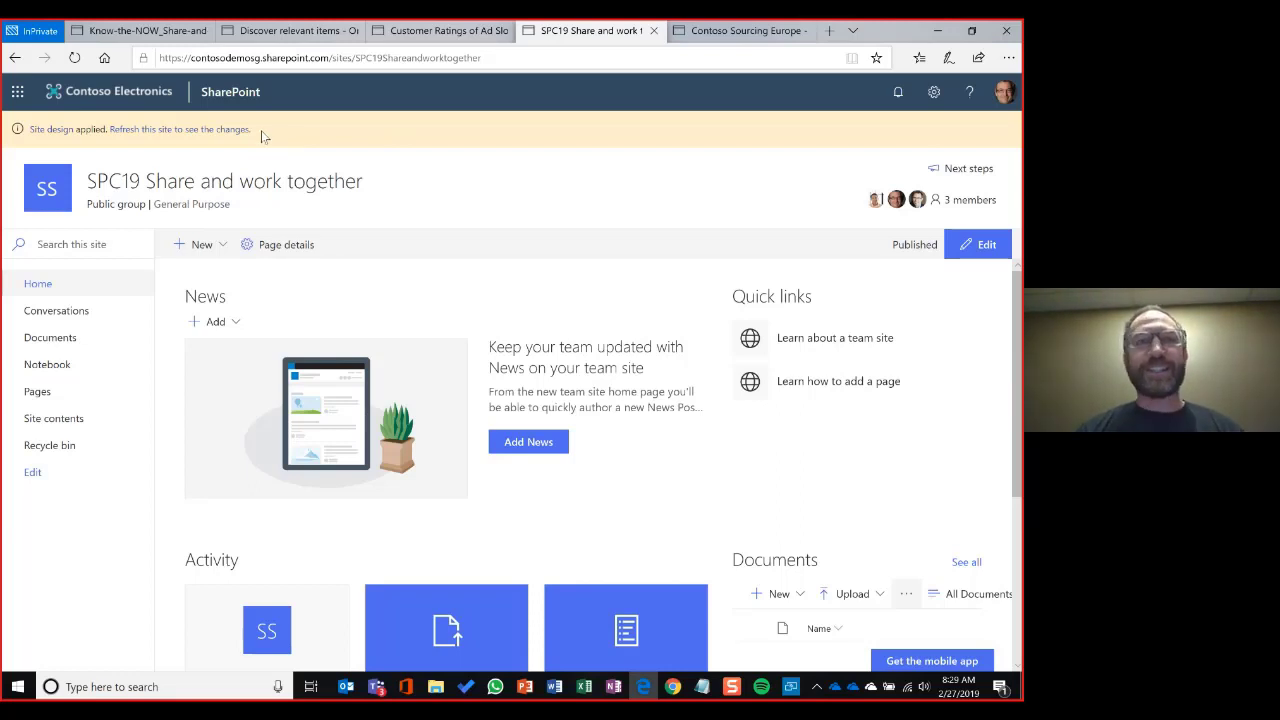
pyautogui.click(211, 134)
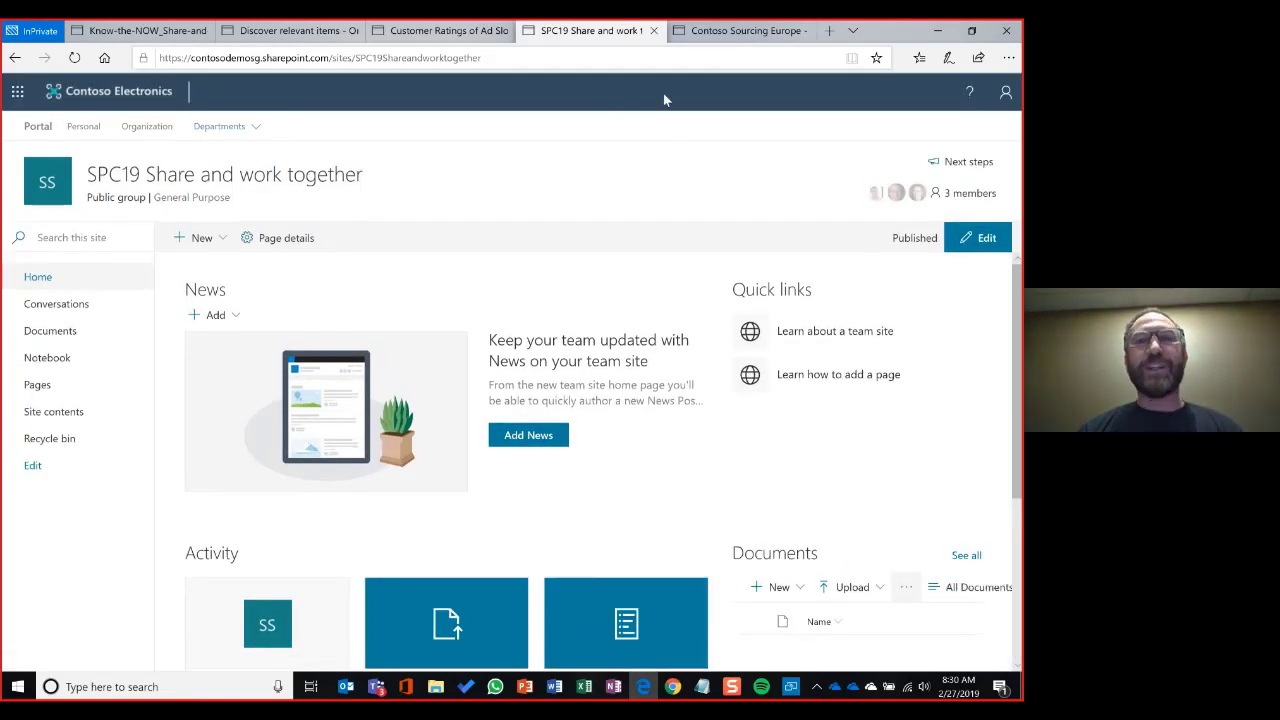
# Switch to the Contoso Sourcing Europe site, open its Documents library and preview the file card of Apollo Set.docx.
pyautogui.click(745, 32)
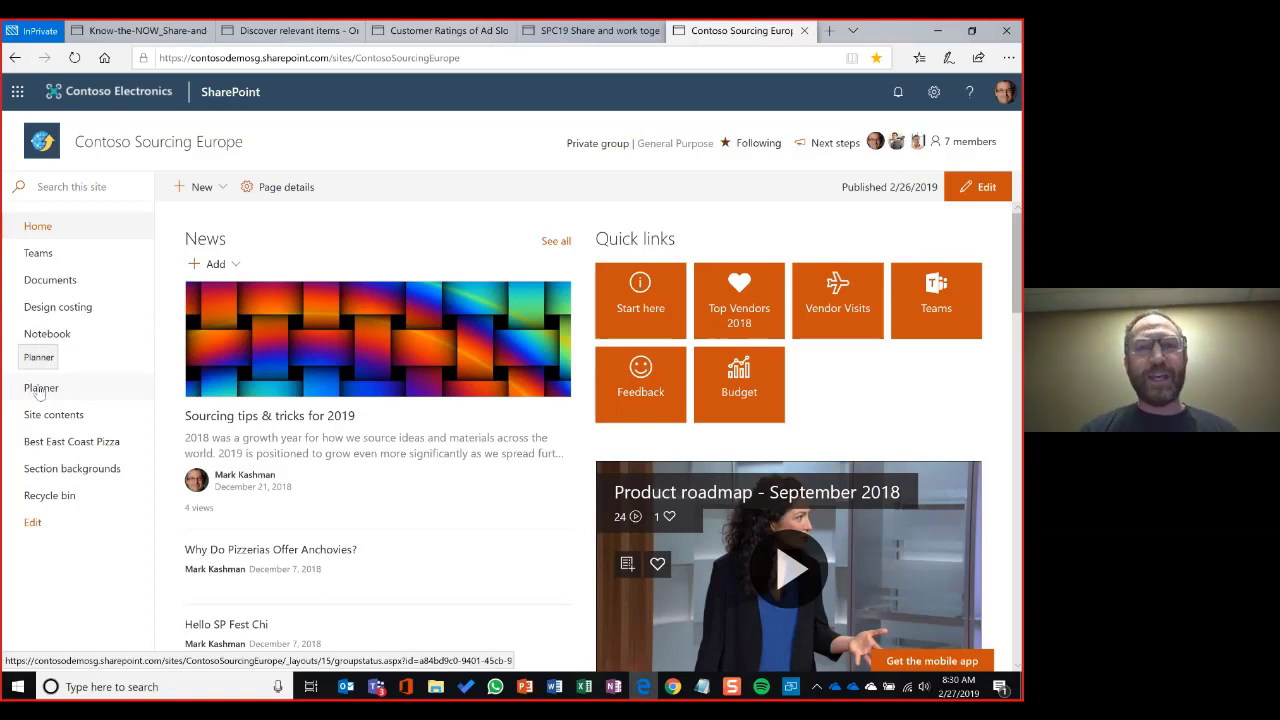
pyautogui.click(62, 284)
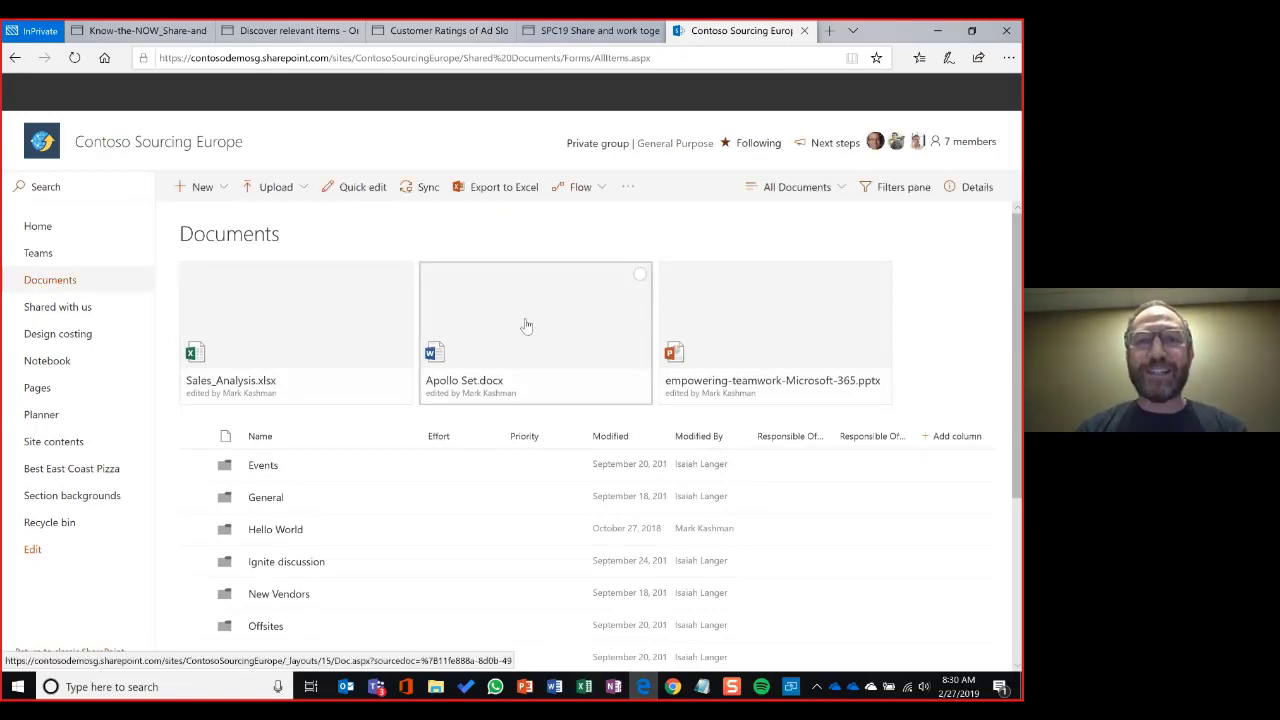
pyautogui.moveTo(526, 326)
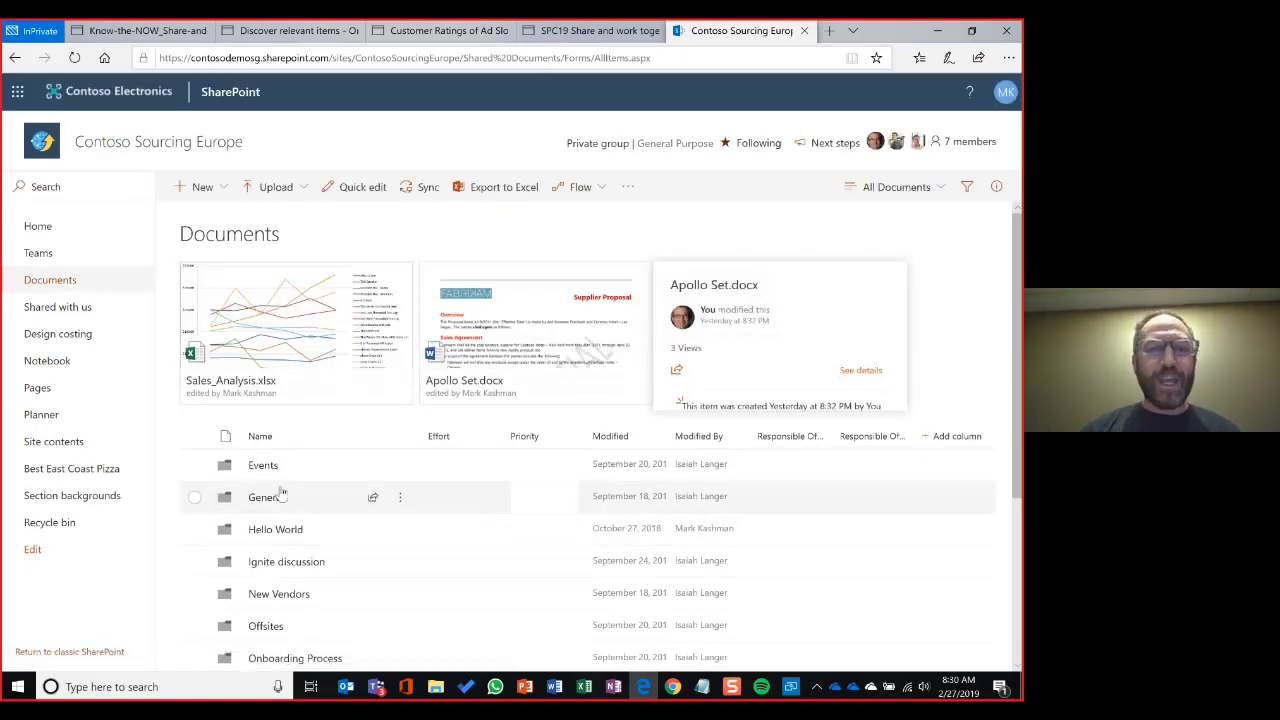
# Select the Specs folder and the empowering-teamwork presentation together and show their bulk edit properties.
pyautogui.scroll(-3, 205, 505)
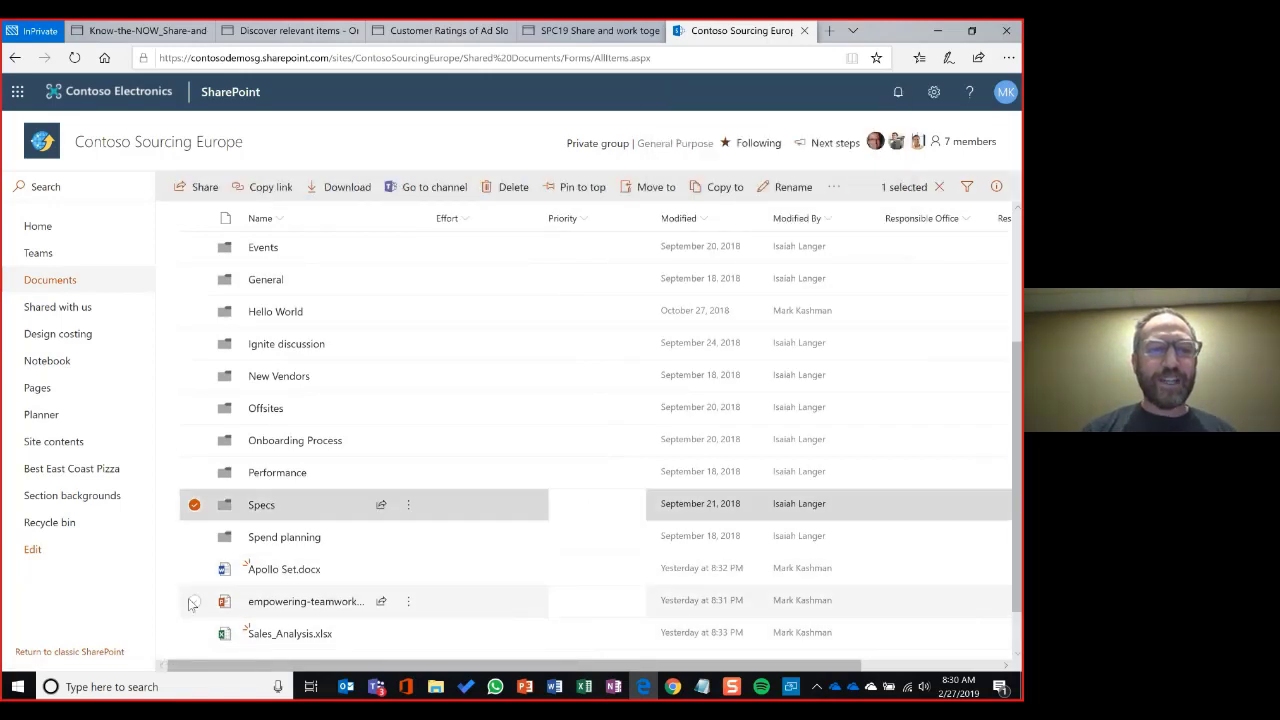
pyautogui.click(194, 602)
pyautogui.click(194, 602)
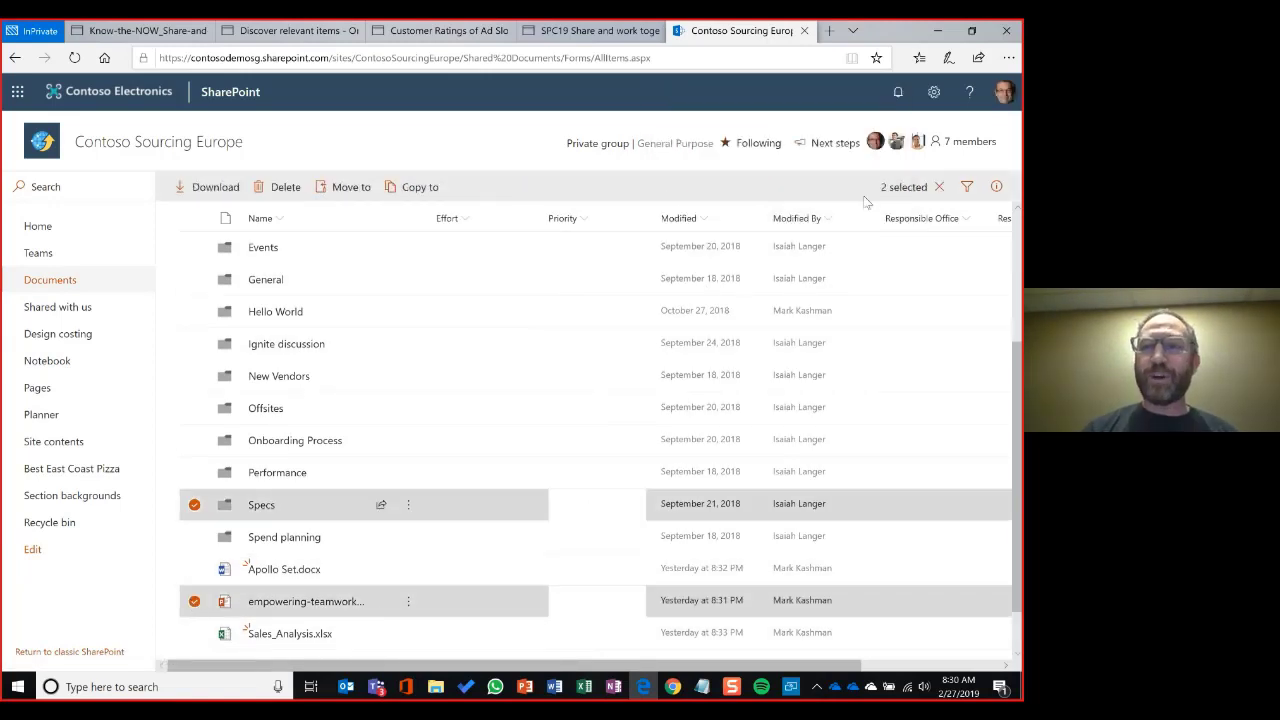
pyautogui.click(995, 187)
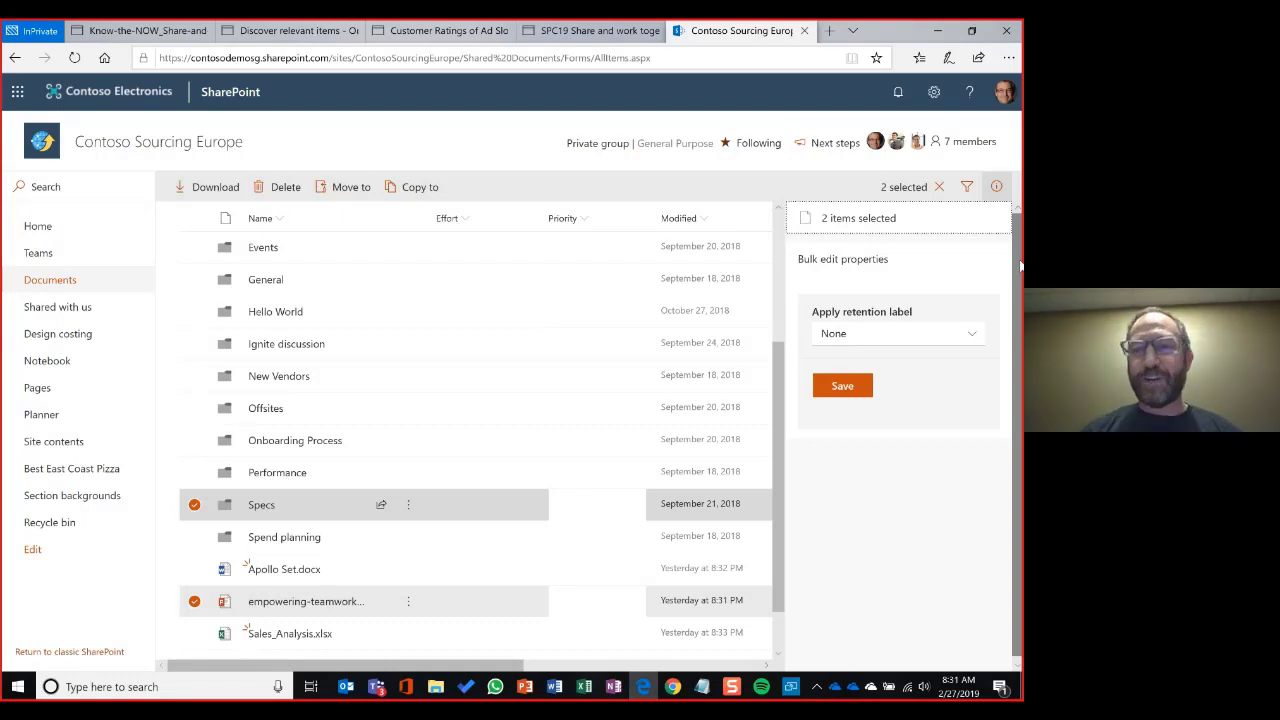
# Set the Priority of only the empowering-teamwork presentation to Medium and clear the selection.
pyautogui.click(996, 186)
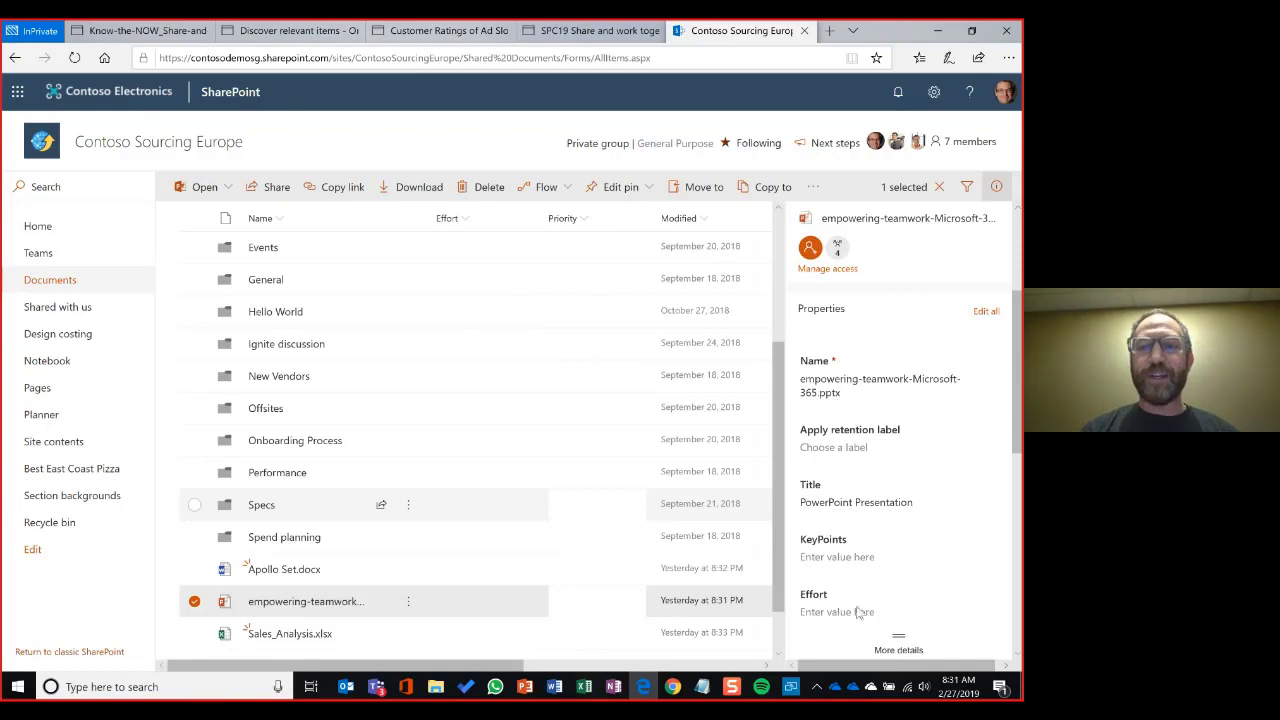
pyautogui.scroll(-3, 1020, 437)
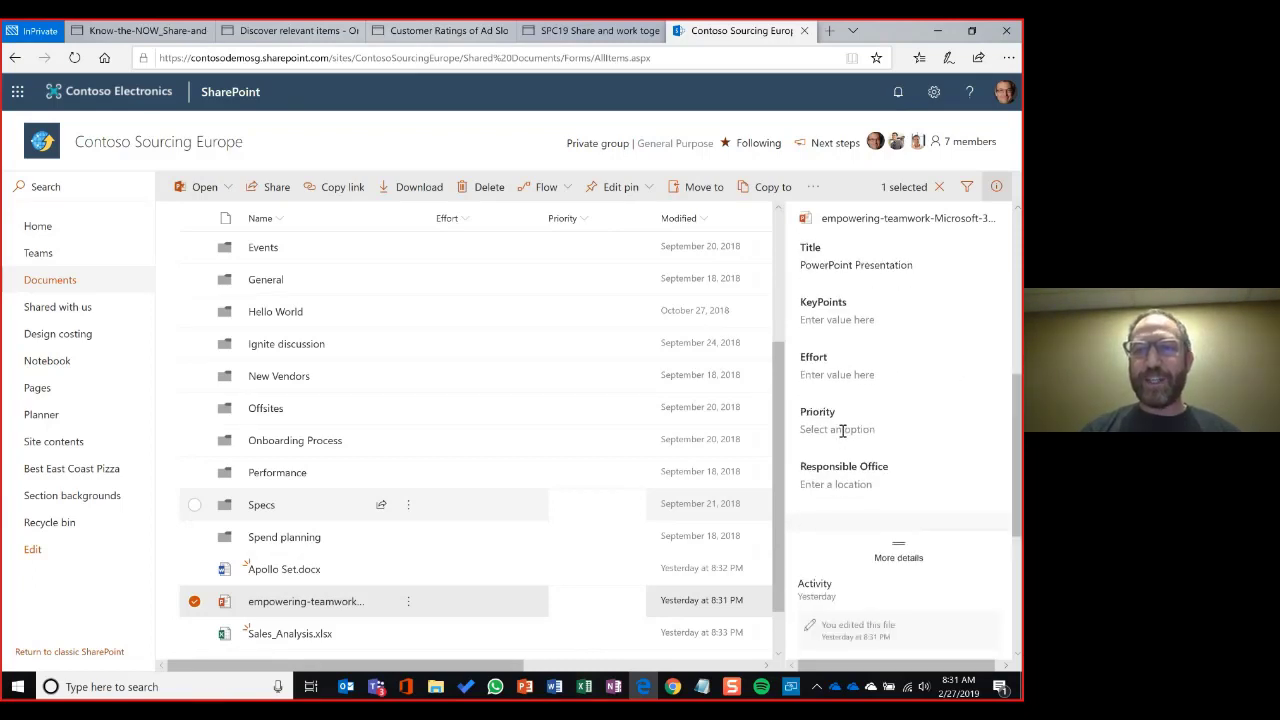
pyautogui.click(842, 431)
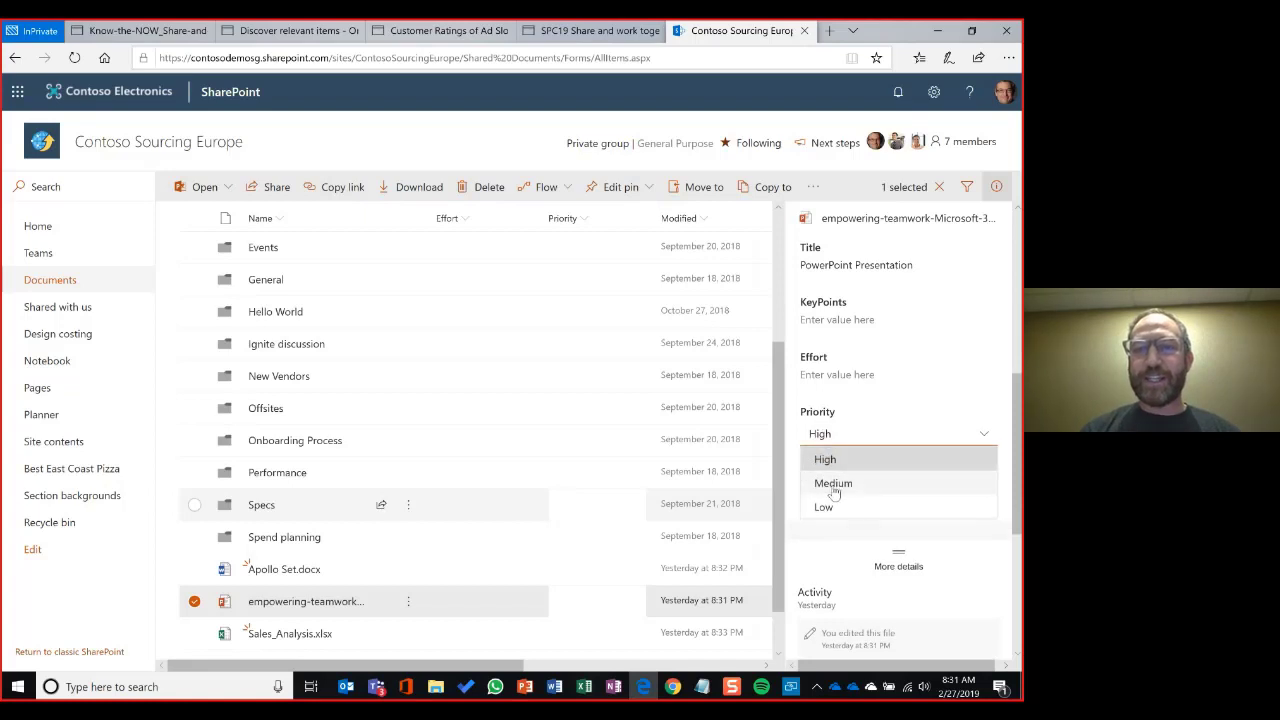
pyautogui.click(913, 481)
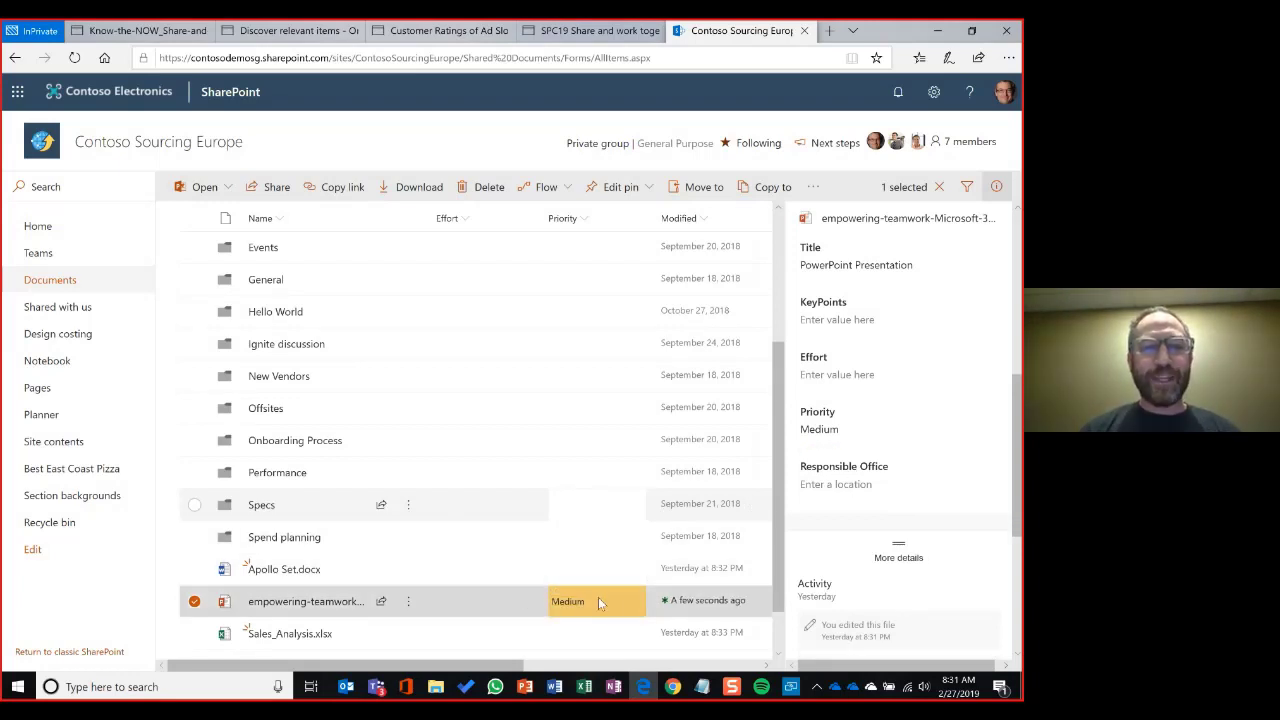
pyautogui.click(194, 603)
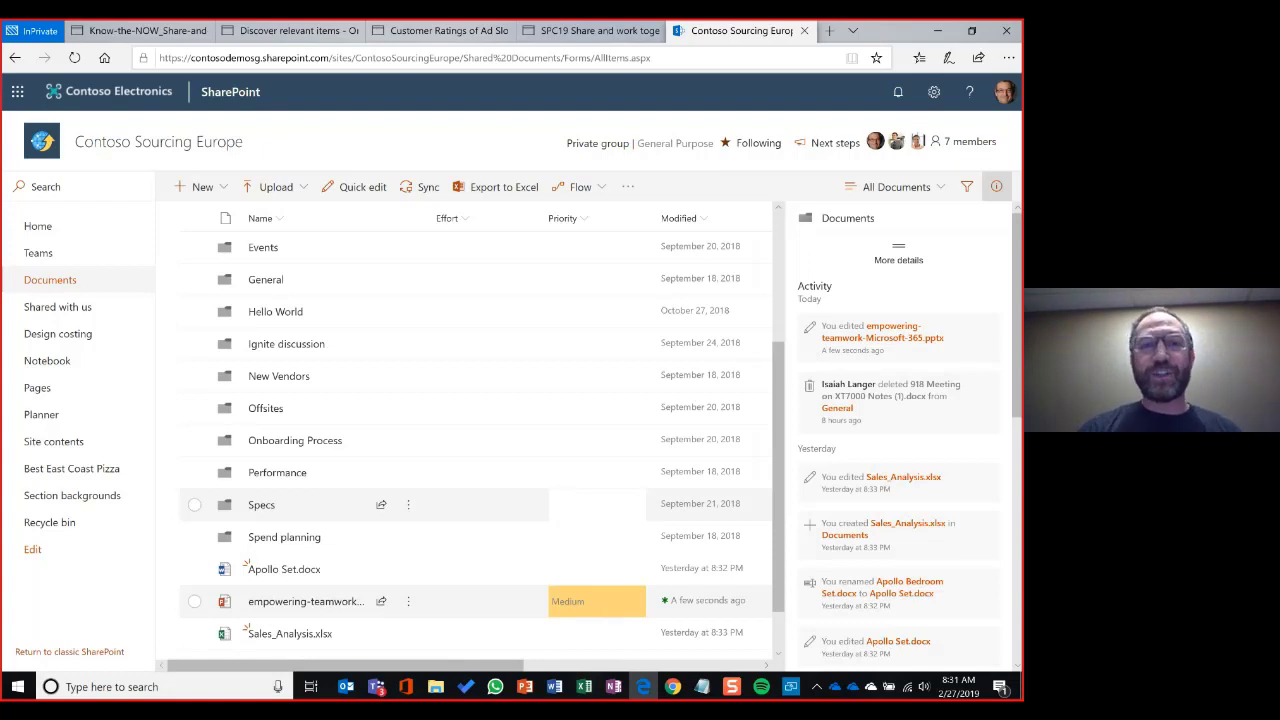
# Open the General folder of the Documents library and close the details pane.
pyautogui.scroll(3, 190, 562)
pyautogui.click(193, 561)
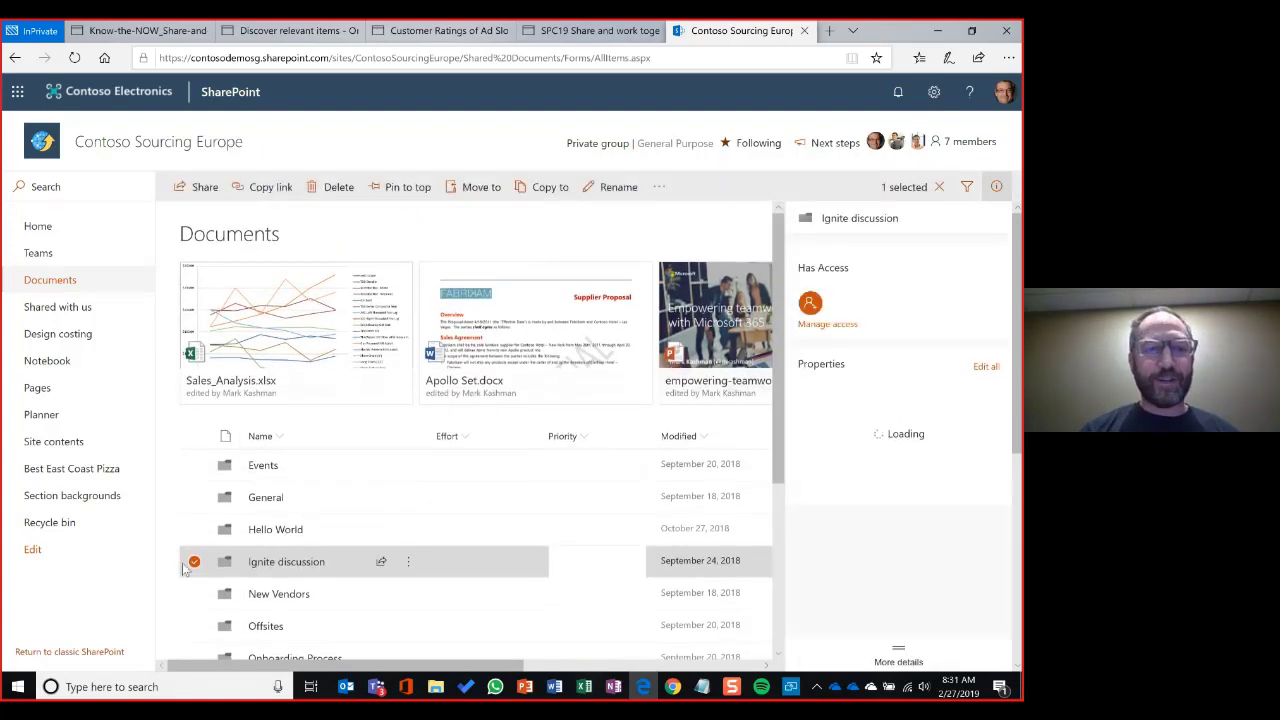
pyautogui.click(193, 561)
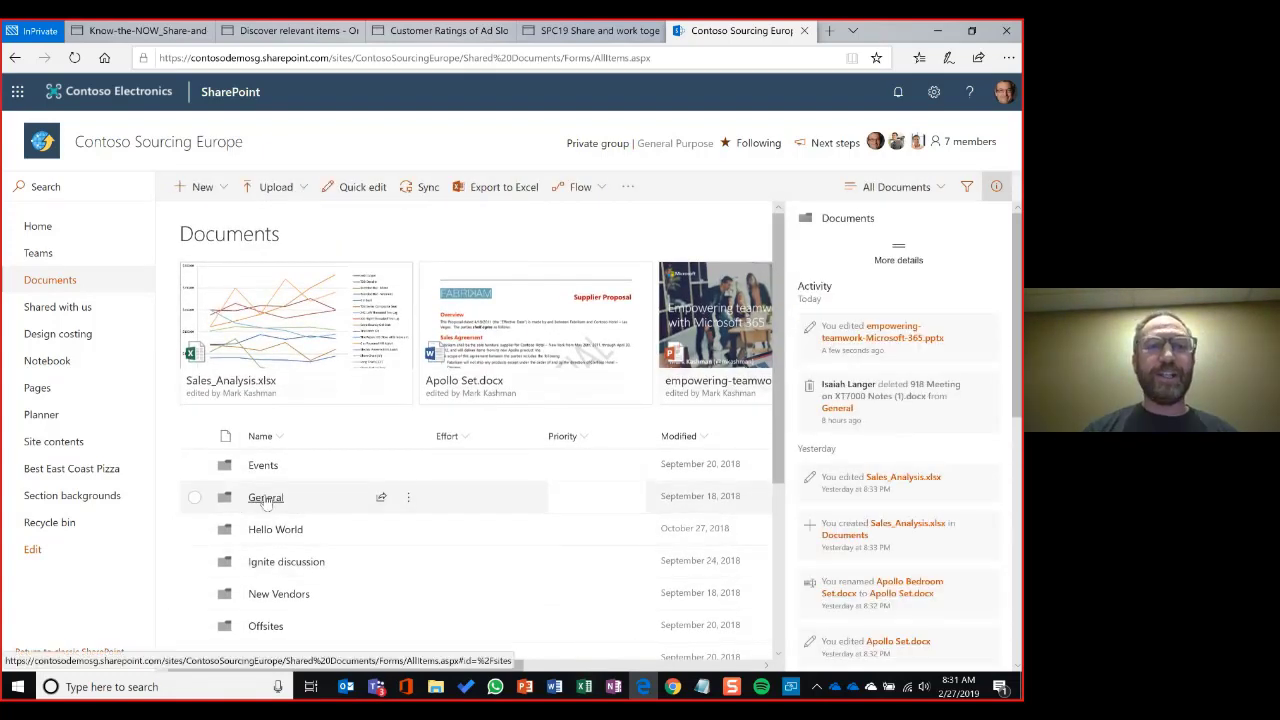
pyautogui.click(266, 498)
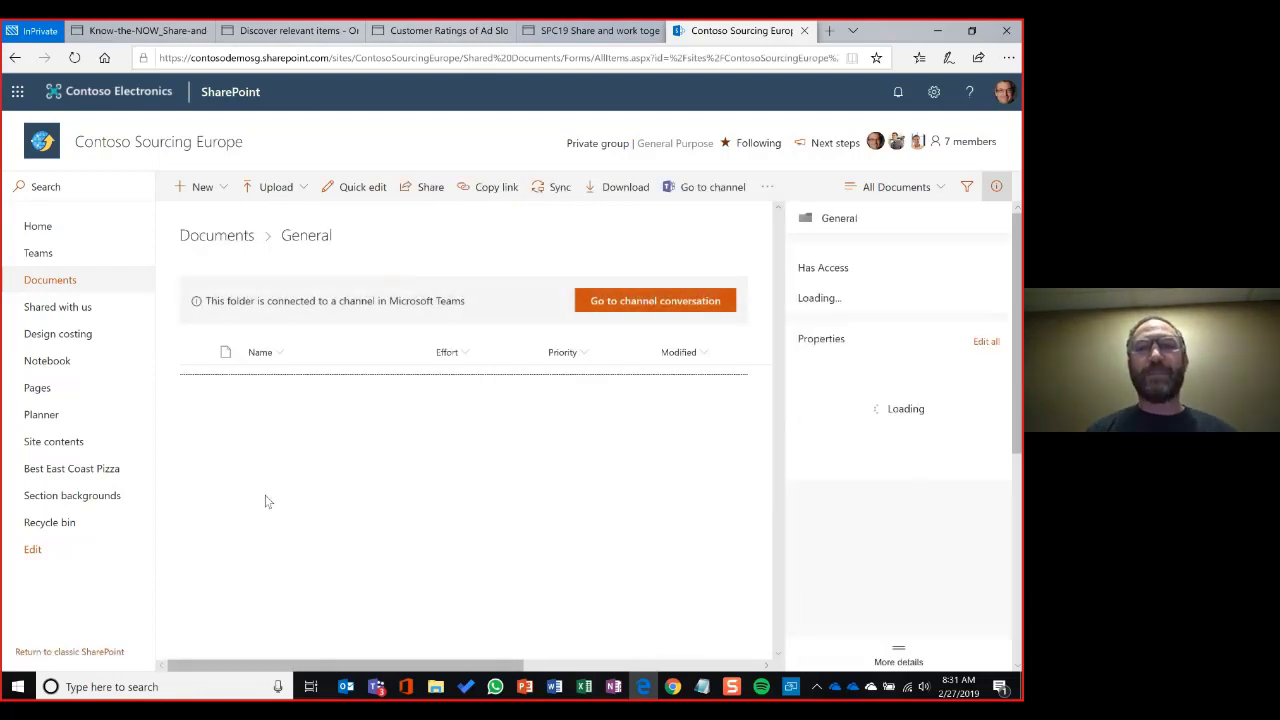
pyautogui.click(996, 187)
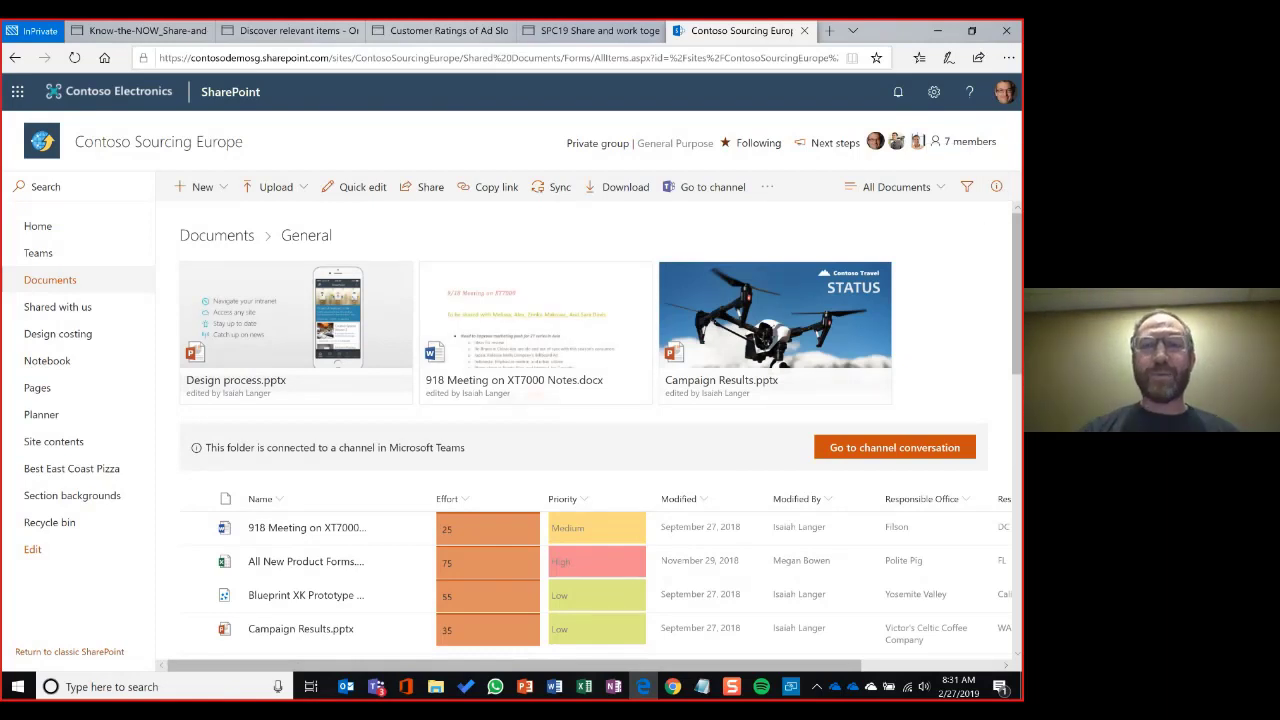
# Filter the General folder's files by Medium priority and close the filters pane.
pyautogui.scroll(-2, 600, 430)
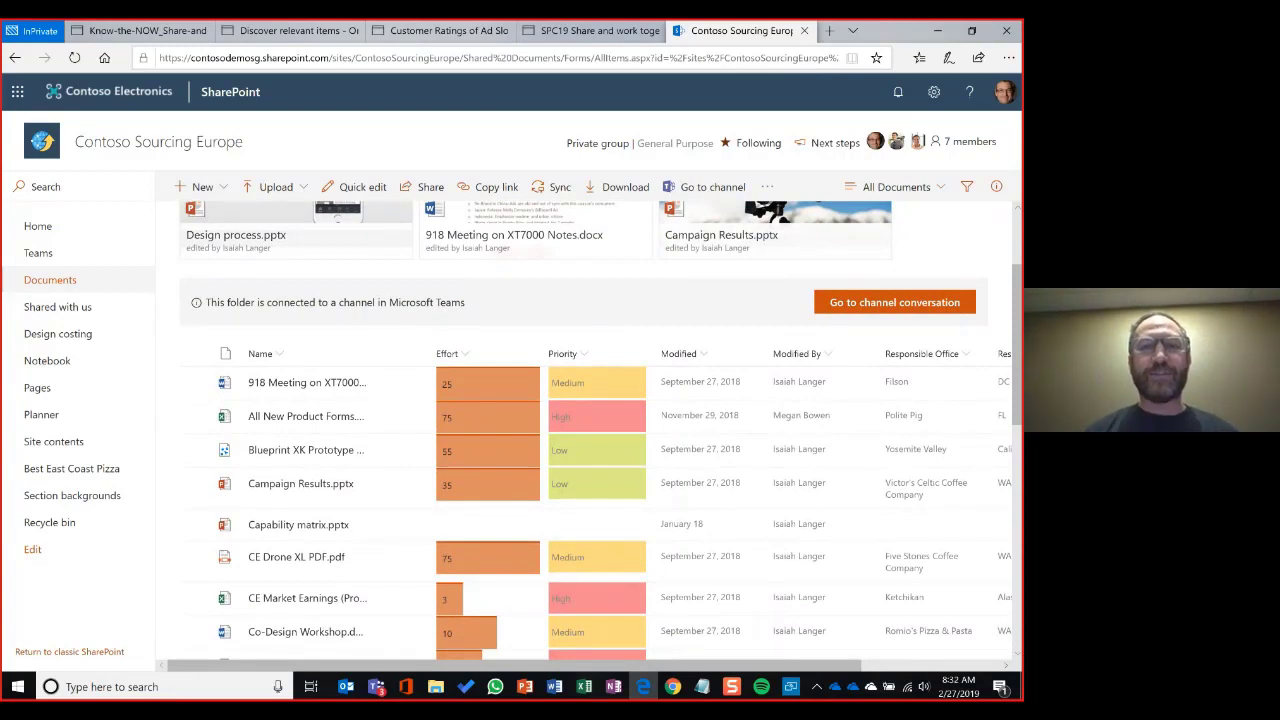
pyautogui.click(583, 356)
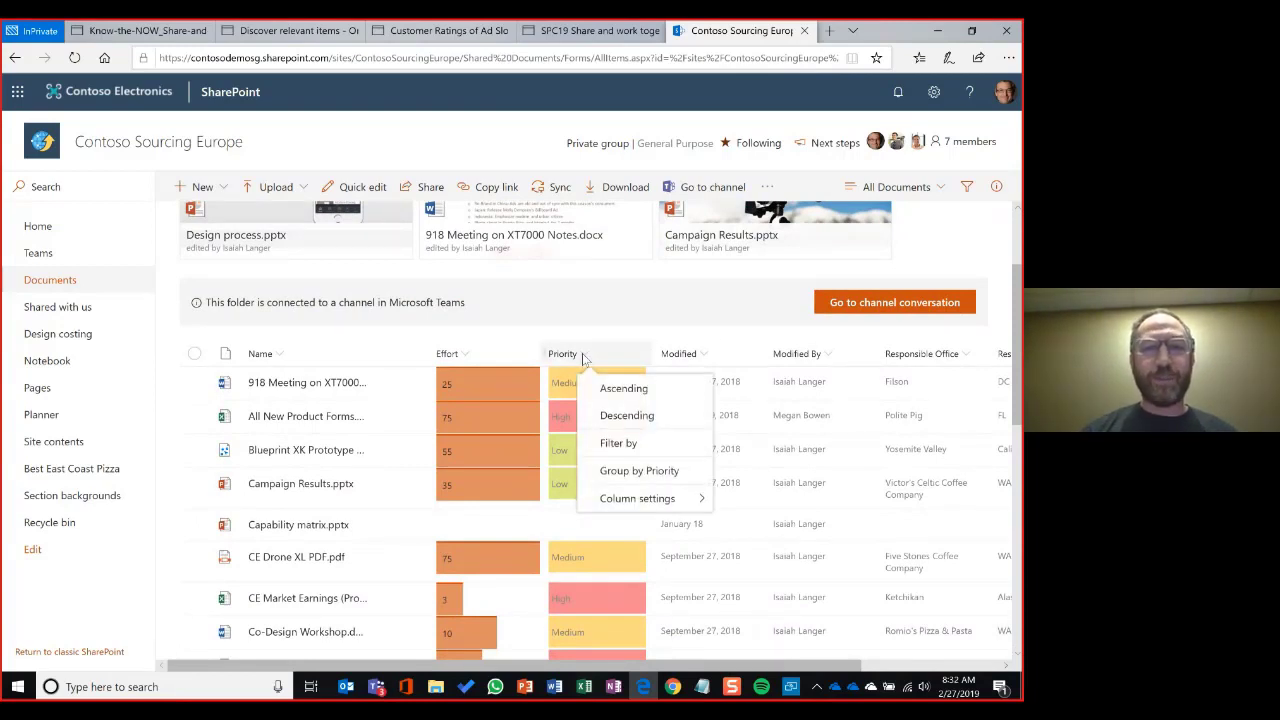
pyautogui.click(625, 445)
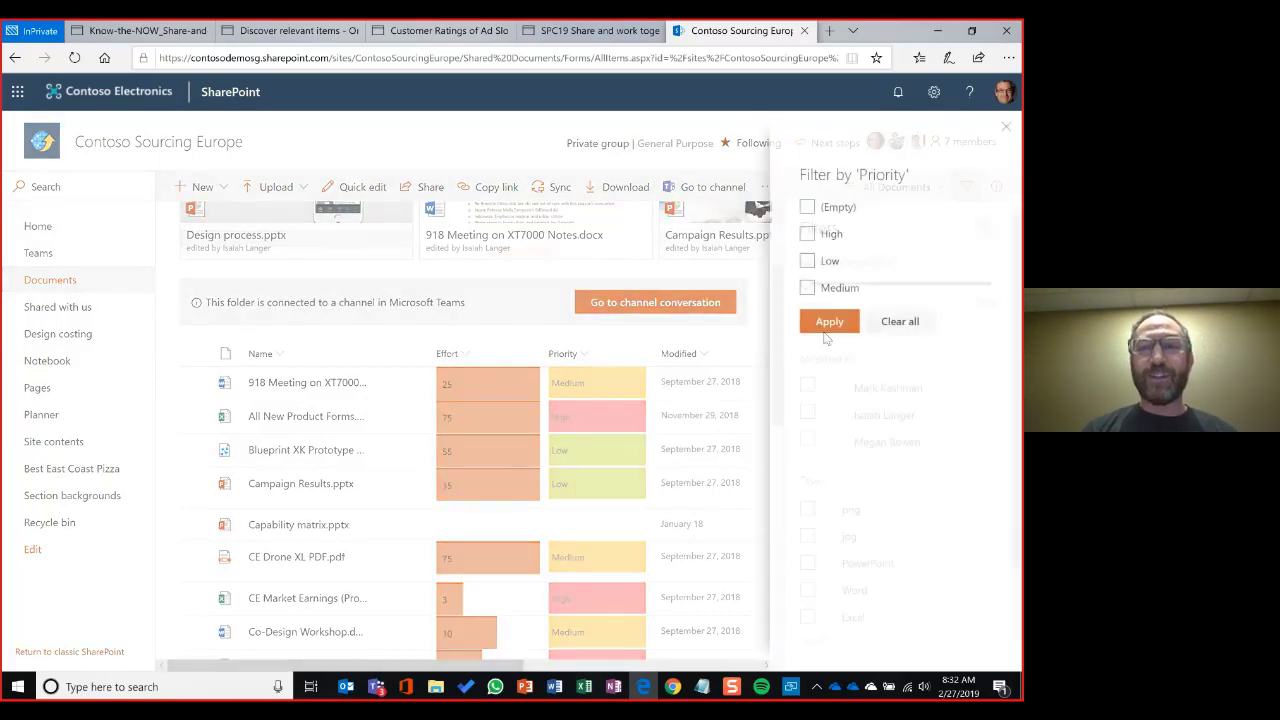
pyautogui.click(806, 288)
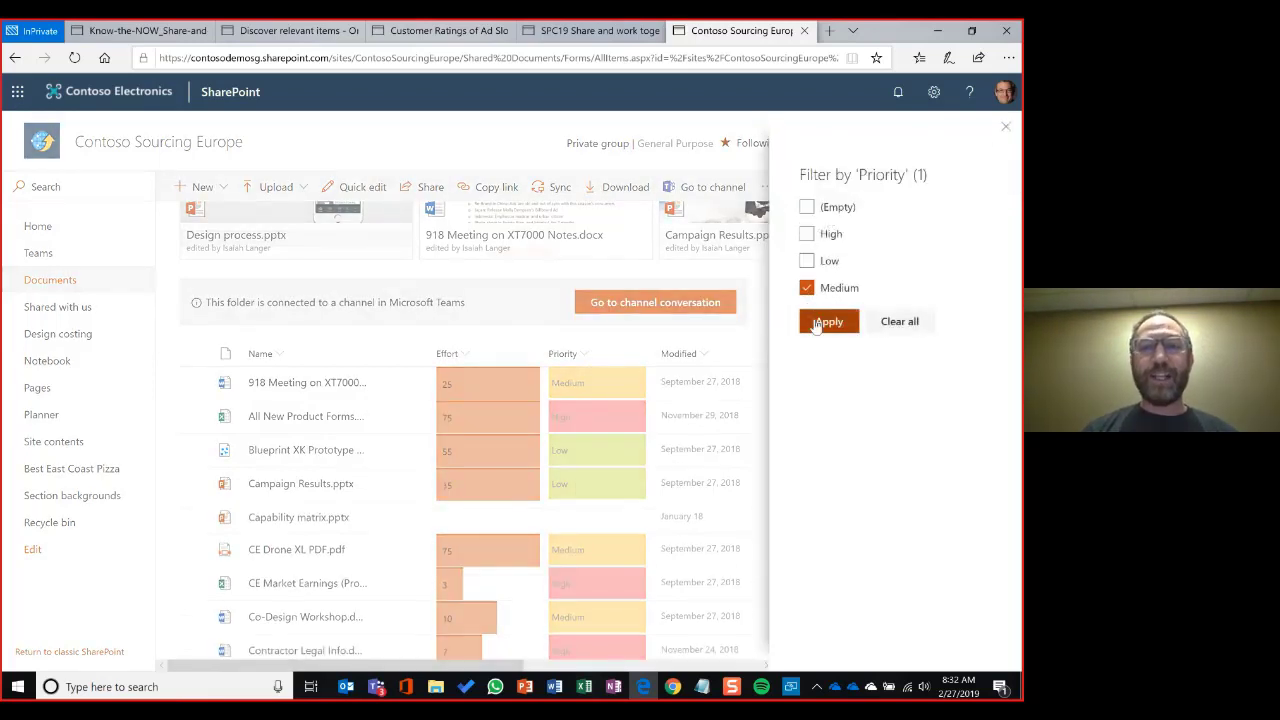
pyautogui.click(828, 321)
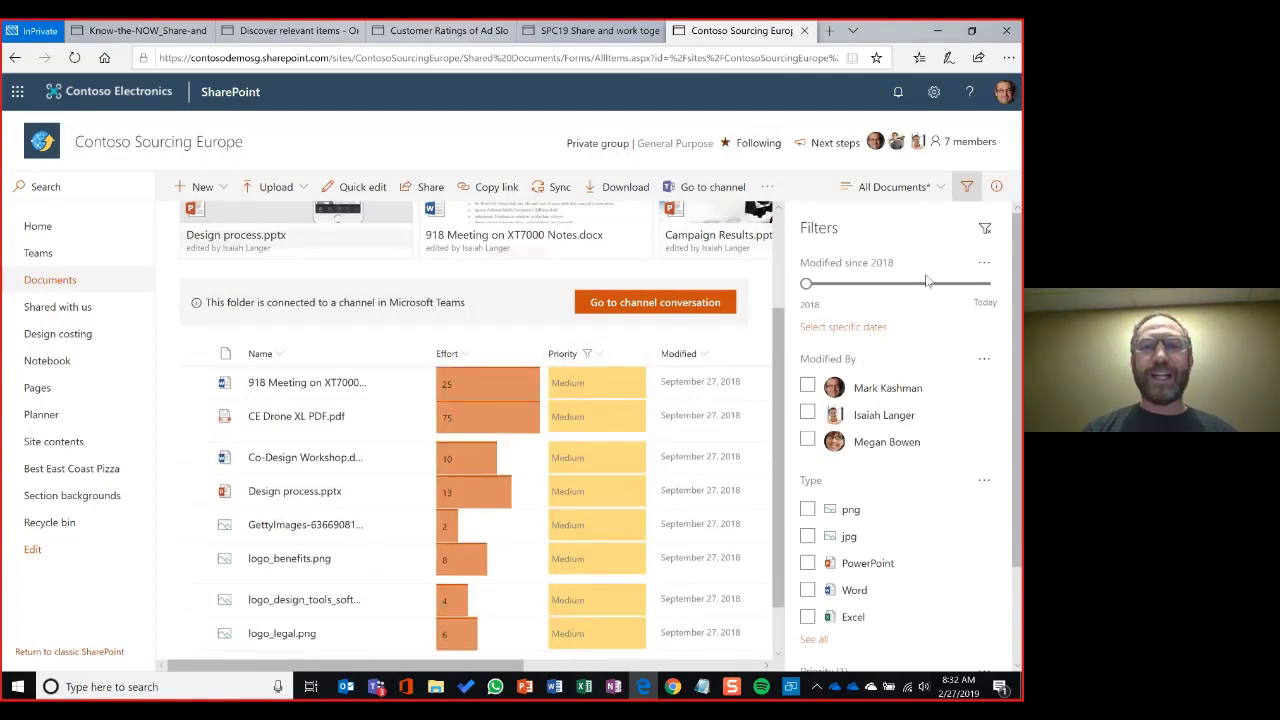
pyautogui.click(968, 188)
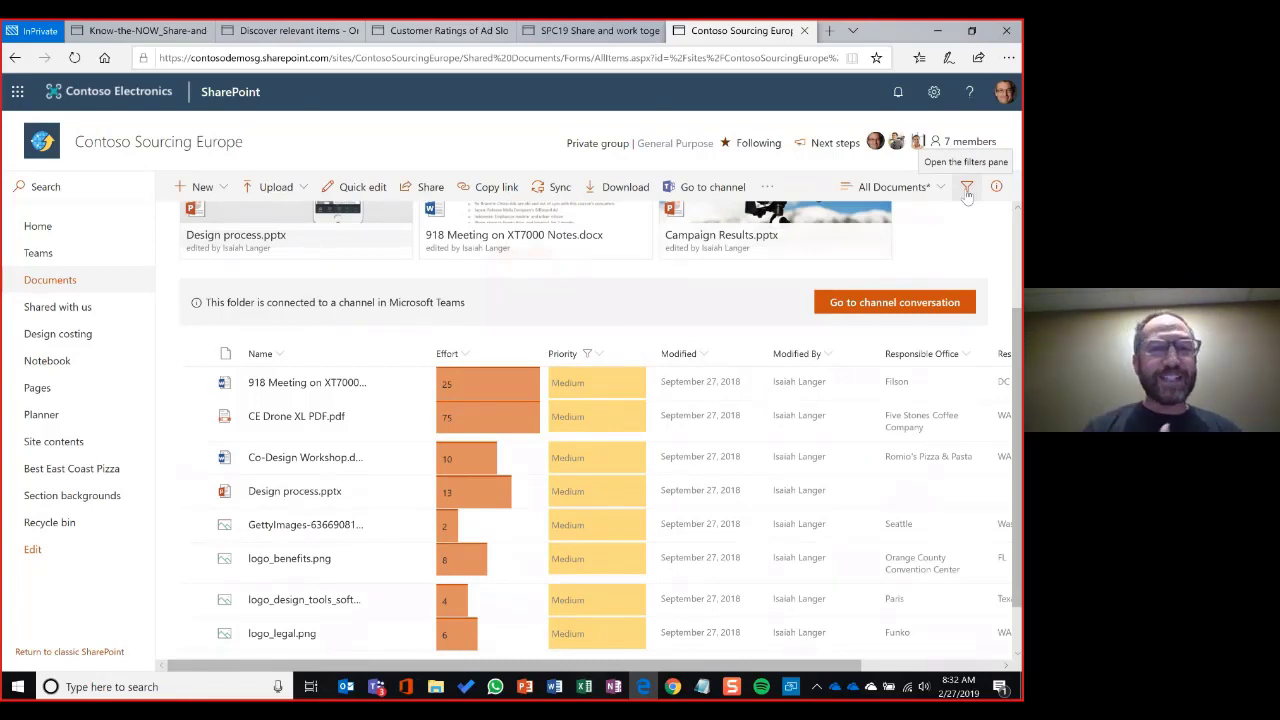
# Review the conditional color formatting of the Priority column for each choice and leave it without applying changes.
pyautogui.click(597, 355)
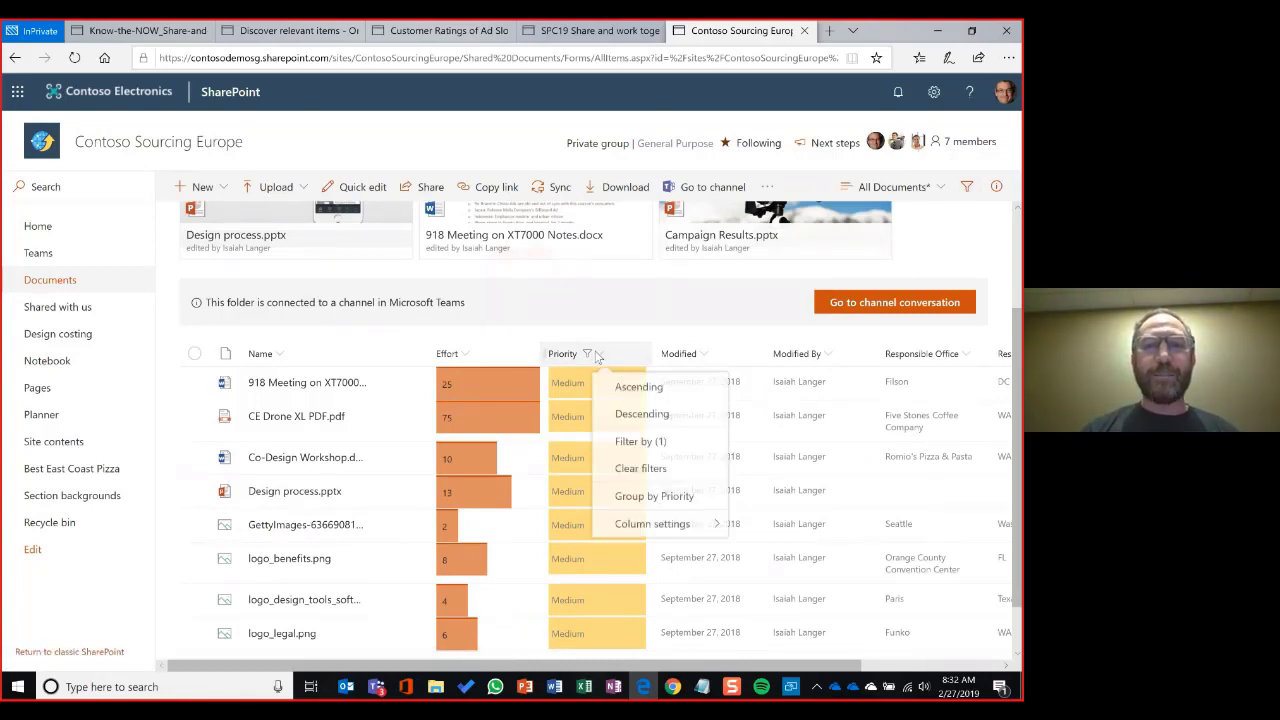
pyautogui.moveTo(651, 528)
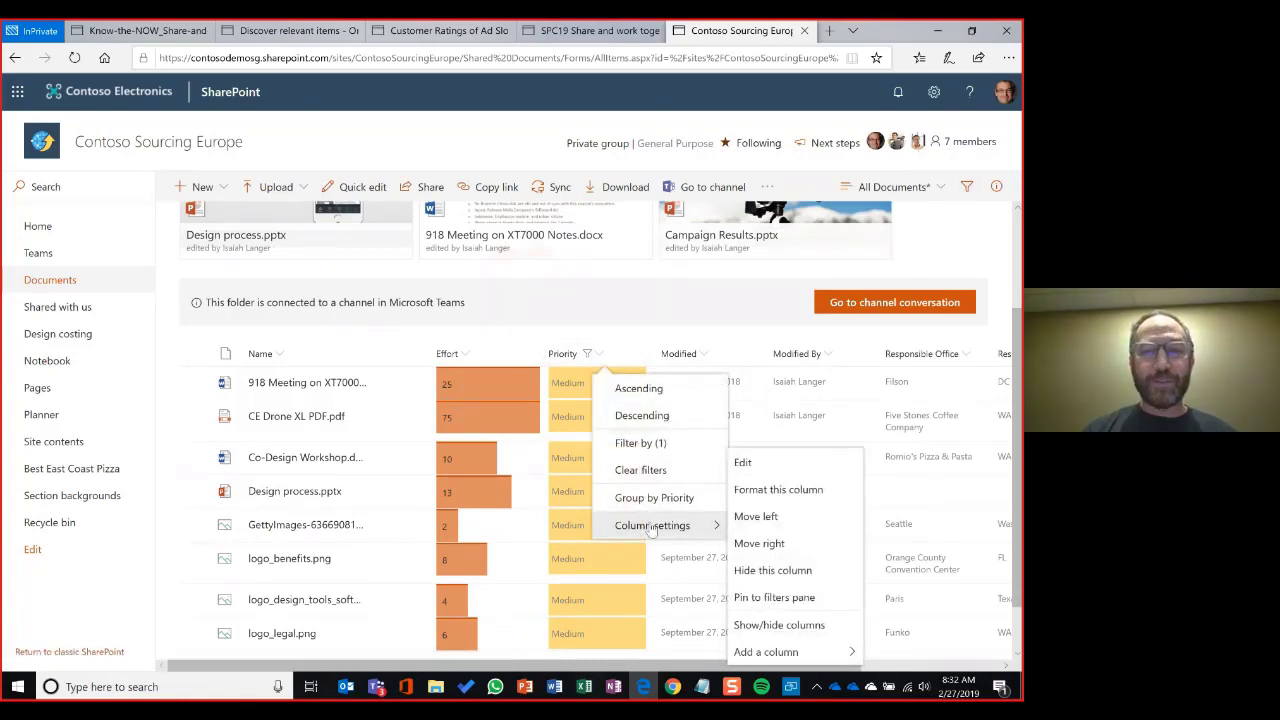
pyautogui.click(799, 495)
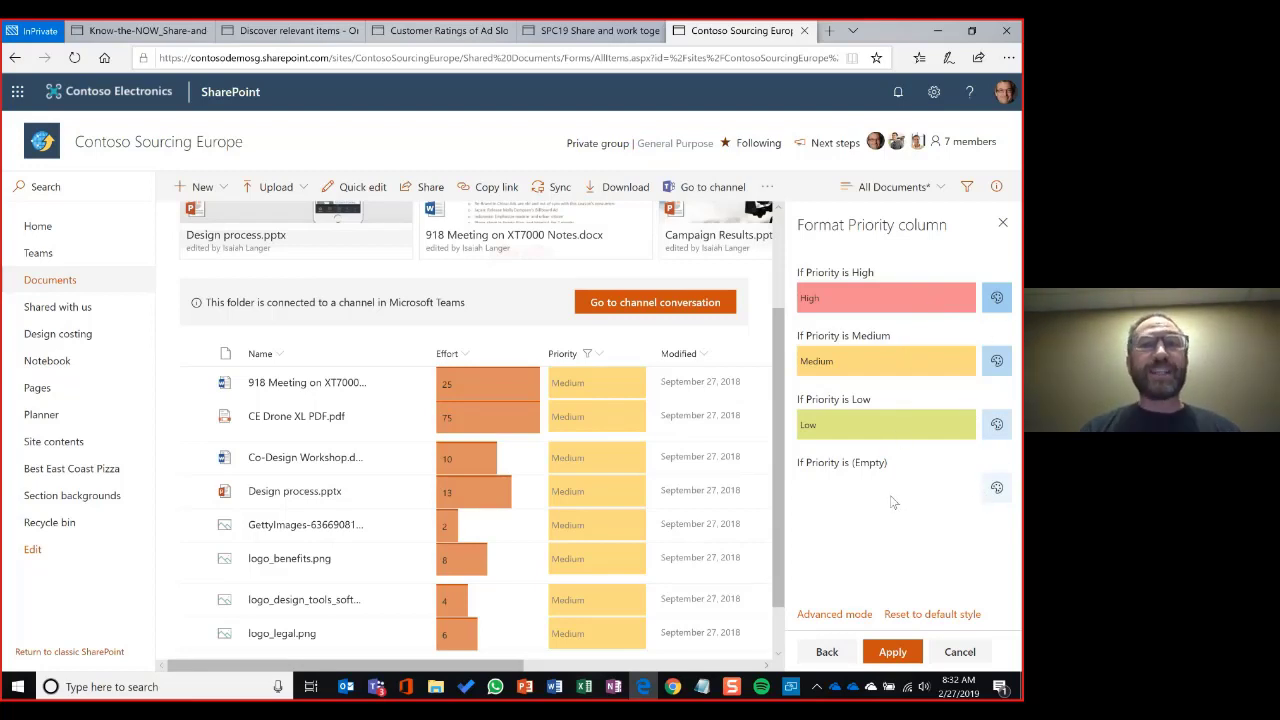
pyautogui.click(962, 656)
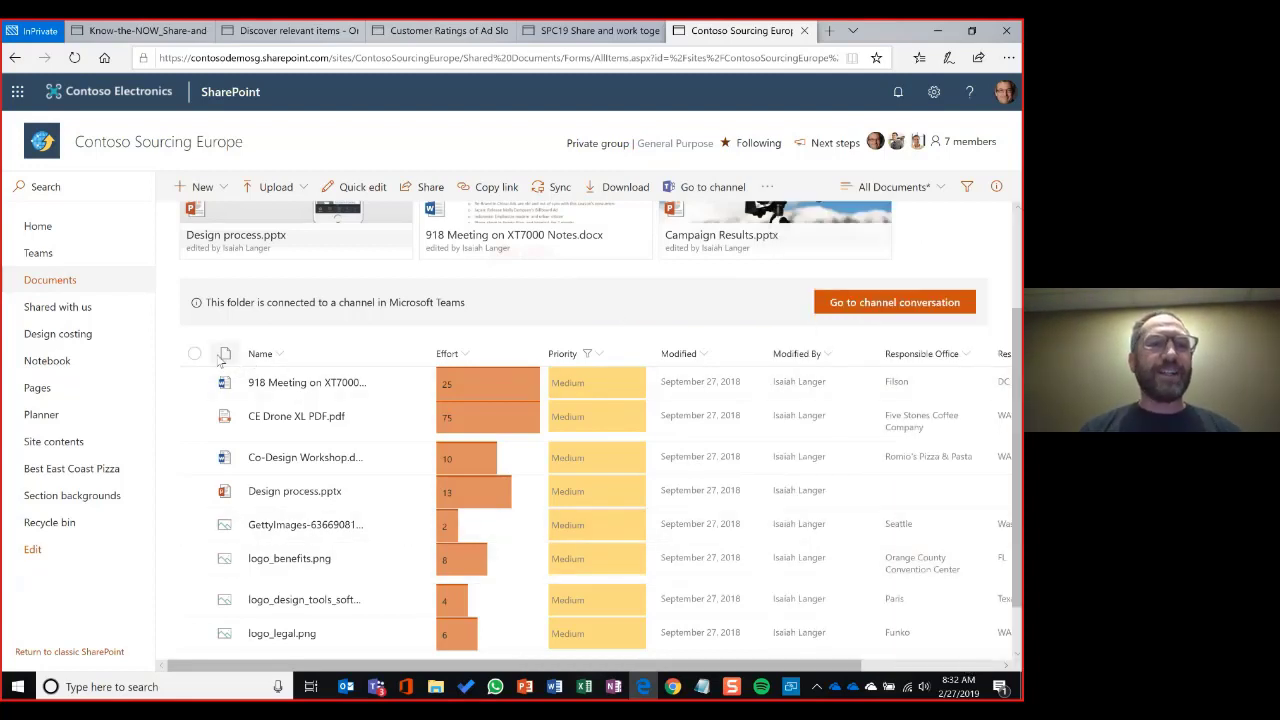
# Open the Best East Coast Pizza list and start a new item with the title Tejas Pizza.
pyautogui.click(53, 469)
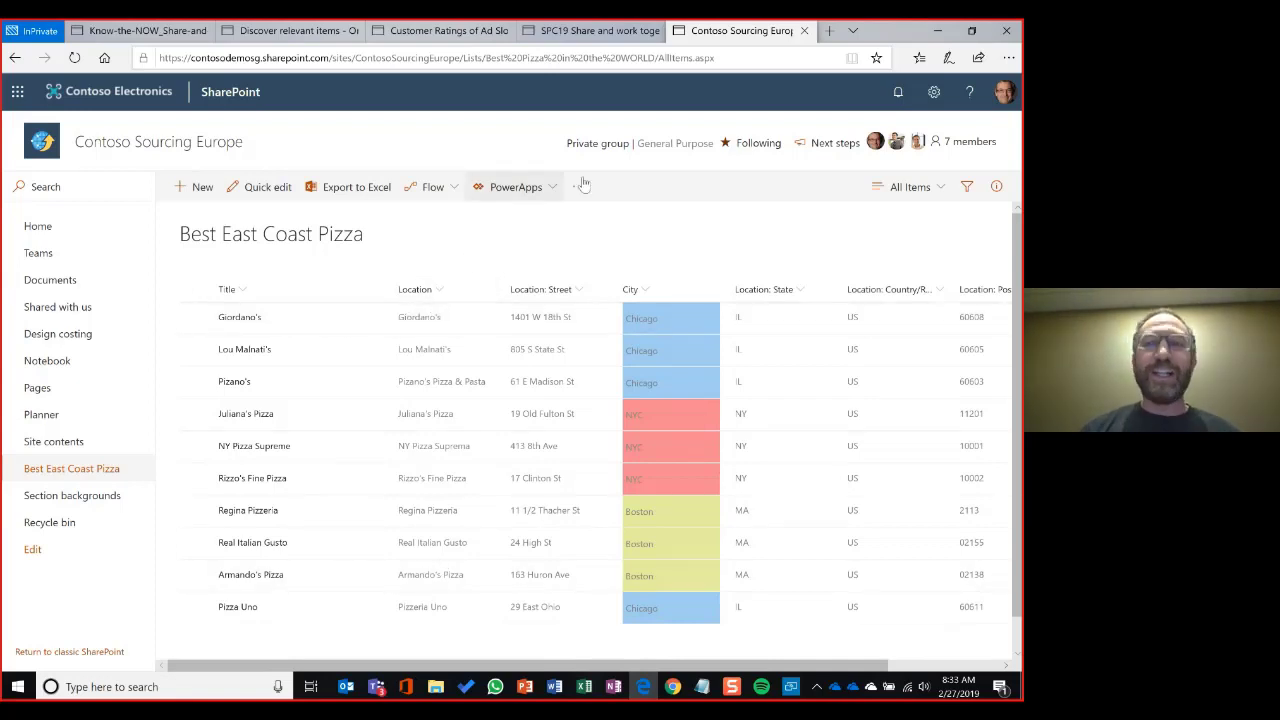
pyautogui.click(198, 188)
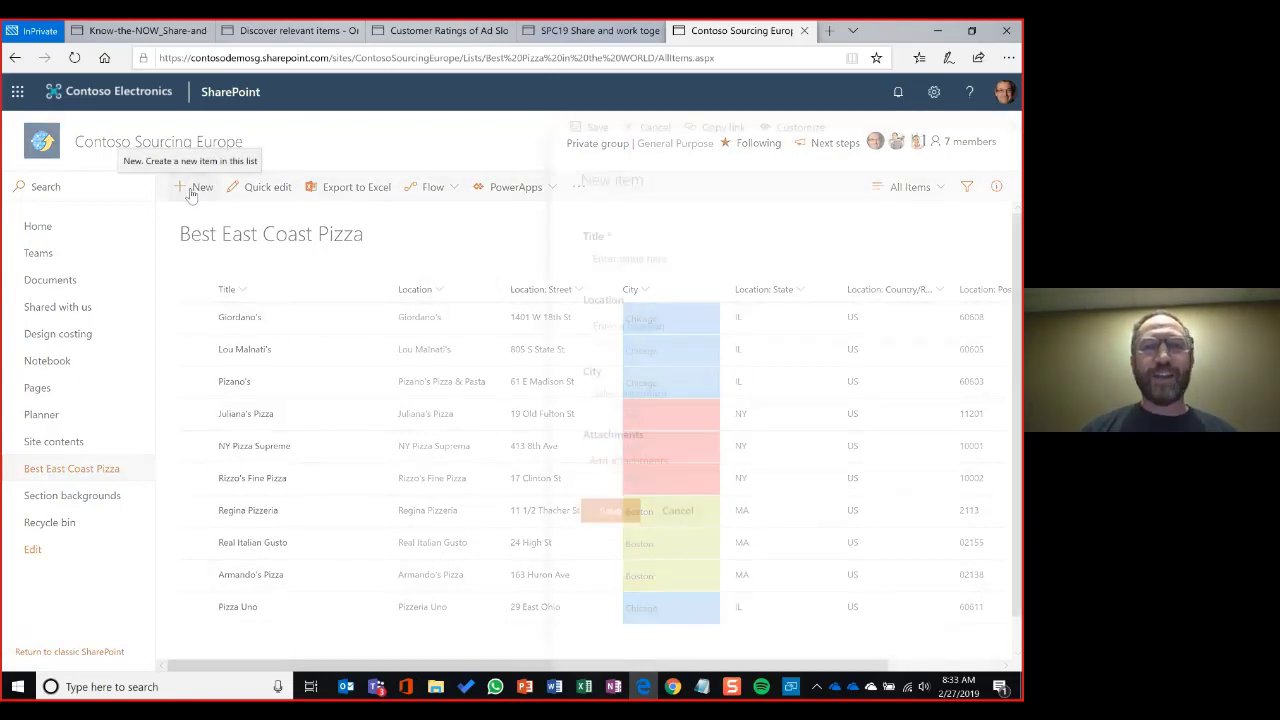
pyautogui.click(612, 258)
pyautogui.write('Te')
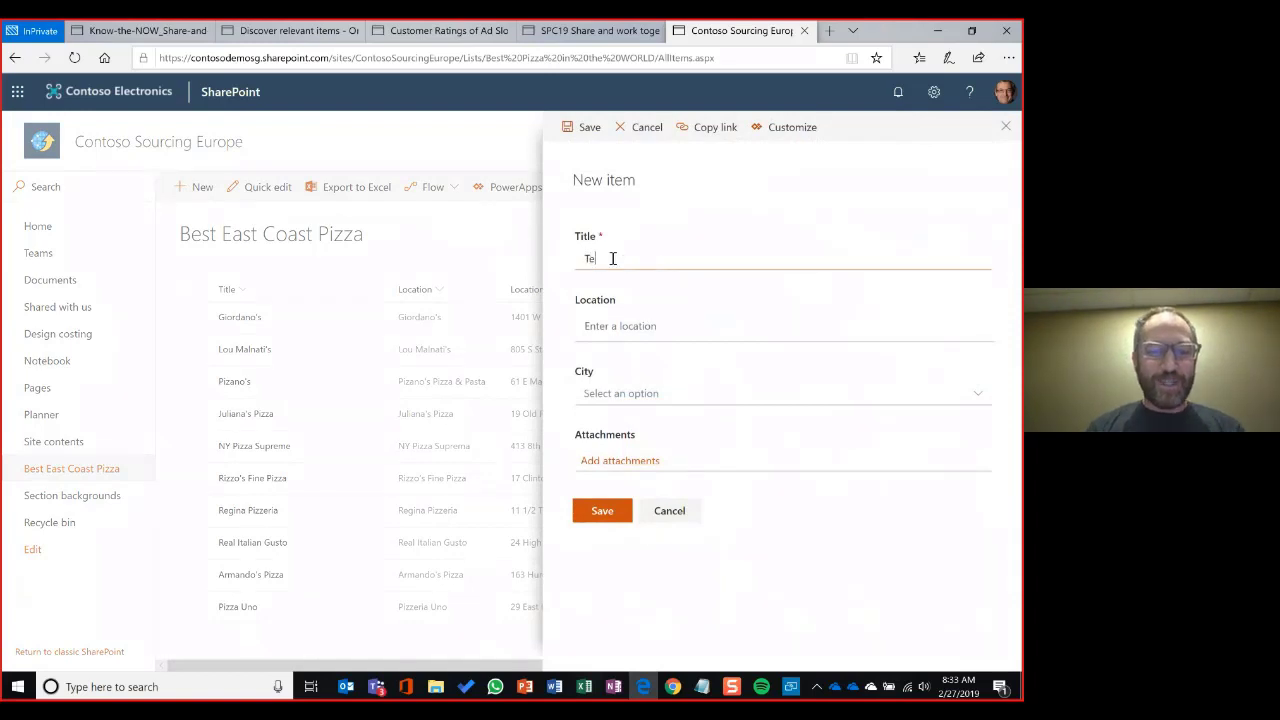
pyautogui.write('jas Pizza')
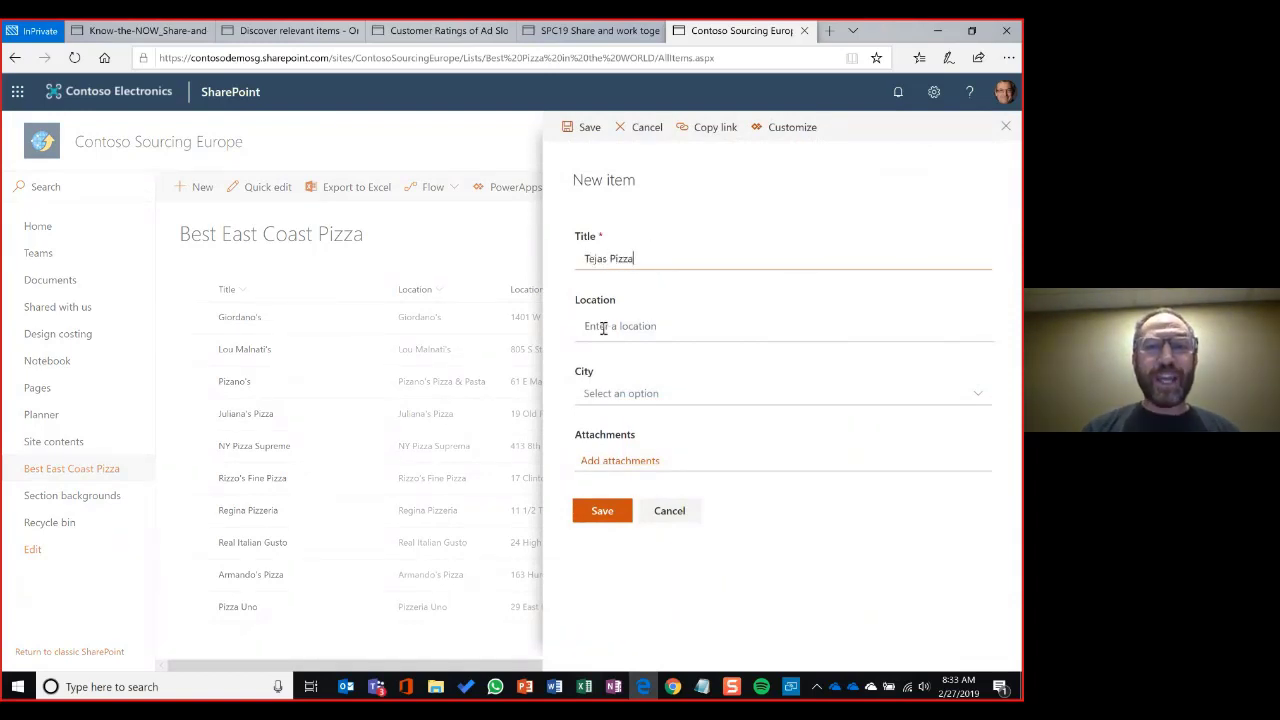
# Search the item's location for pizza, choose the last suggested Pizza Hut in Kennewick, set City to Boston, and save the item.
pyautogui.click(603, 328)
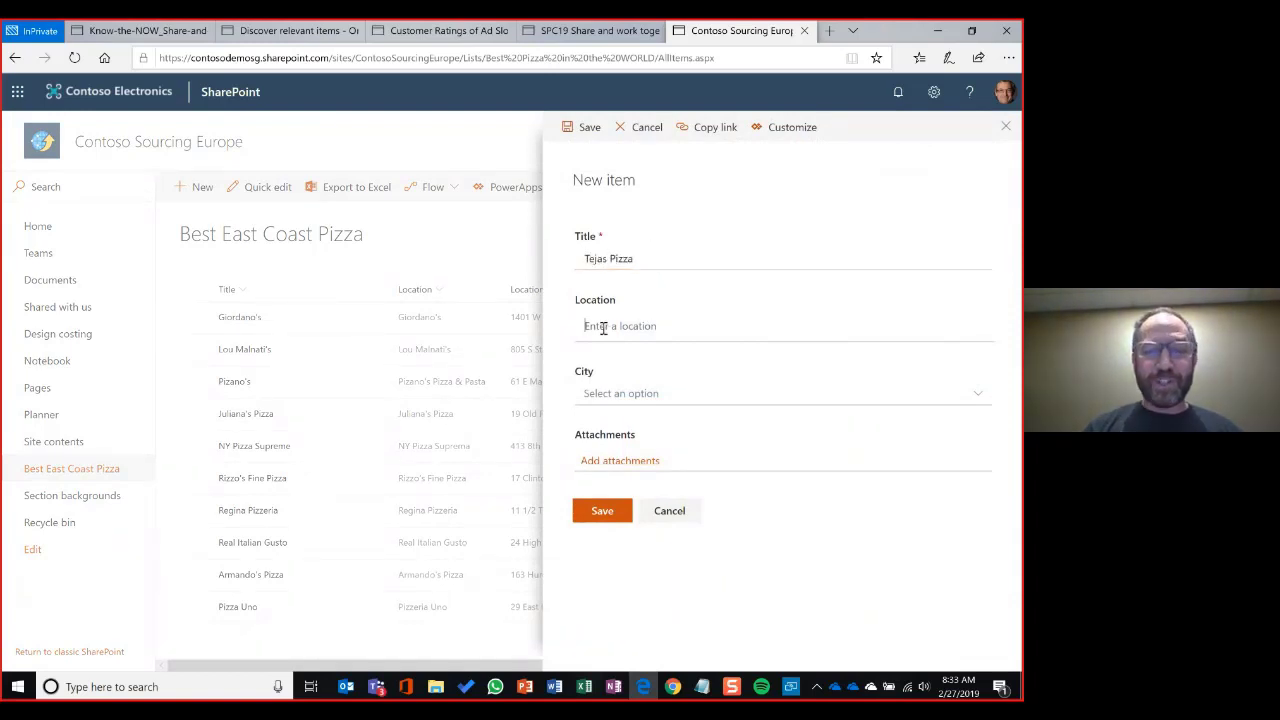
pyautogui.write('pizza')
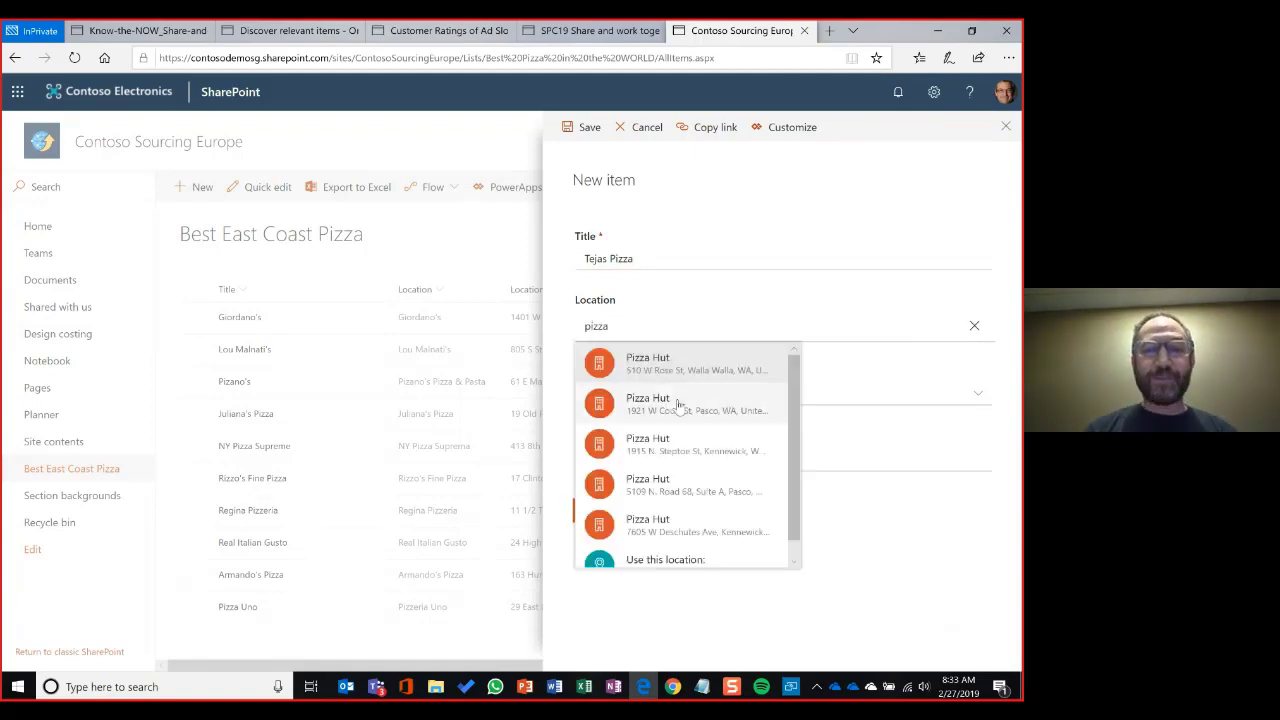
pyautogui.moveTo(789, 443); pyautogui.dragTo(792, 458)
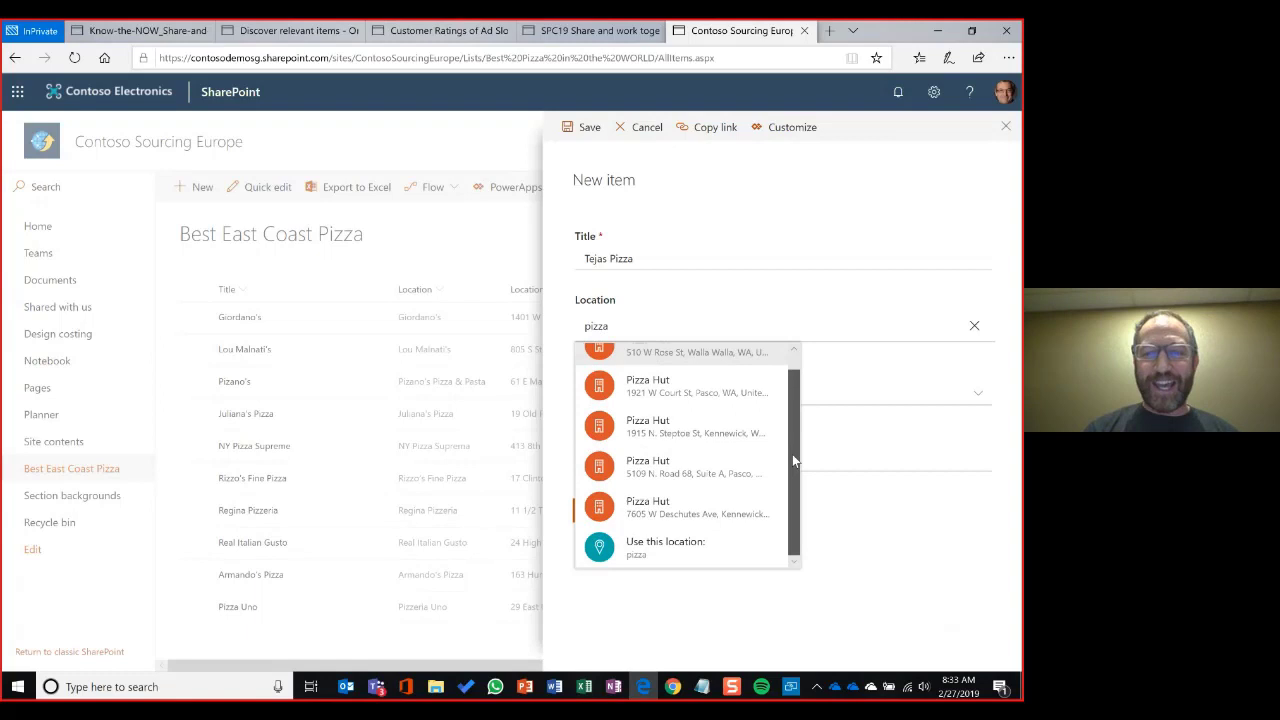
pyautogui.click(663, 503)
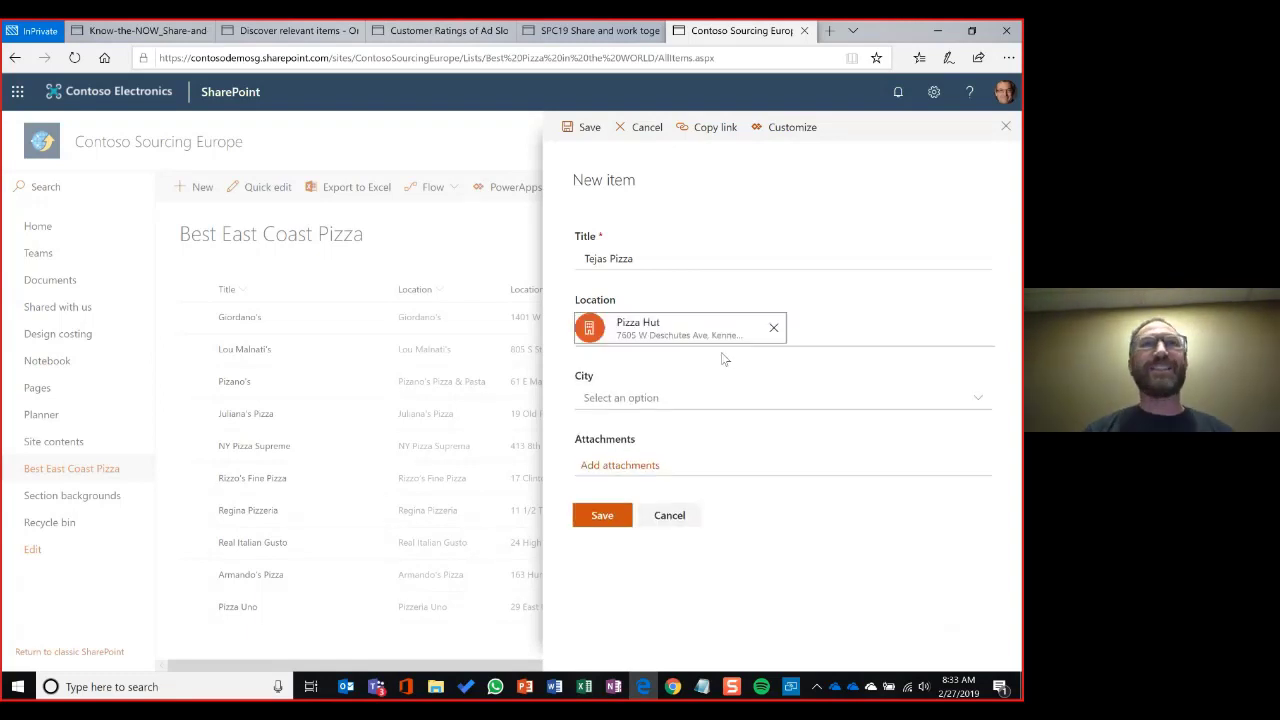
pyautogui.click(615, 398)
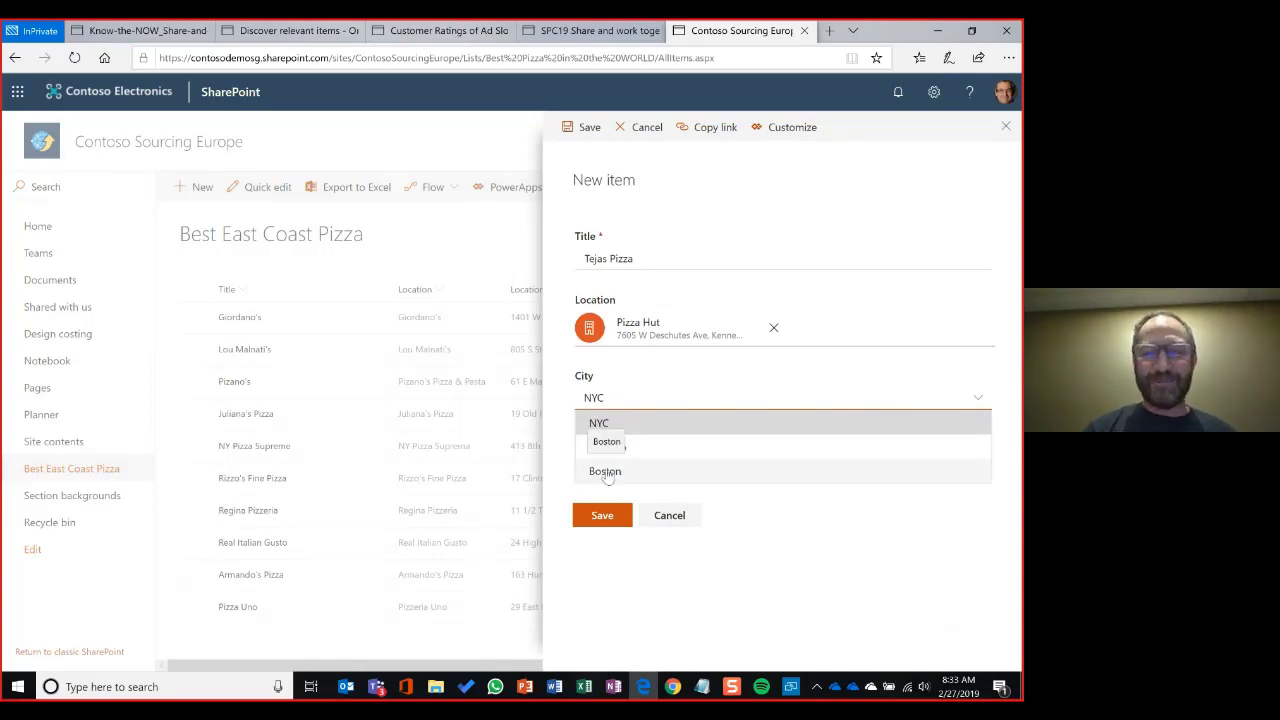
pyautogui.click(605, 472)
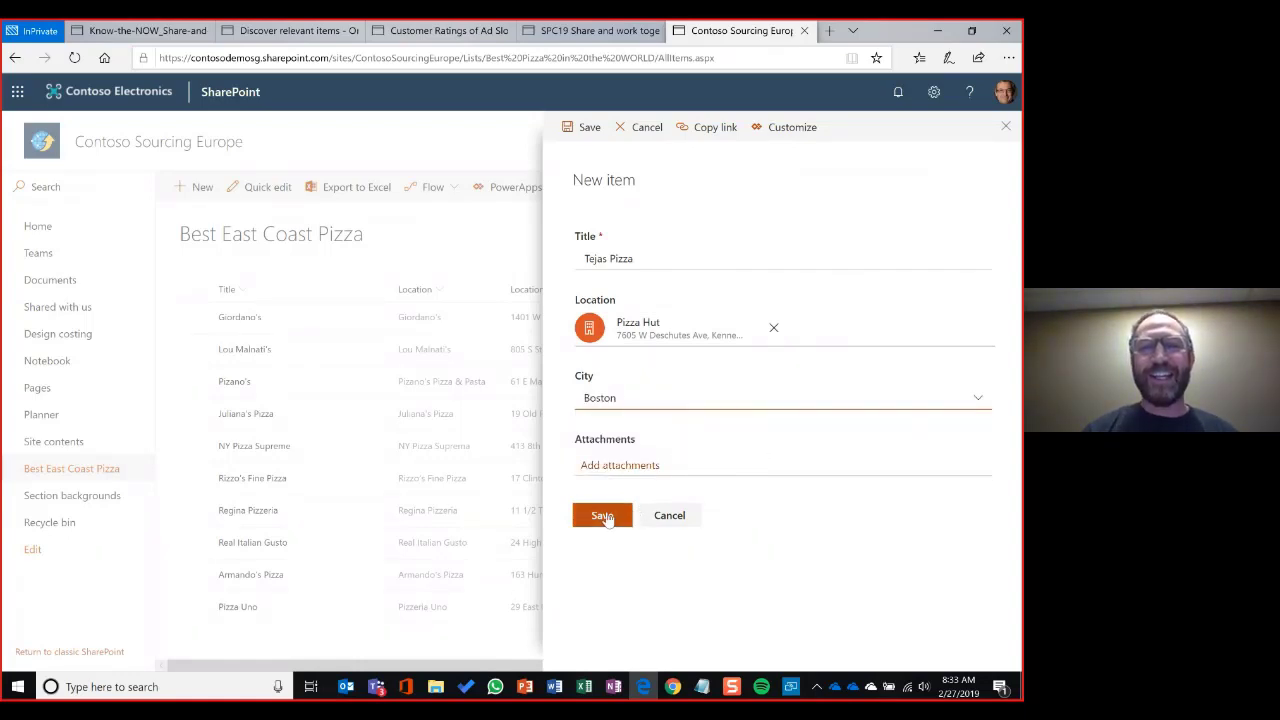
pyautogui.click(604, 516)
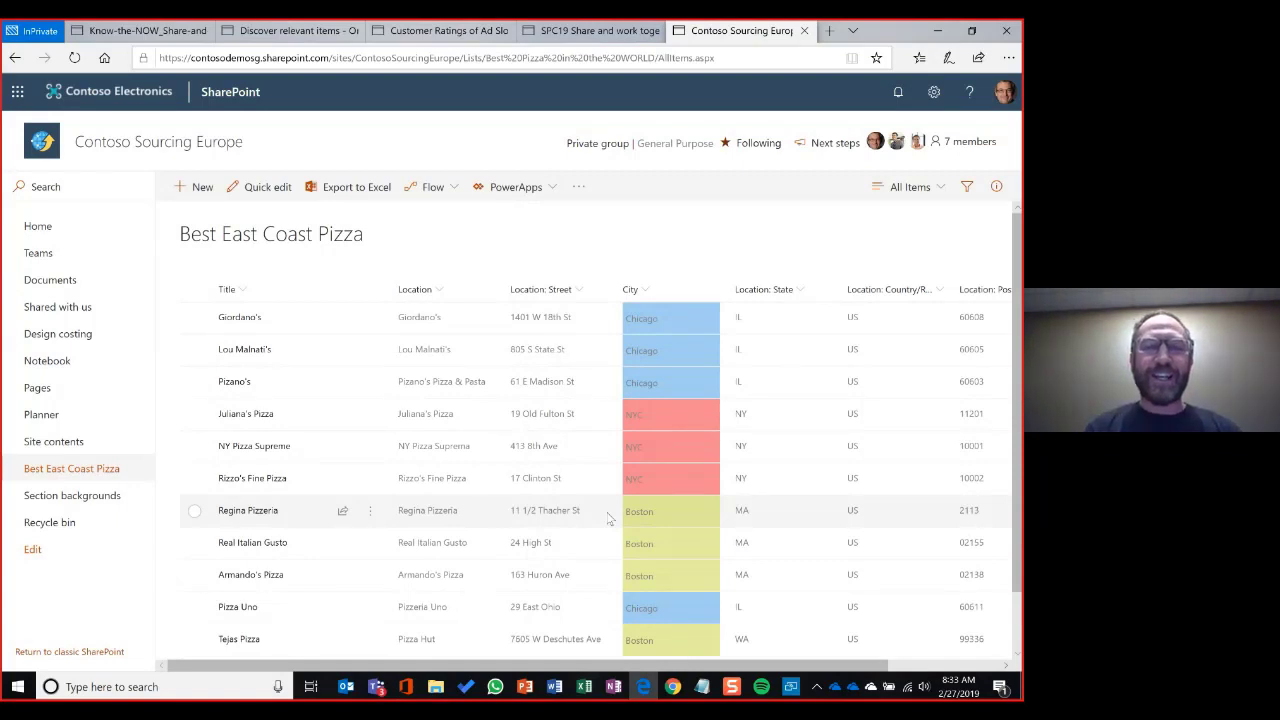
# Review the Flow options available for the Pizza Uno item and clear the selection.
pyautogui.scroll(-1, 607, 518)
pyautogui.click(700, 540)
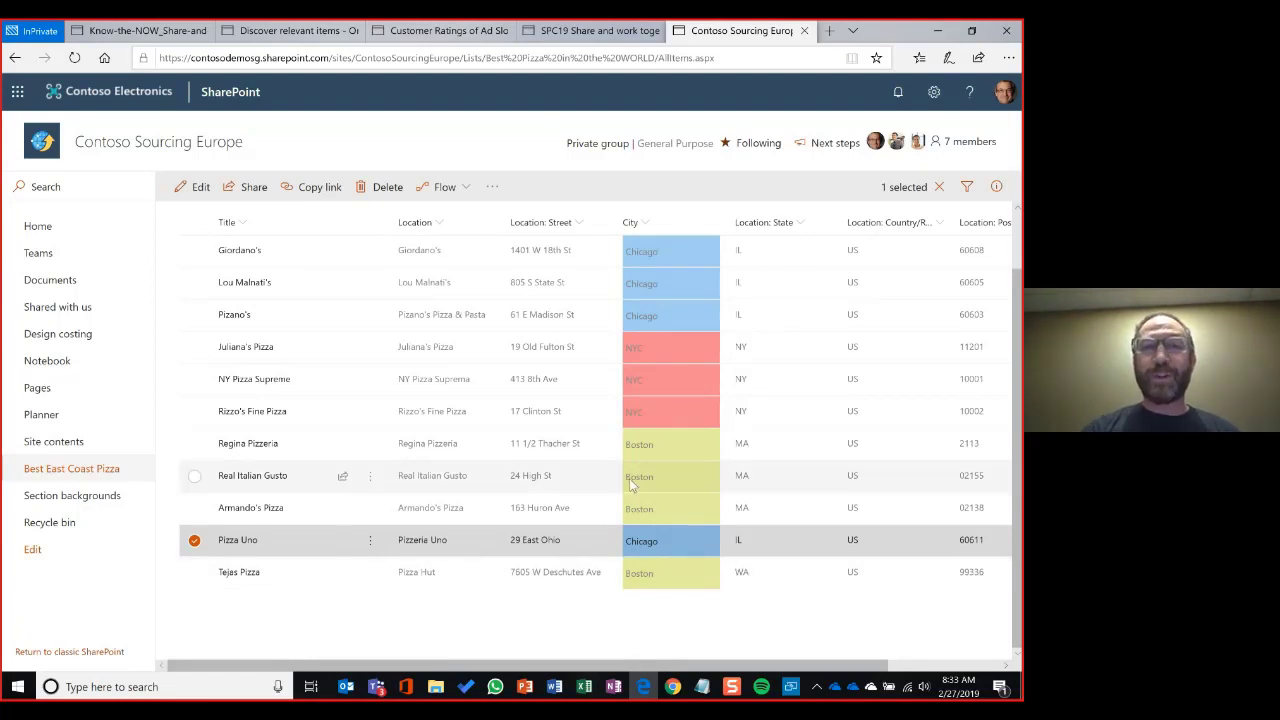
pyautogui.click(467, 188)
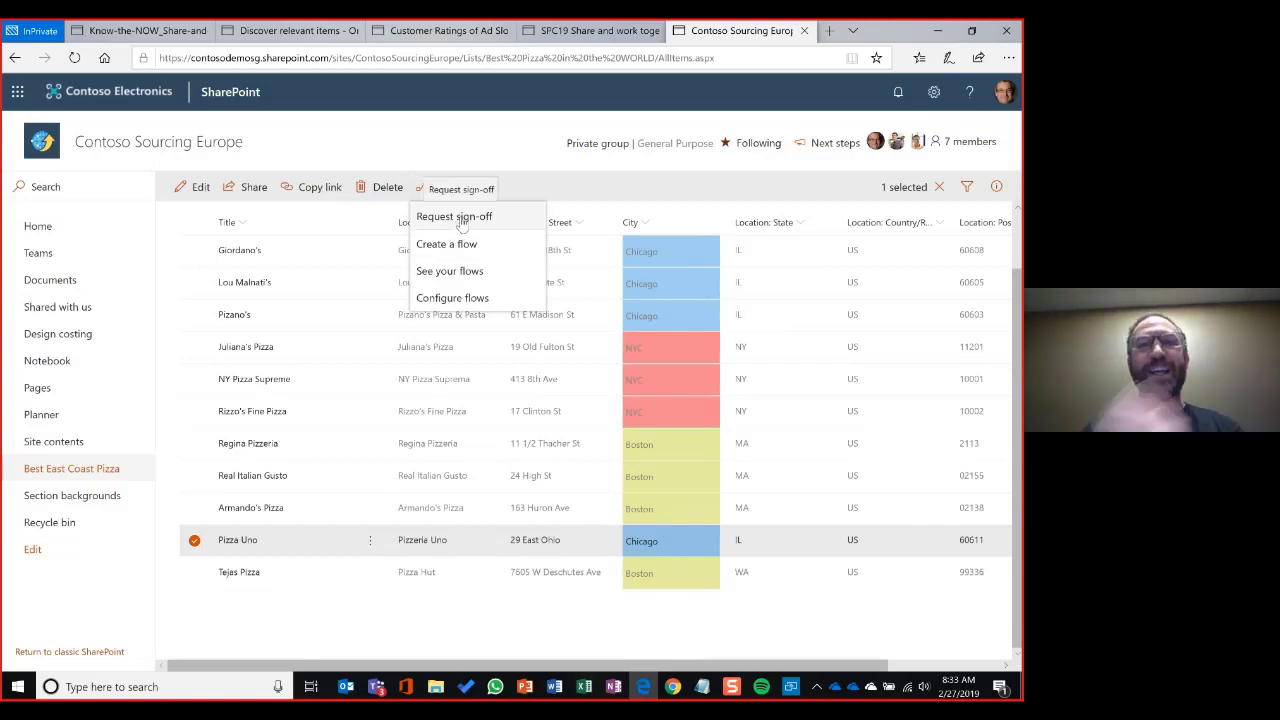
pyautogui.click(939, 186)
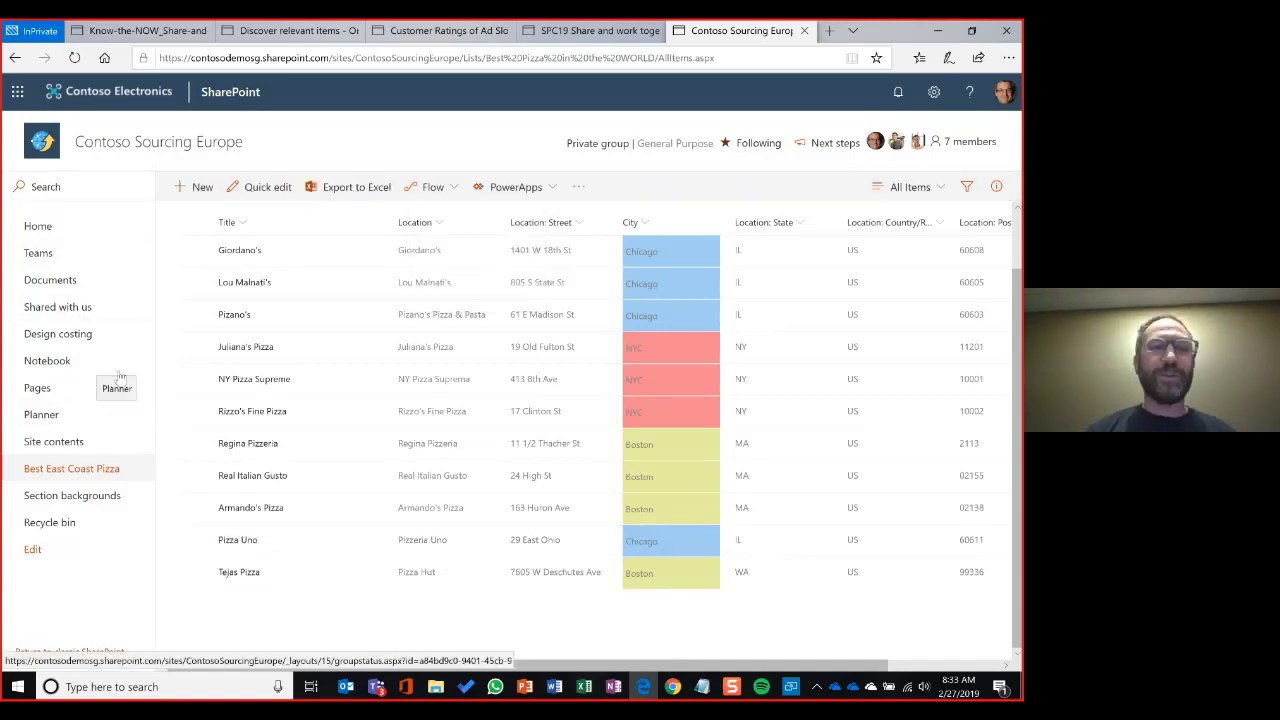
# Open the Contoso Sourcing Europe home page and review its activity, documents and Microsoft Stream video sections.
pyautogui.click(38, 226)
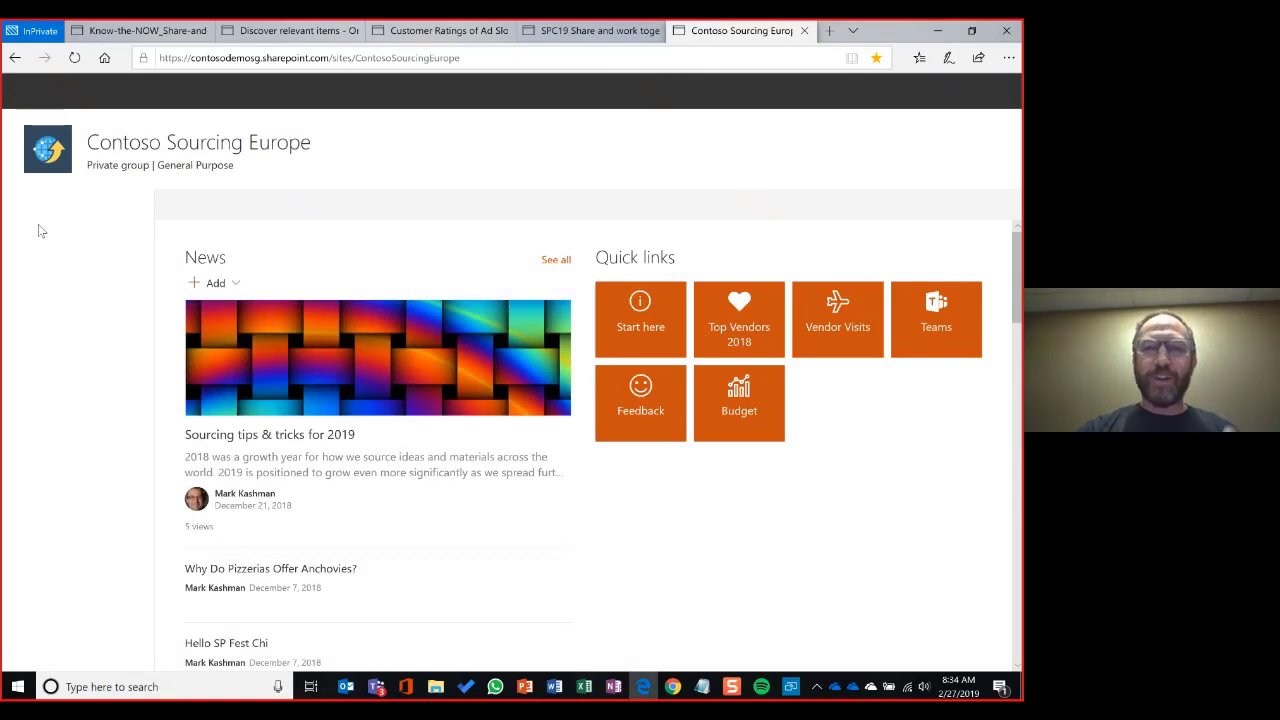
pyautogui.scroll(-4, 580, 420)
pyautogui.scroll(-1, 580, 430)
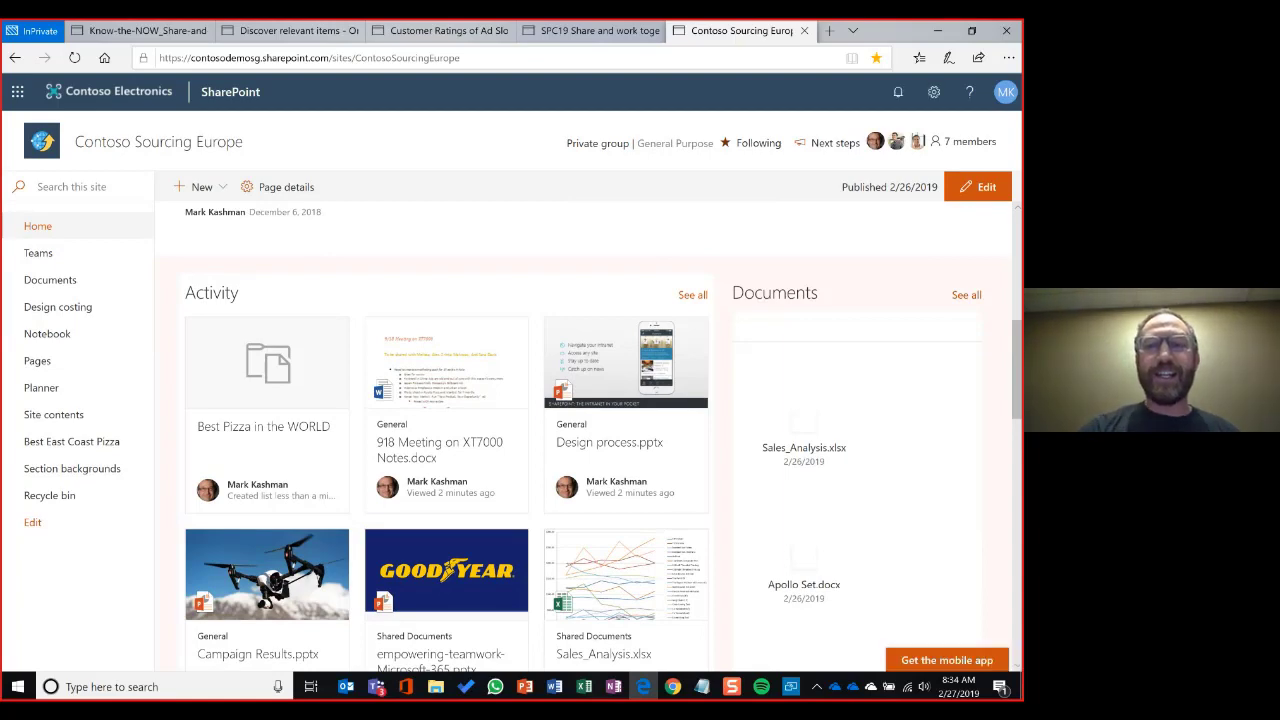
pyautogui.scroll(-2, 580, 430)
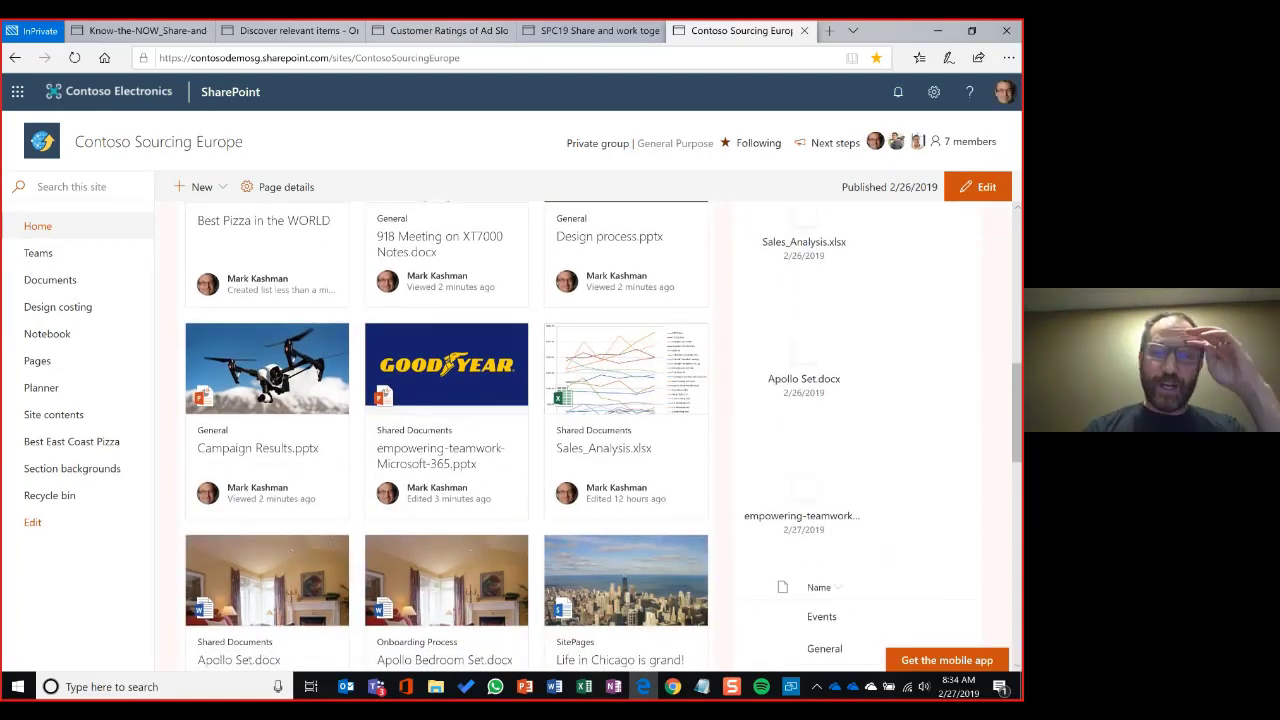
pyautogui.scroll(-4, 580, 430)
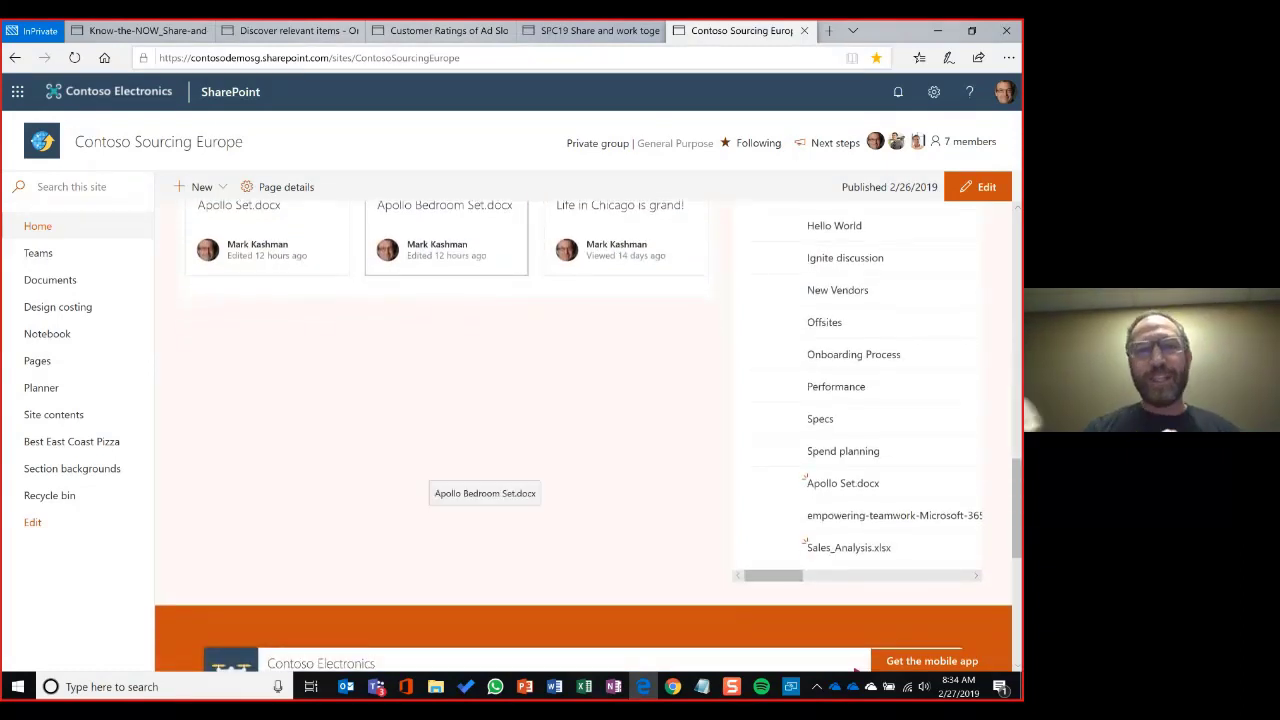
pyautogui.scroll(-3, 484, 470)
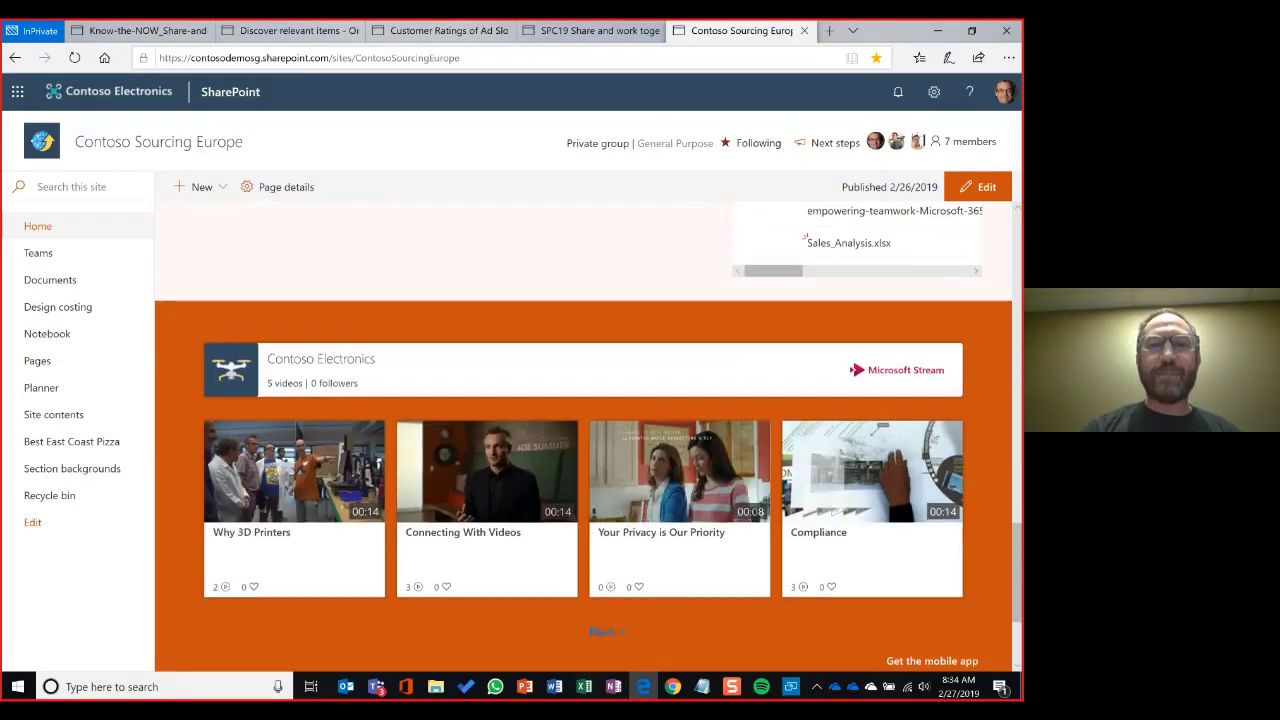
pyautogui.scroll(-1, 583, 430)
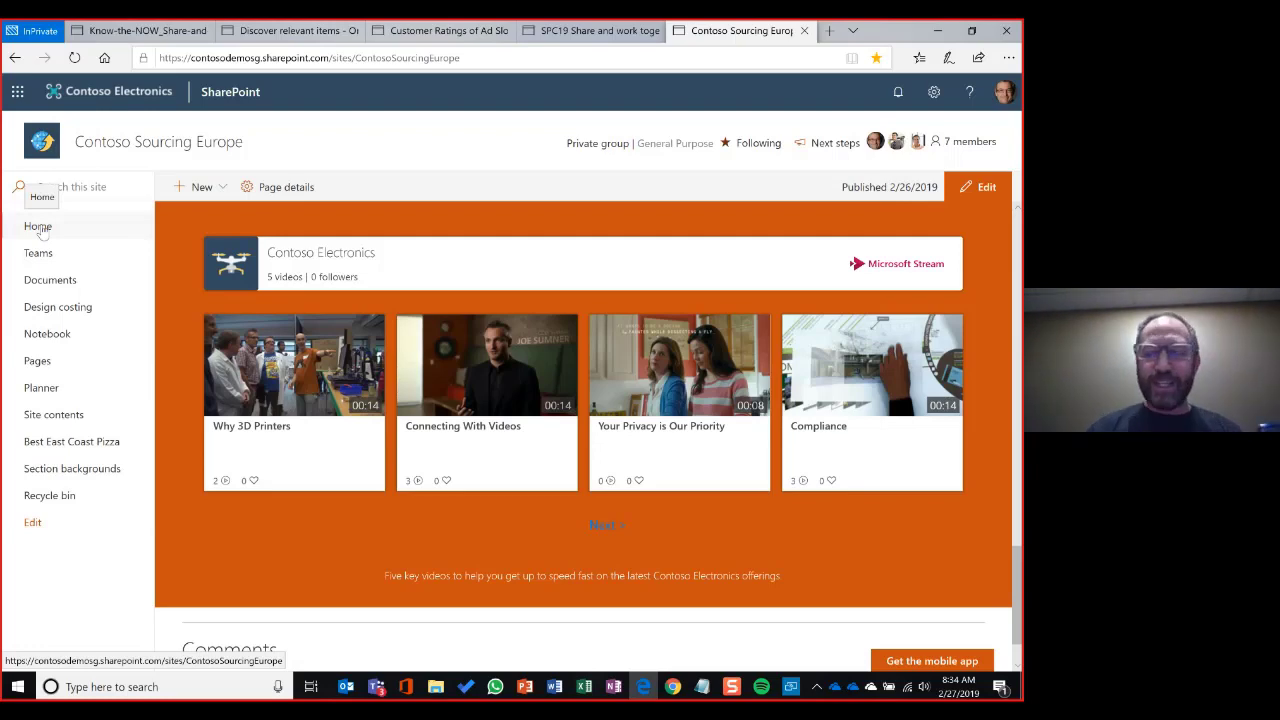
# Switch to the Connect app to show the mirrored phone screen.
pyautogui.click(790, 687)
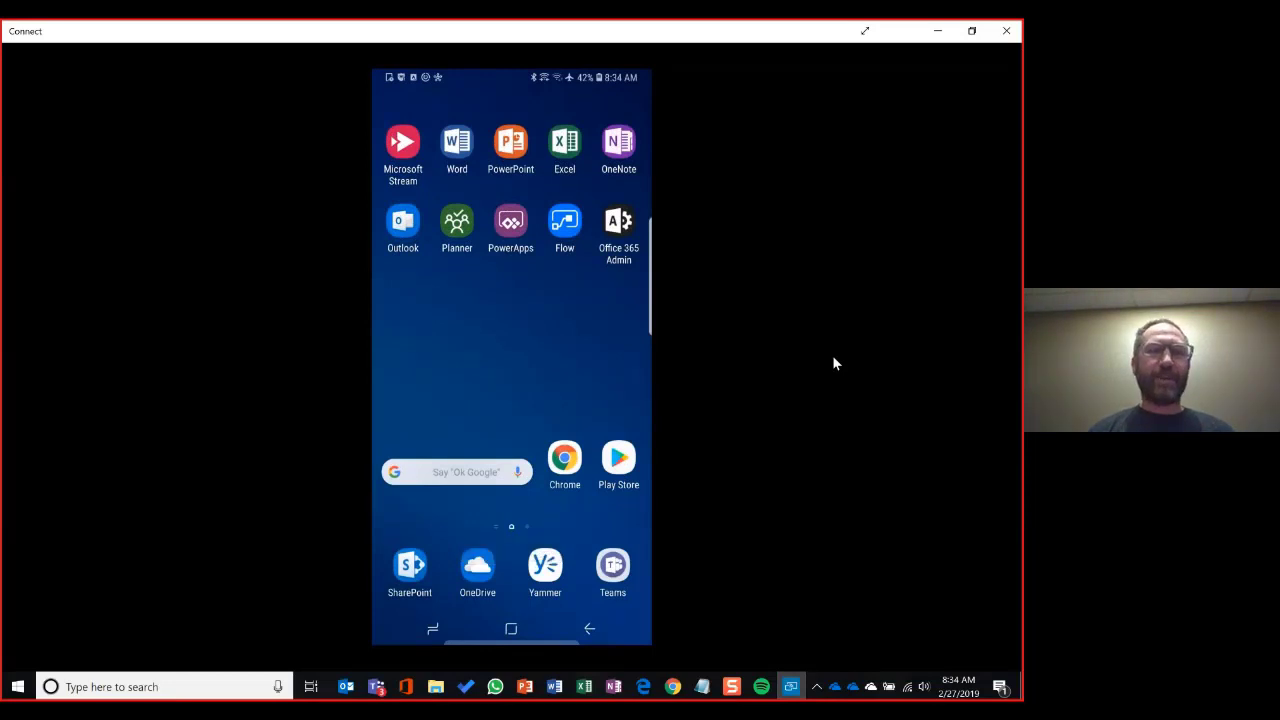